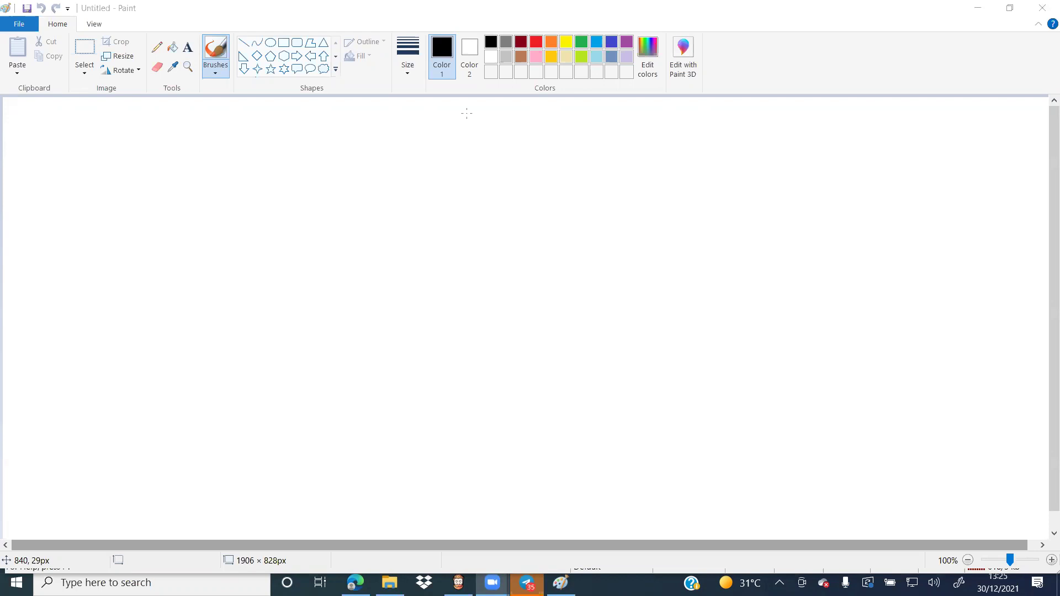
Step: Handwrite the heading "Cliqs" in black brush strokes in the upper-left corner of the blank canvas
click(86, 155)
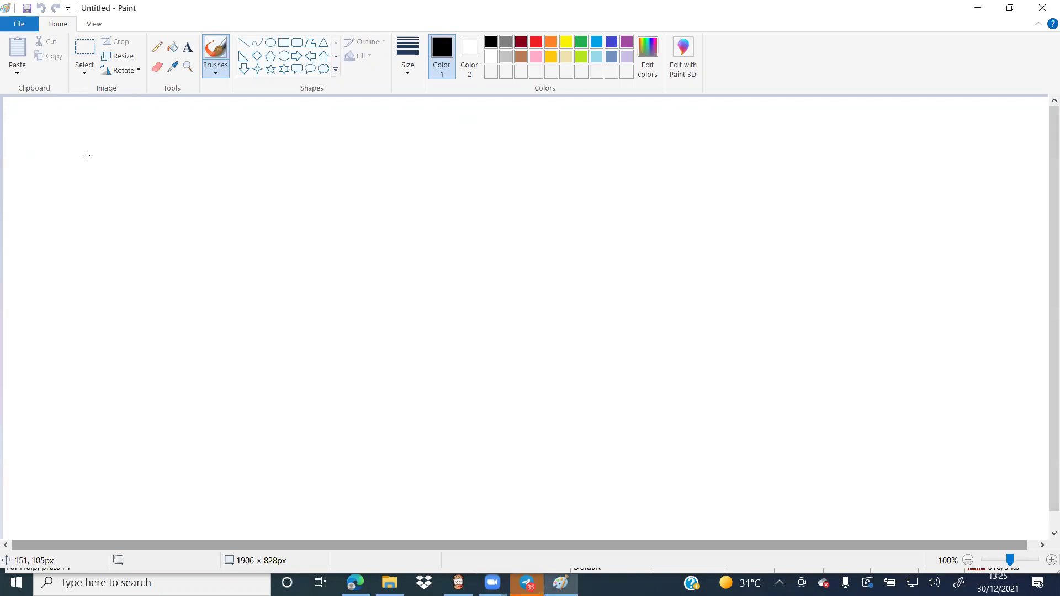
mouse_move(82, 111)
mouse_down()
mouse_move(83, 164)
mouse_move(125, 163)
mouse_up()
click(130, 118)
mouse_move(167, 125)
mouse_down()
mouse_move(138, 147)
mouse_move(166, 146)
mouse_move(164, 178)
mouse_up()
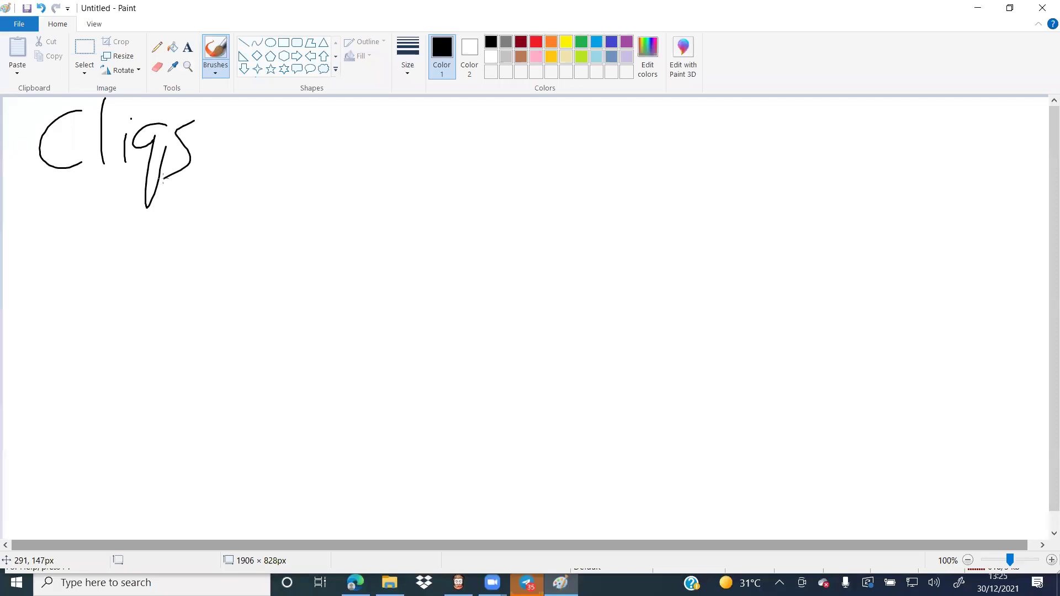
Step: Underline "Cliqs", then handwrite "Pchq" beneath it and underline that word too
drag(52, 193, 165, 173)
drag(51, 209, 52, 266)
drag(36, 226, 45, 244)
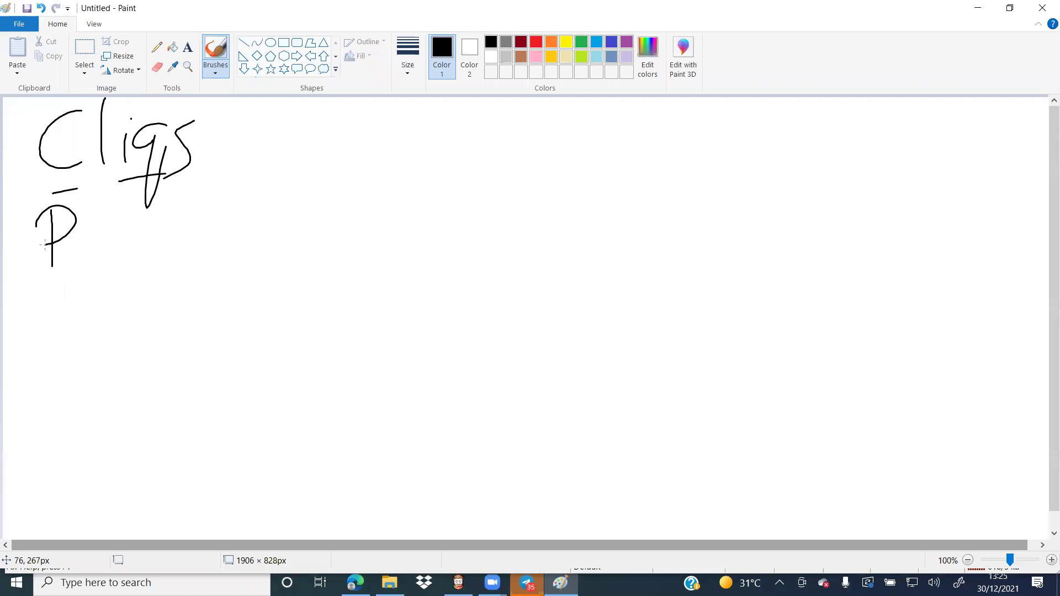
mouse_move(113, 221)
mouse_down()
mouse_move(83, 243)
mouse_move(122, 255)
mouse_move(170, 237)
mouse_up()
drag(40, 285, 152, 266)
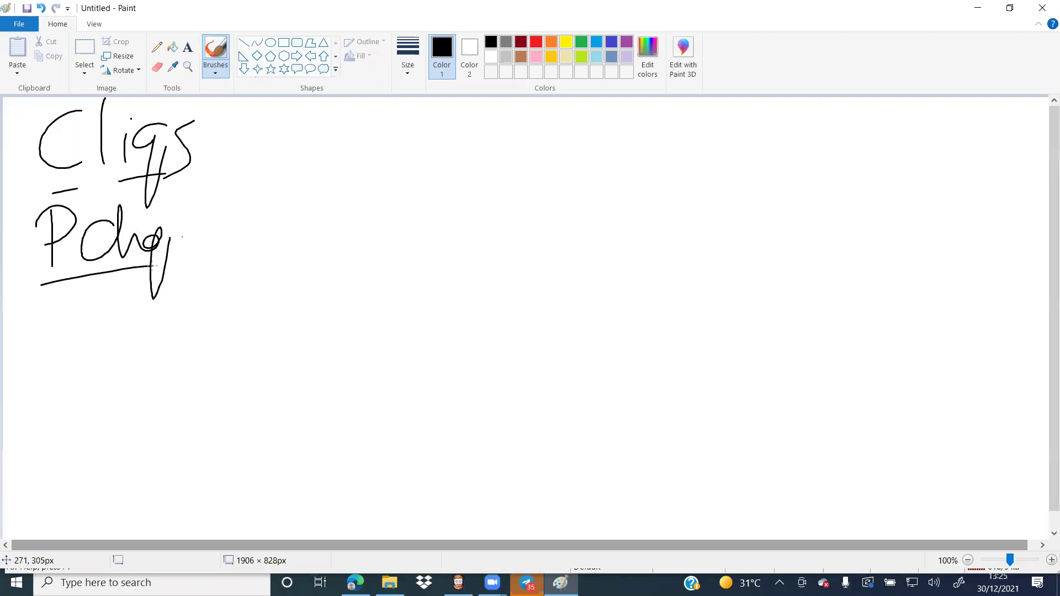
drag(49, 193, 154, 179)
Step: Draw a long black zigzag price line across the canvas and label its start A, first peak B and following low C
mouse_move(260, 333)
mouse_down()
mouse_move(320, 194)
mouse_move(431, 285)
mouse_move(469, 212)
mouse_move(542, 271)
mouse_move(603, 221)
mouse_move(713, 341)
mouse_move(769, 130)
mouse_move(864, 359)
mouse_move(973, 391)
mouse_move(998, 142)
mouse_up()
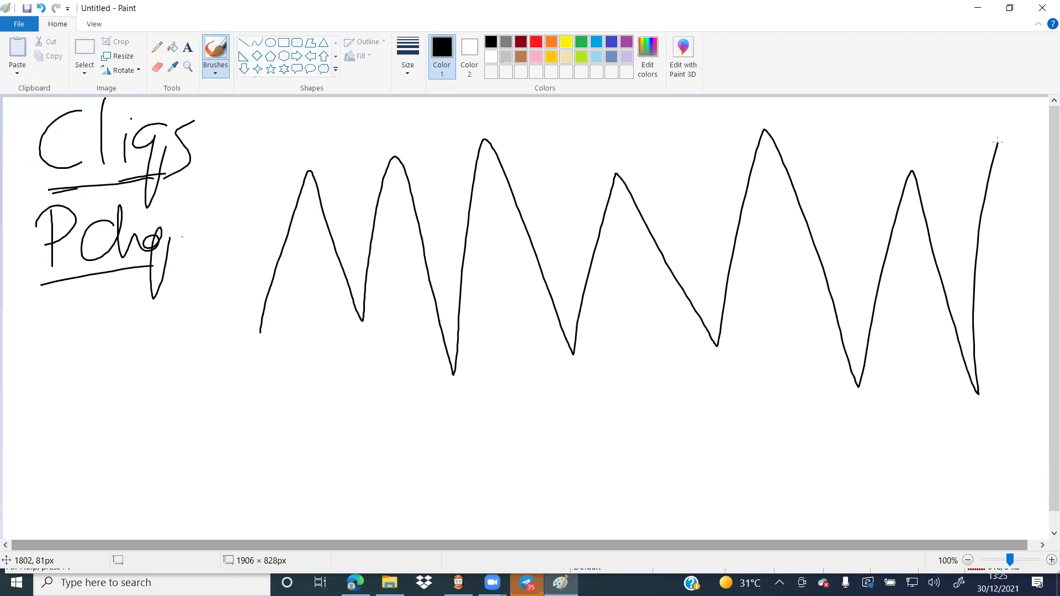
mouse_move(216, 360)
mouse_down()
mouse_move(226, 328)
mouse_move(241, 355)
mouse_move(246, 343)
mouse_up()
drag(265, 154, 264, 182)
mouse_move(365, 330)
mouse_down()
mouse_move(341, 339)
mouse_move(365, 349)
mouse_up()
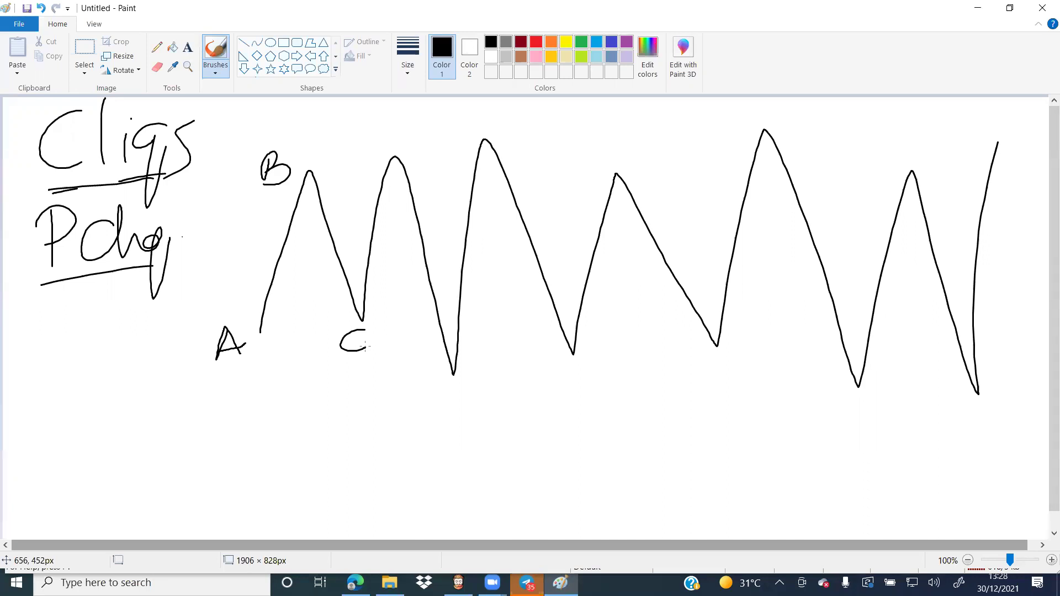
mouse_move(365, 329)
mouse_down()
mouse_move(356, 354)
mouse_move(365, 353)
mouse_up()
Step: In dark red, draw a repeated level line from B through the second peak, trace over the C, and add an arrow toward "Cliqs"
click(522, 42)
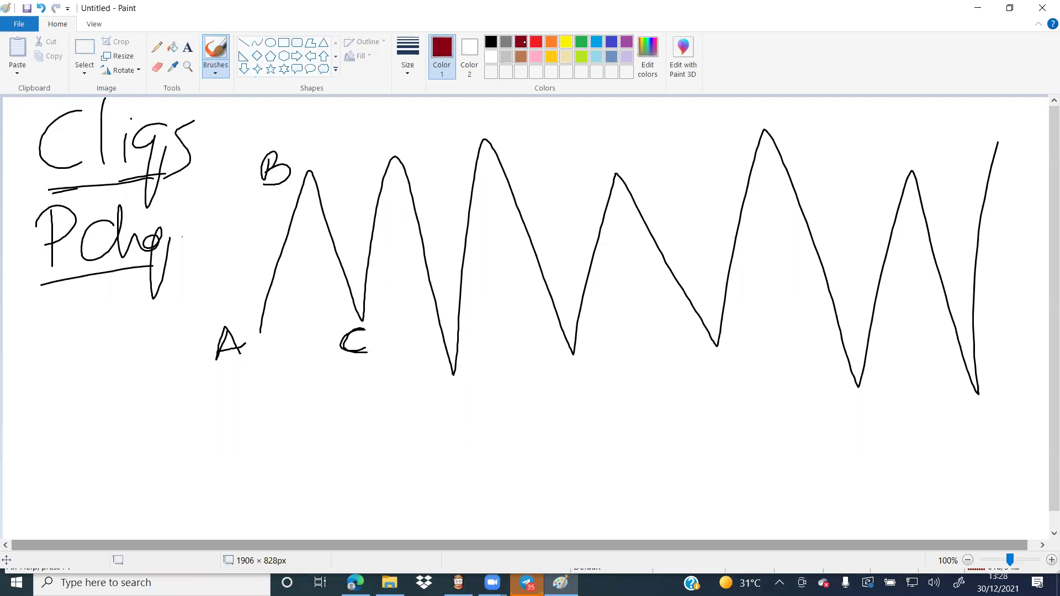
drag(292, 168, 362, 167)
drag(377, 167, 415, 167)
mouse_move(365, 326)
mouse_down()
mouse_move(356, 351)
mouse_move(366, 352)
mouse_up()
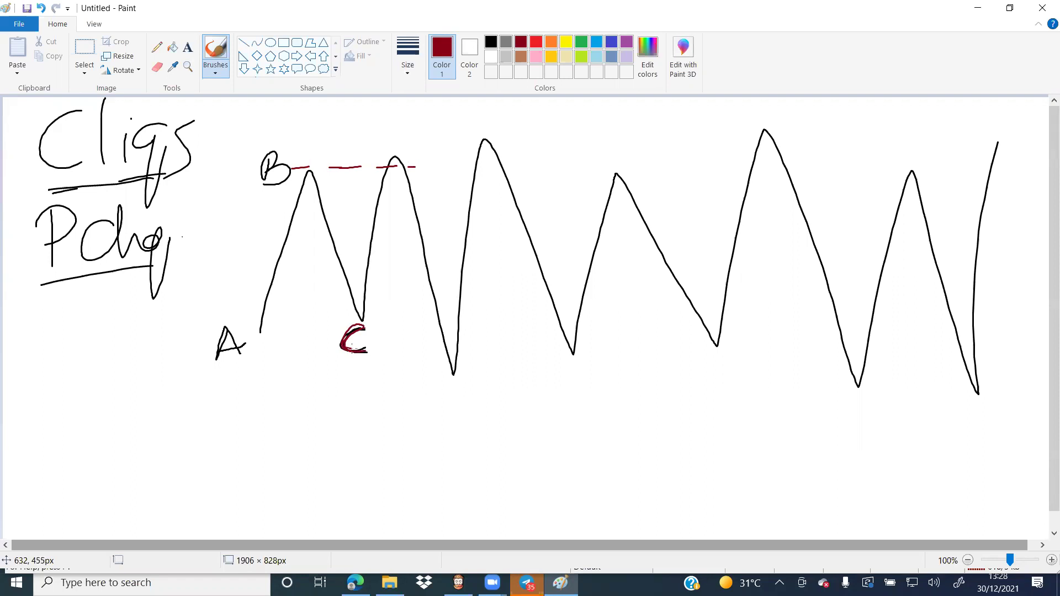
mouse_move(229, 166)
mouse_down()
mouse_move(424, 164)
mouse_move(275, 174)
mouse_move(195, 145)
mouse_move(220, 169)
mouse_up()
drag(220, 168, 219, 145)
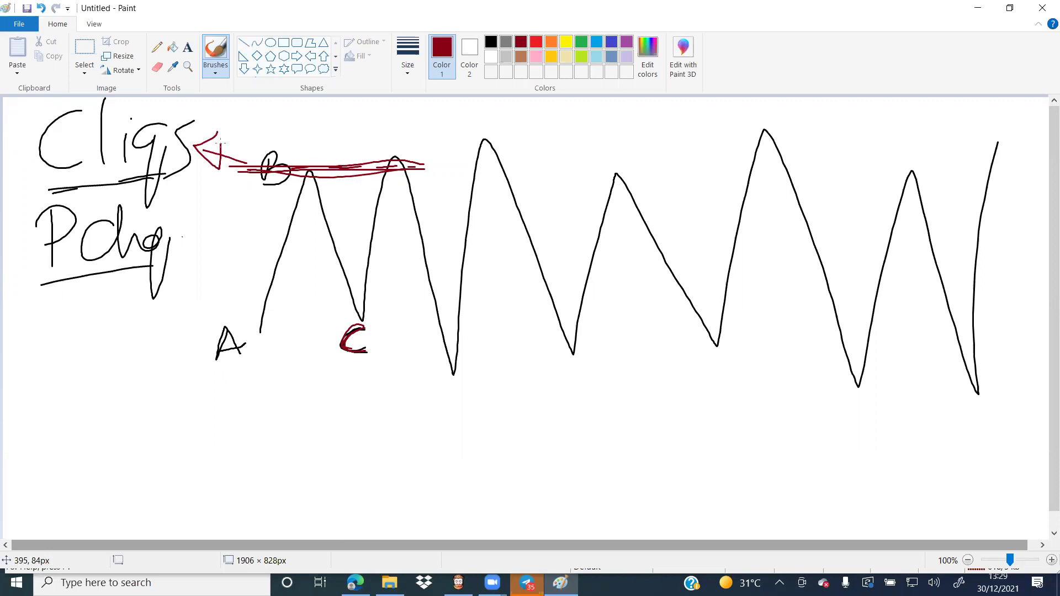
drag(255, 180, 336, 172)
Step: In indigo, draw the level at C, label the second peak D, circle the low after it, and extend D's level to the third peak
click(606, 42)
drag(320, 329, 413, 312)
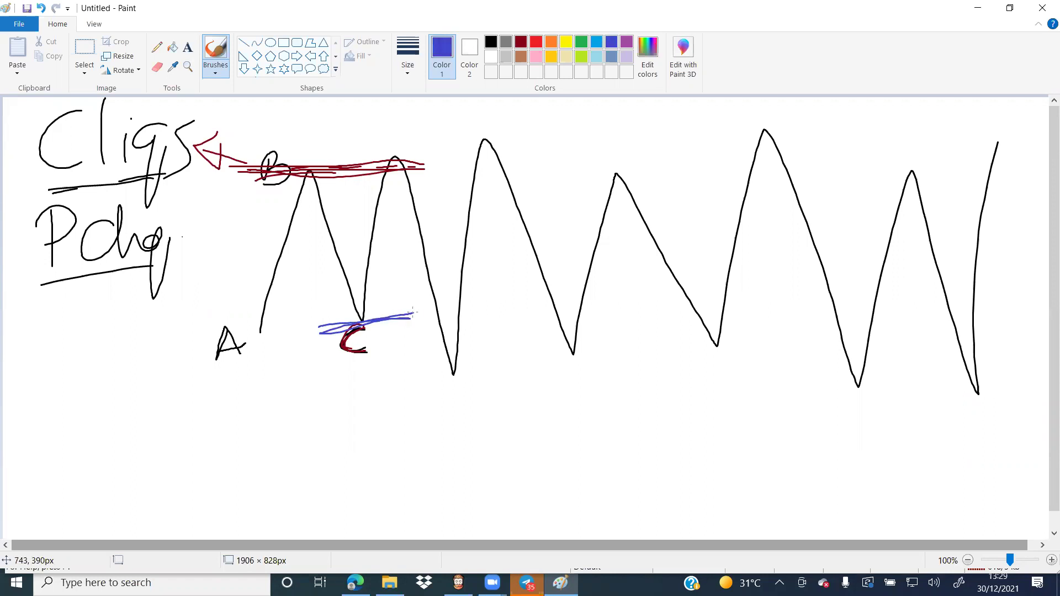
mouse_move(385, 117)
mouse_down()
mouse_move(401, 131)
mouse_move(387, 144)
mouse_up()
drag(324, 321, 458, 321)
drag(427, 365, 435, 373)
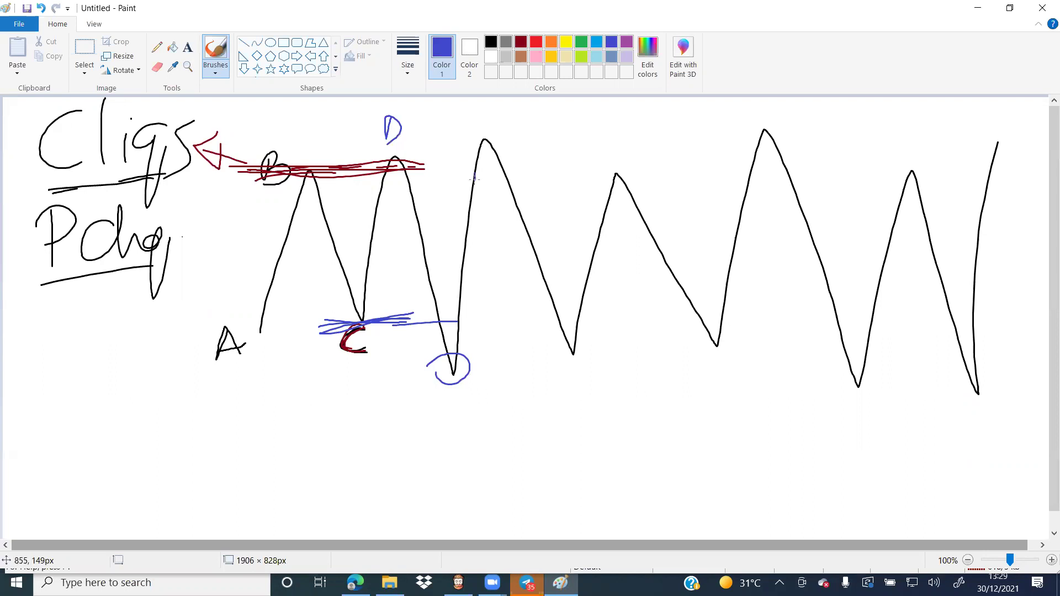
mouse_move(390, 152)
mouse_down()
mouse_move(481, 154)
mouse_move(575, 347)
mouse_up()
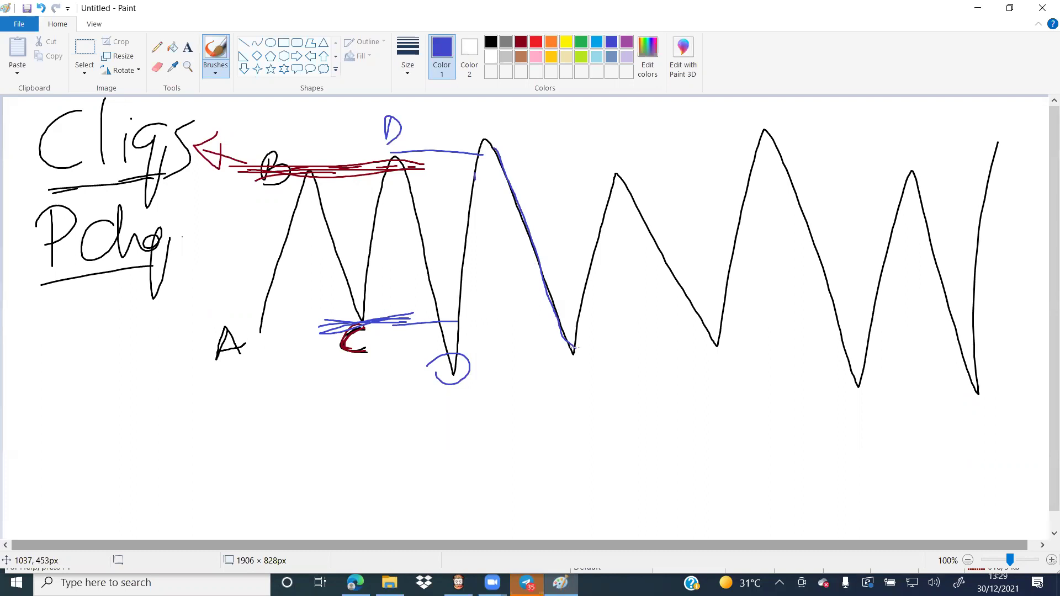
Step: Draw indigo level lines from the circled low to beneath the next low, going over the lower line several times
drag(418, 374, 600, 372)
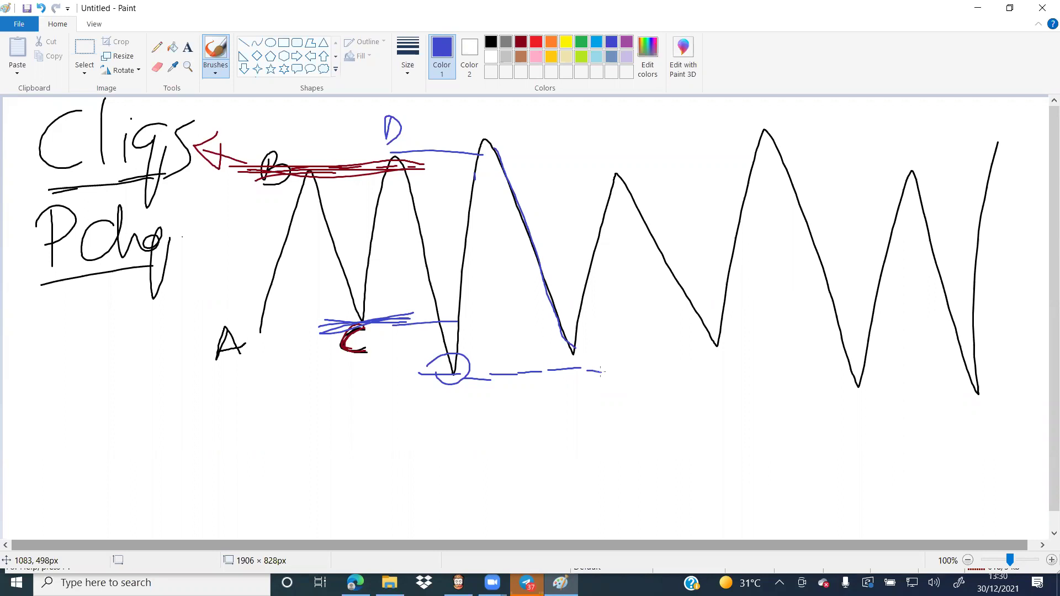
drag(409, 374, 584, 363)
mouse_move(425, 349)
mouse_down()
mouse_move(527, 342)
mouse_move(577, 367)
mouse_move(428, 384)
mouse_up()
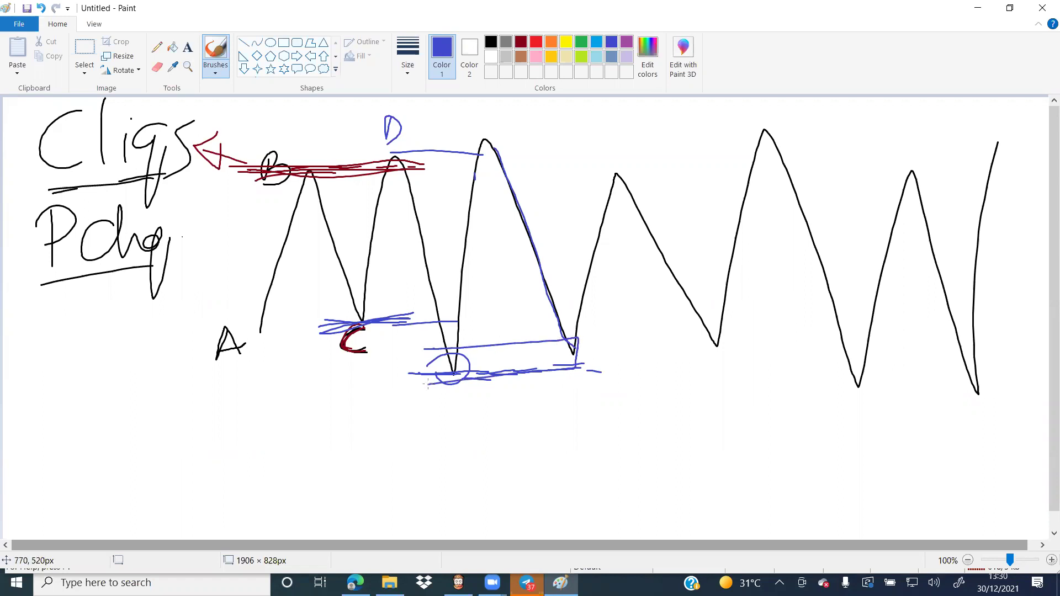
drag(428, 384, 580, 367)
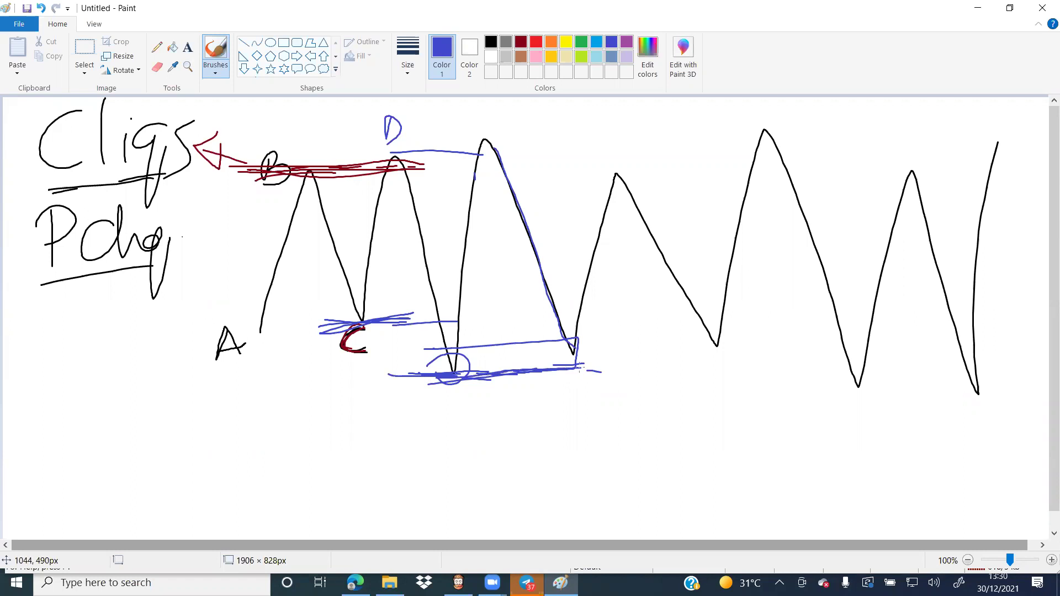
Step: Mark the tops of the third and fourth peaks with short indigo lines and trace the rise to the fourth peak
drag(575, 177, 655, 180)
drag(464, 136, 511, 133)
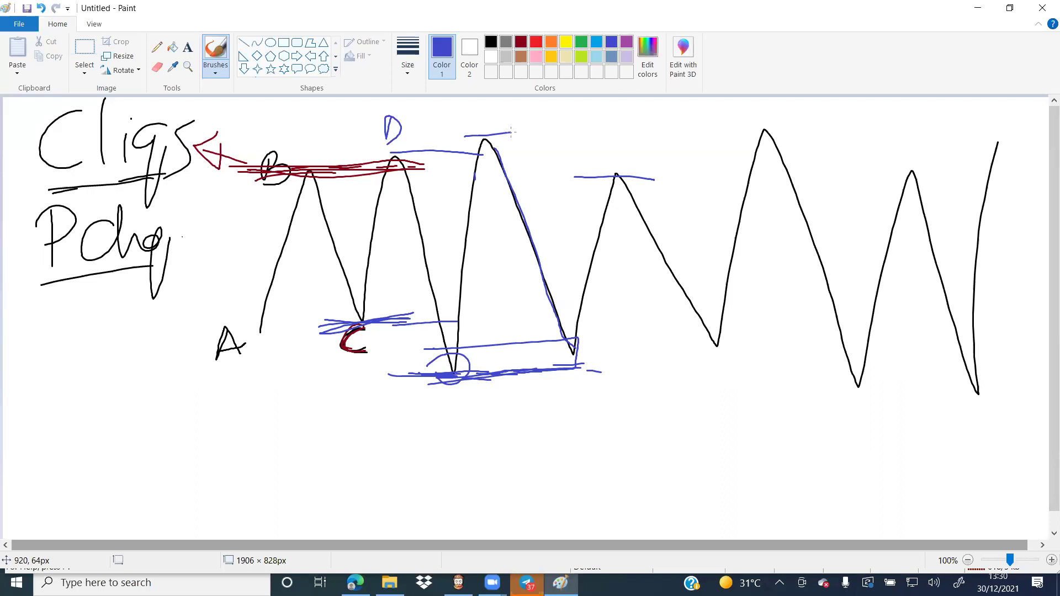
drag(574, 338, 618, 181)
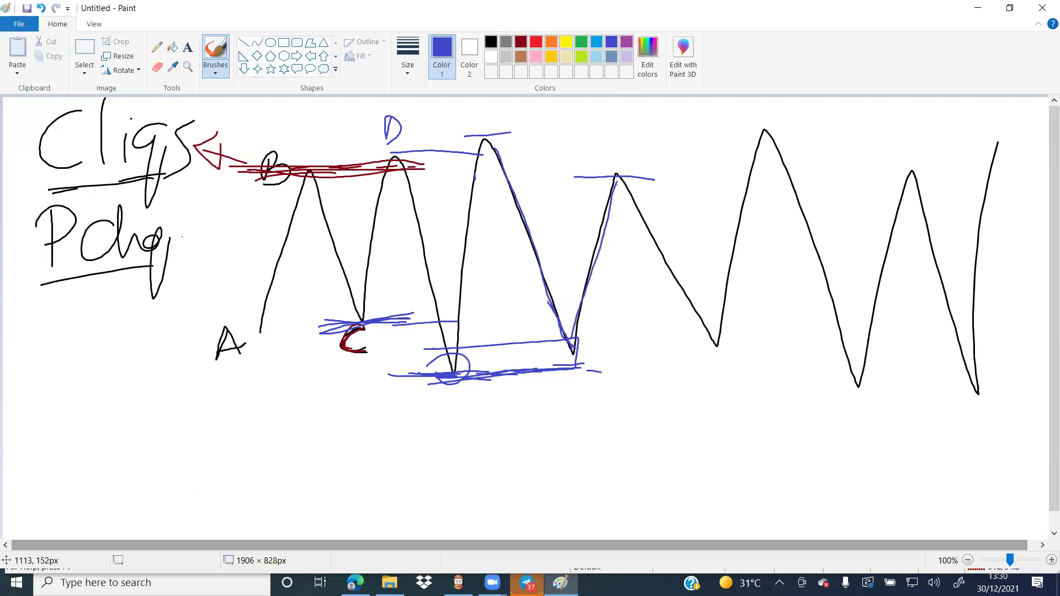
Step: Draw a dashed indigo level from the low before the fourth peak to the low after it, and circle and fill that later low
drag(569, 355, 608, 350)
drag(626, 357, 651, 353)
drag(642, 352, 701, 339)
drag(695, 343, 727, 341)
drag(576, 360, 615, 359)
mouse_move(721, 343)
mouse_down()
mouse_move(703, 358)
mouse_move(700, 341)
mouse_up()
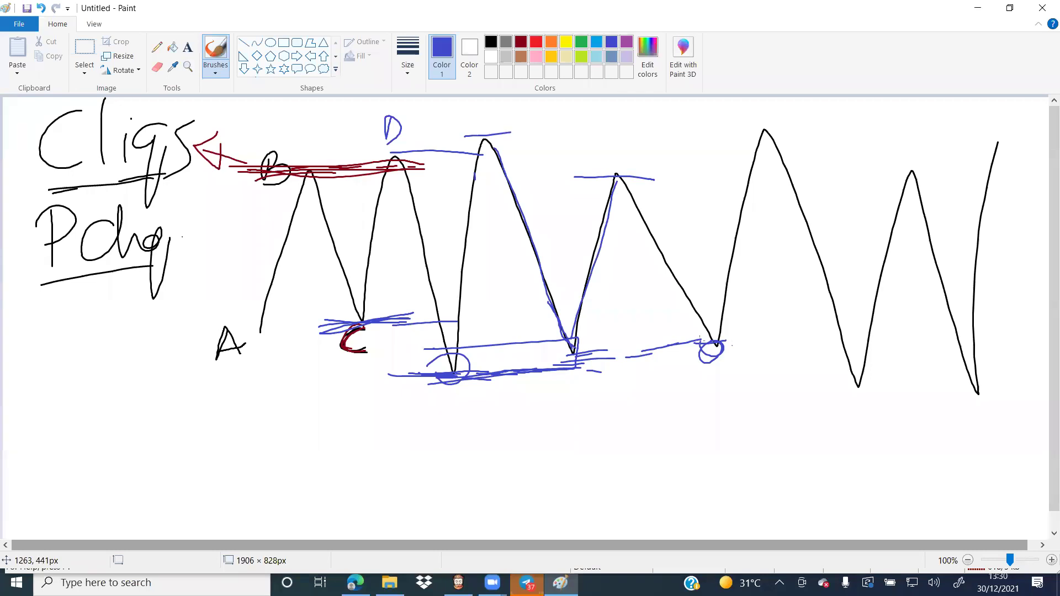
mouse_move(701, 341)
mouse_down()
mouse_move(700, 356)
mouse_move(718, 359)
mouse_move(707, 350)
mouse_up()
Step: Thicken the fourth peak's level and label it "Clq", then extend the third peak's level and label it "PChq"
drag(574, 177, 687, 173)
drag(469, 135, 686, 125)
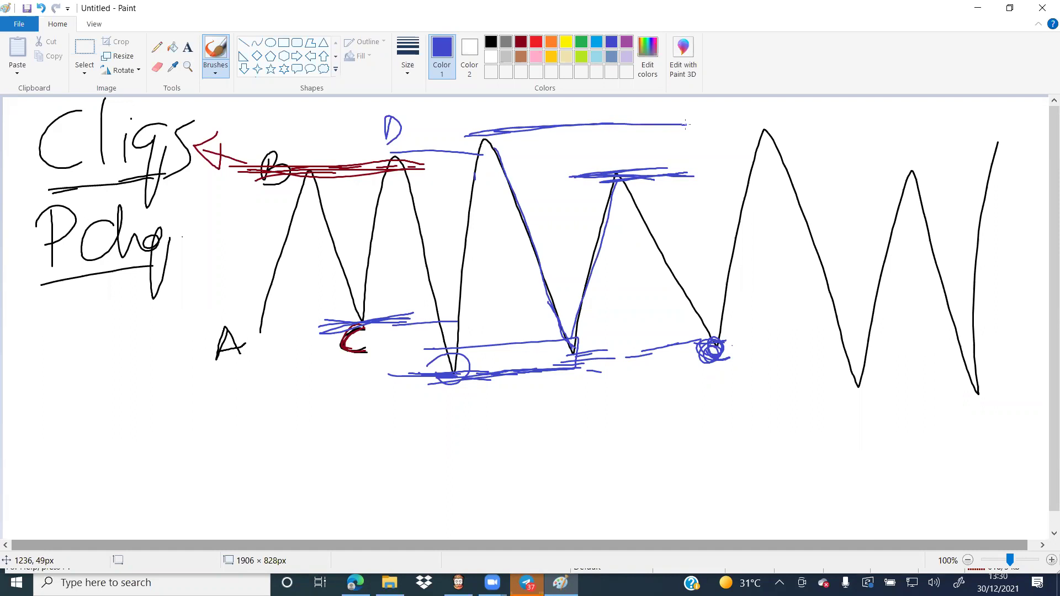
mouse_move(546, 165)
mouse_down()
mouse_move(544, 198)
mouse_move(565, 188)
mouse_move(556, 239)
mouse_up()
mouse_move(627, 106)
mouse_down()
mouse_move(629, 133)
mouse_move(624, 100)
mouse_up()
mouse_move(626, 102)
mouse_down()
mouse_move(647, 110)
mouse_move(630, 118)
mouse_up()
mouse_move(663, 103)
mouse_down()
mouse_move(647, 118)
mouse_move(686, 118)
mouse_up()
drag(687, 124, 685, 168)
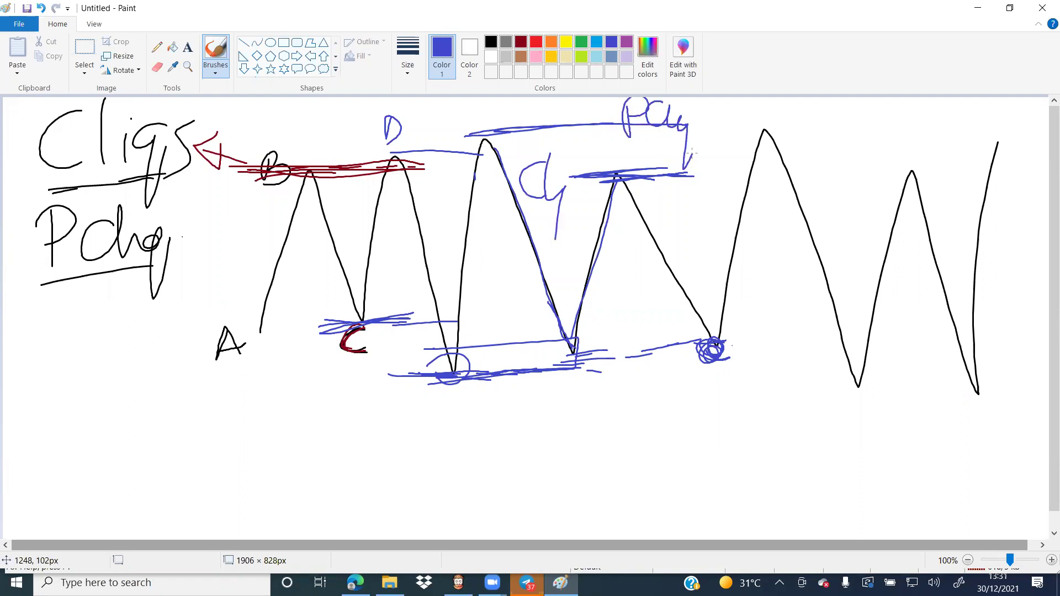
Step: Trace the fifth peak's rise and fall in indigo, extend the "PChq" level to it, and circle the fourth and fifth peaks
drag(720, 341, 771, 119)
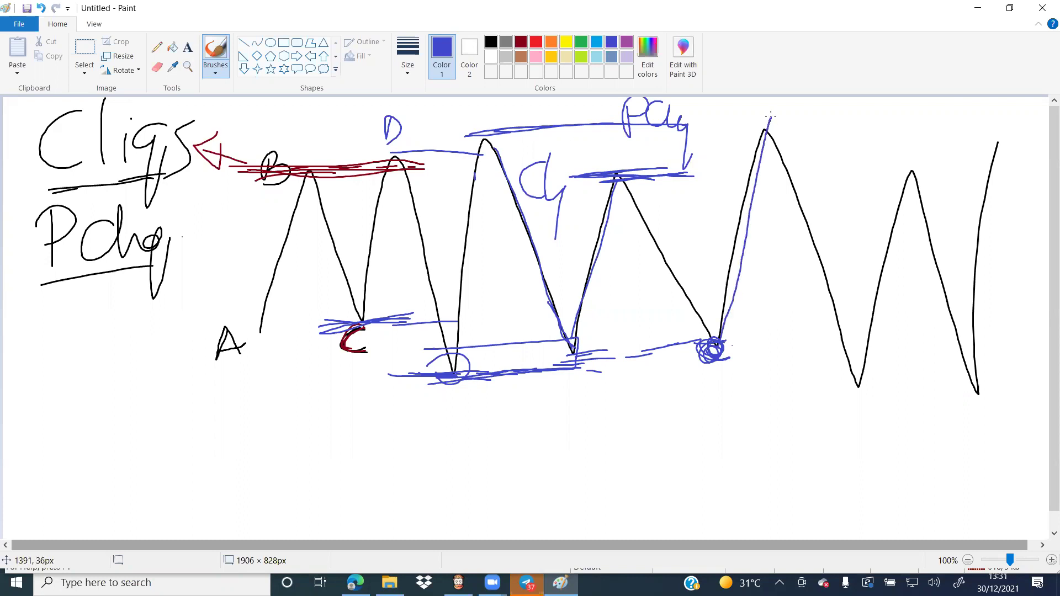
mouse_move(685, 124)
mouse_down()
mouse_move(770, 122)
mouse_move(854, 373)
mouse_up()
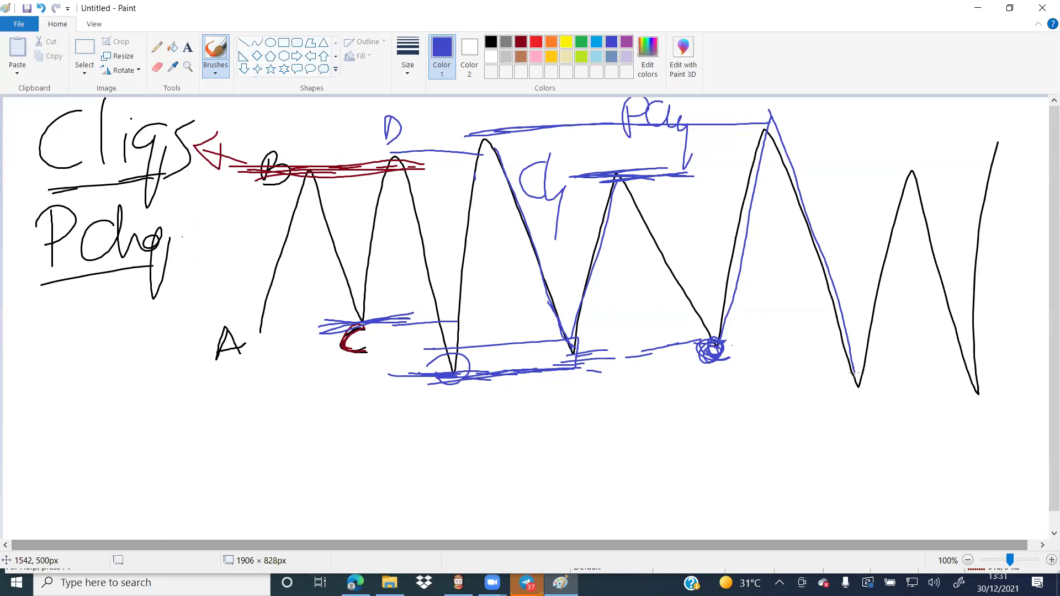
drag(559, 342, 709, 333)
drag(507, 134, 761, 115)
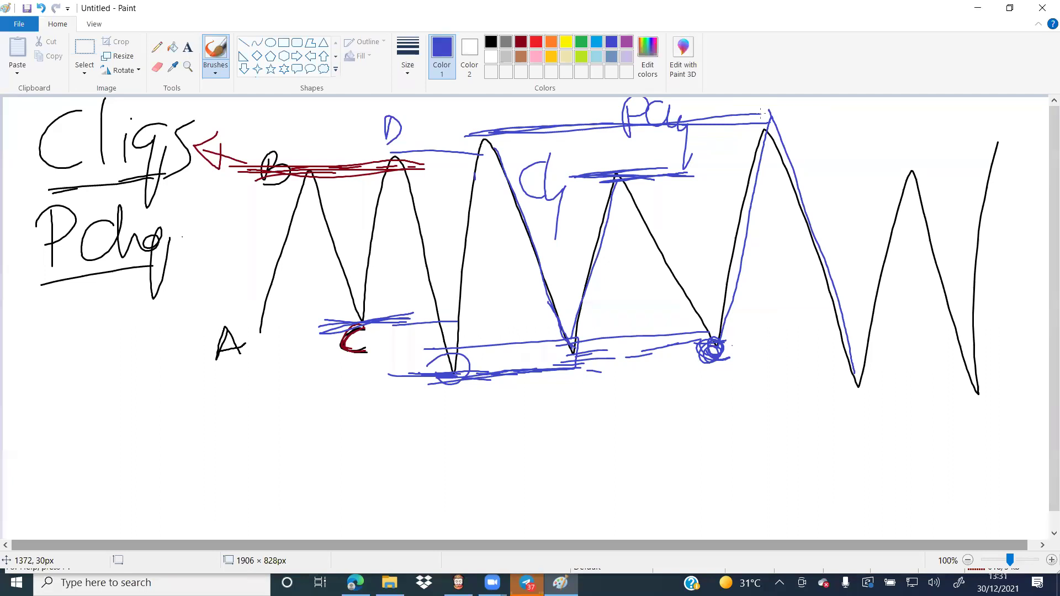
drag(498, 131, 782, 125)
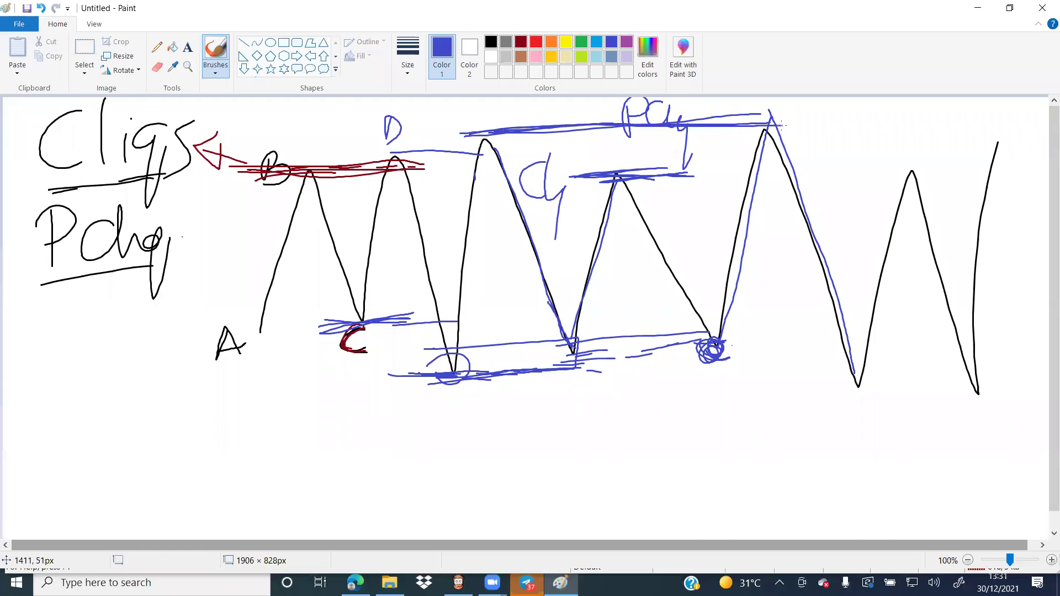
mouse_move(621, 178)
mouse_down()
mouse_move(630, 194)
mouse_move(623, 174)
mouse_up()
mouse_move(737, 118)
mouse_down()
mouse_move(781, 119)
mouse_move(758, 108)
mouse_move(798, 191)
mouse_move(857, 391)
mouse_up()
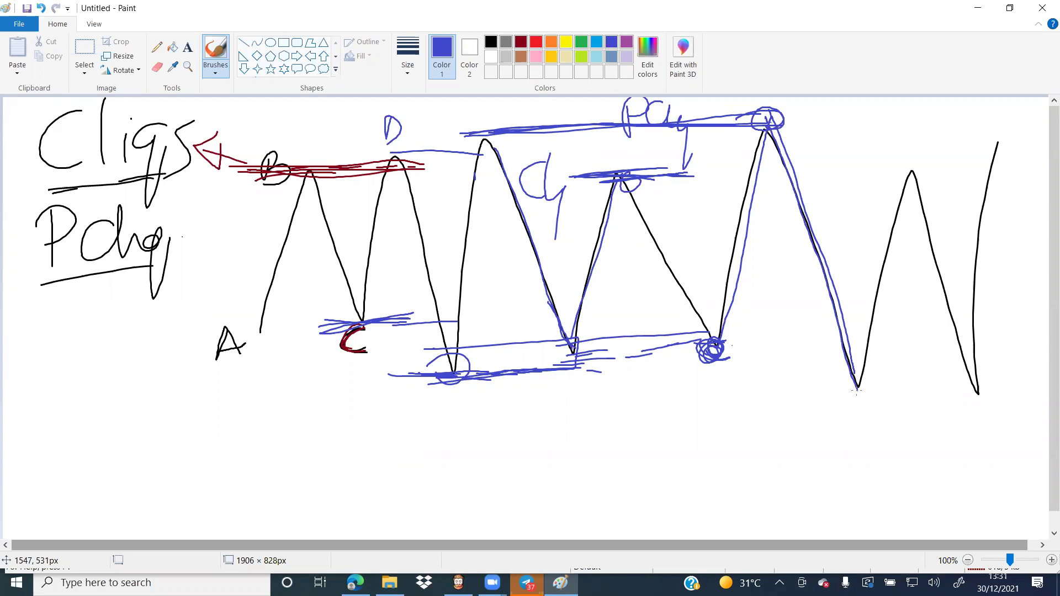
Step: Extend the filled low's level across the next drop, trace the sixth peak's rise, circle the low before it, and trace the final rise
drag(726, 344, 840, 337)
mouse_move(859, 395)
mouse_down()
mouse_move(877, 356)
mouse_move(912, 172)
mouse_move(876, 171)
mouse_move(890, 176)
mouse_up()
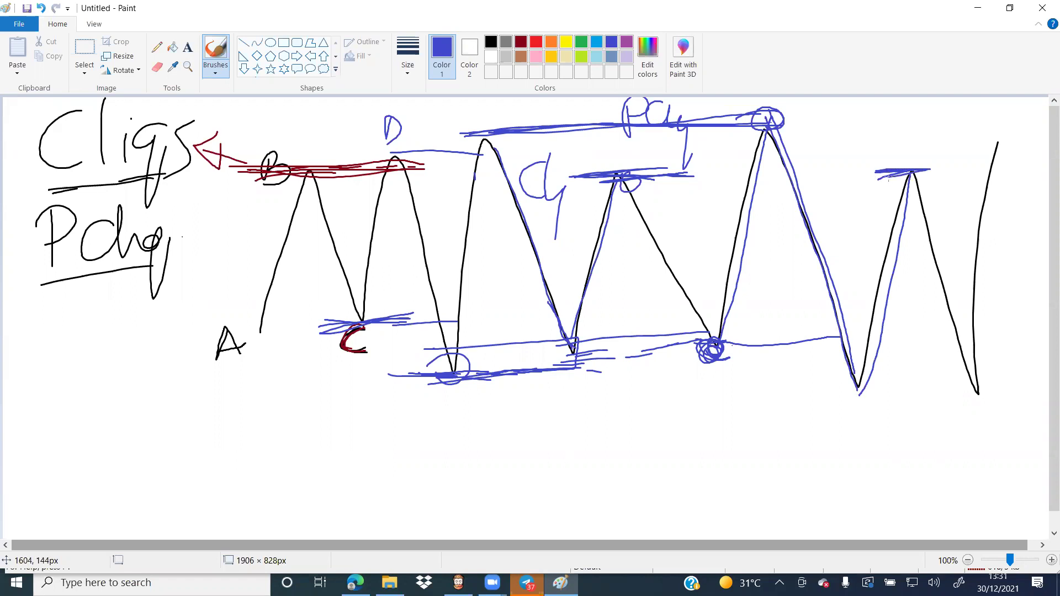
mouse_move(867, 382)
mouse_down()
mouse_move(998, 368)
mouse_move(850, 393)
mouse_move(879, 384)
mouse_up()
mouse_move(973, 409)
mouse_down()
mouse_move(975, 264)
mouse_move(997, 140)
mouse_up()
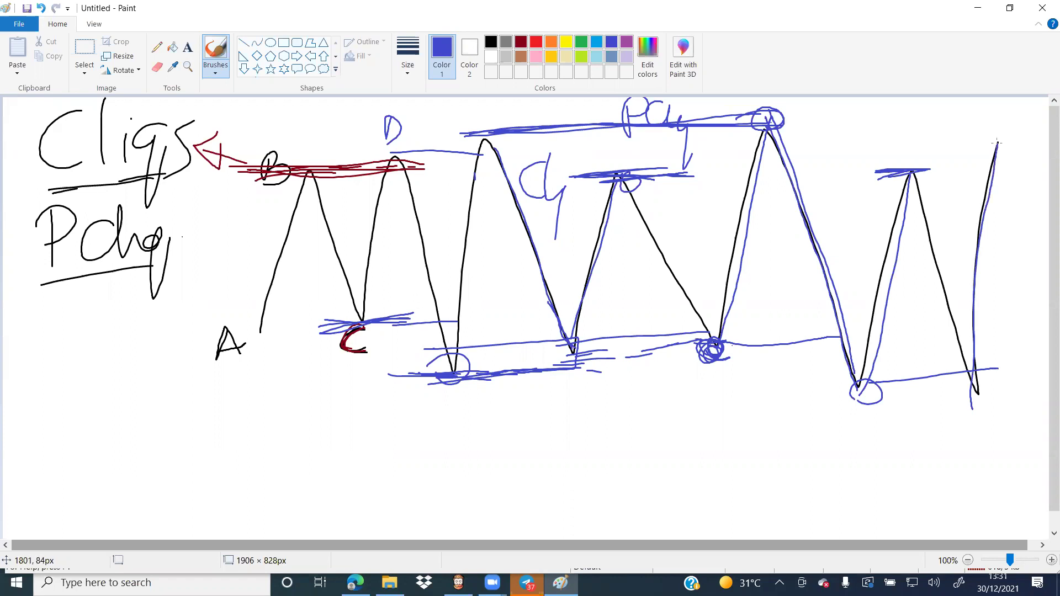
Step: Extend the sixth peak's level to the final rise, draw the fifth peak's level ending in a B, and add a downward arrow after the rise
drag(927, 171, 991, 169)
drag(915, 171, 988, 174)
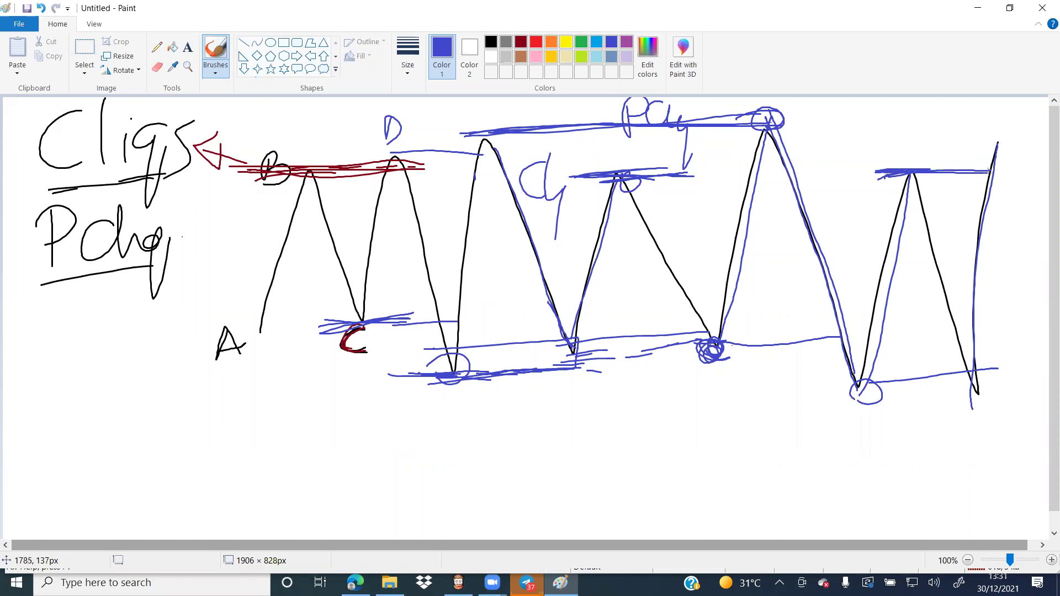
mouse_move(790, 123)
mouse_down()
mouse_move(945, 120)
mouse_move(936, 115)
mouse_up()
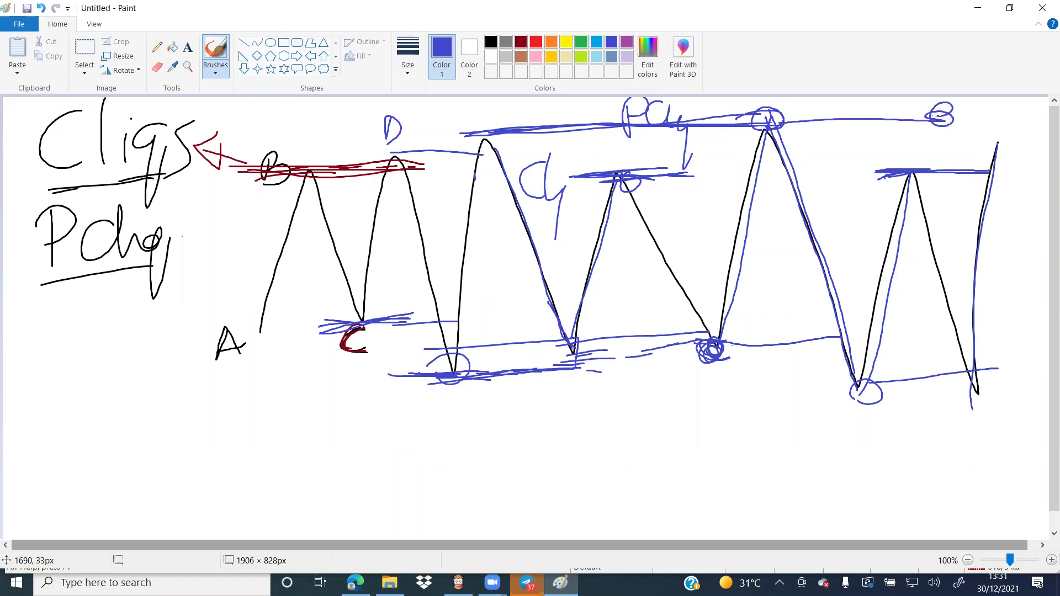
mouse_move(996, 184)
mouse_down()
mouse_move(1002, 114)
mouse_move(1031, 336)
mouse_move(1043, 341)
mouse_move(1052, 311)
mouse_up()
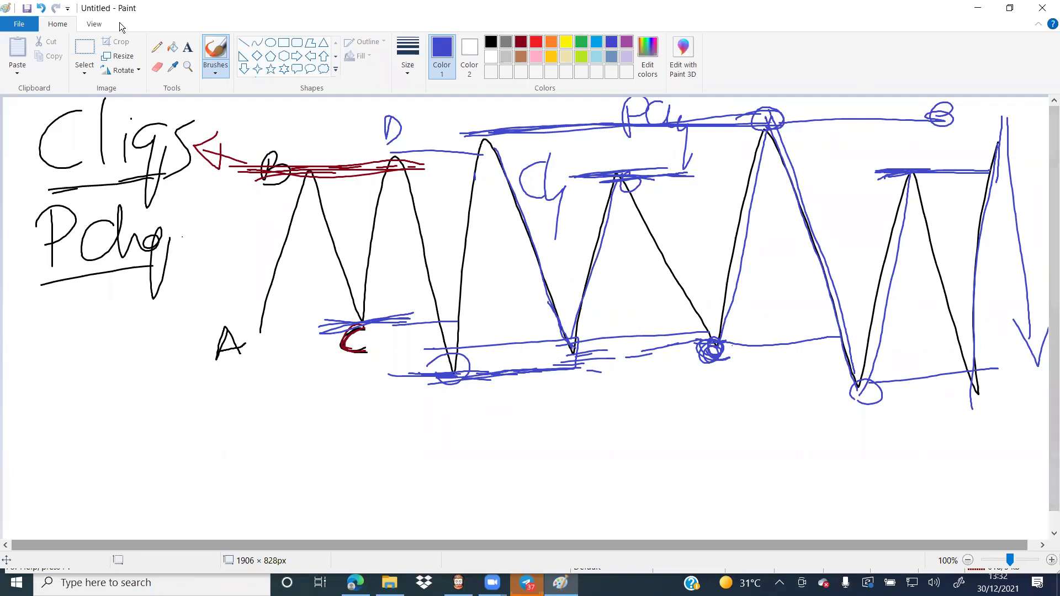
Step: Select the whole canvas and delete the entire drawing
click(84, 50)
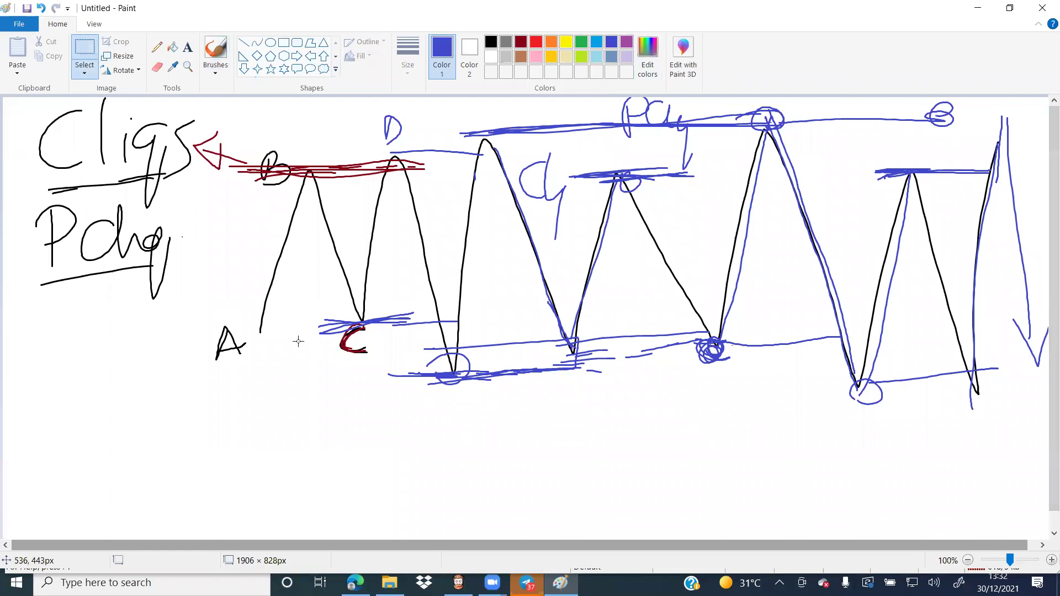
key(ctrl+a)
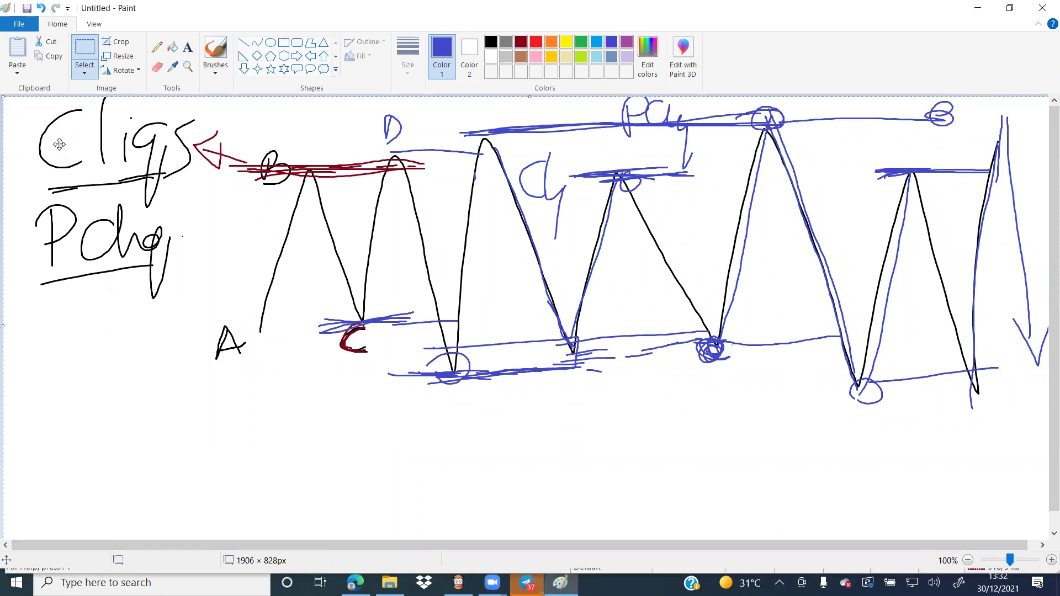
key(Delete)
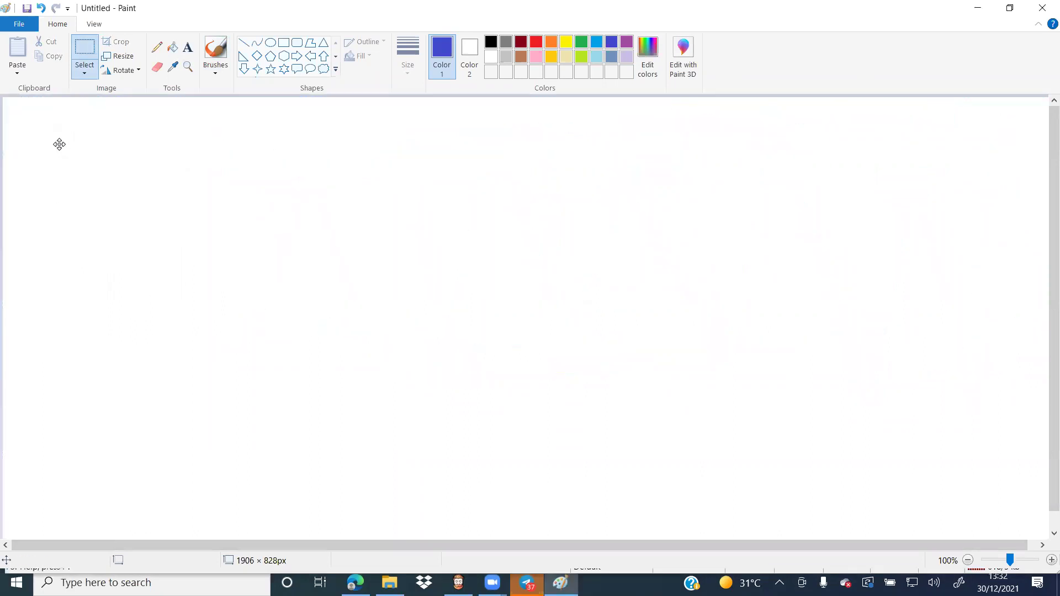
Step: With the brush, paint an indigo horizontal level with an upward arrowhead below it and label it "Cliq"
click(219, 48)
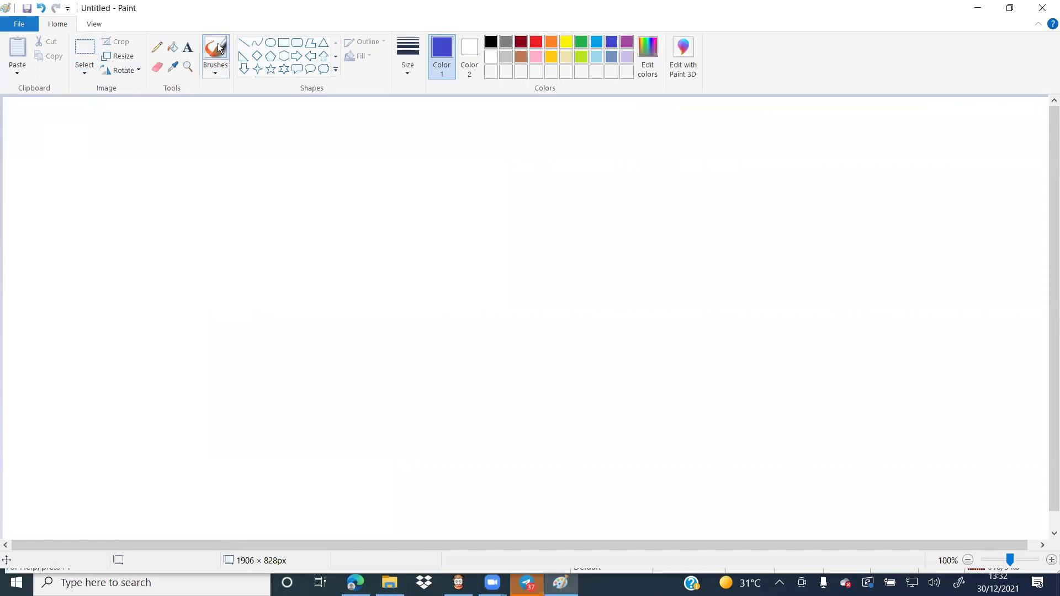
drag(139, 234, 363, 222)
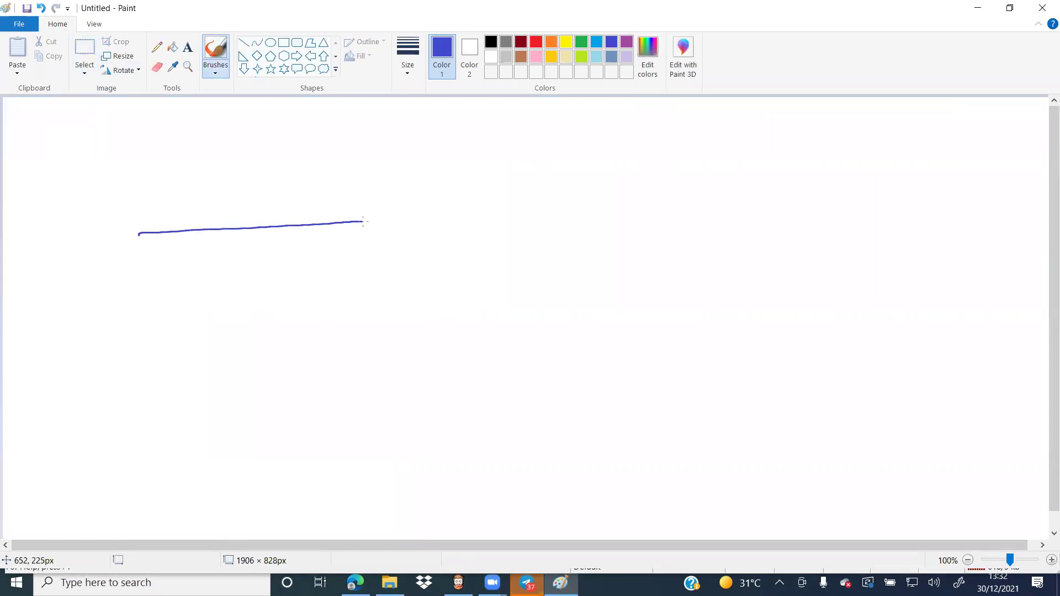
mouse_move(231, 267)
mouse_down()
mouse_move(261, 253)
mouse_move(273, 275)
mouse_up()
drag(404, 196, 399, 241)
mouse_move(417, 173)
mouse_down()
mouse_move(424, 238)
mouse_move(437, 244)
mouse_move(468, 223)
mouse_move(477, 256)
mouse_up()
click(440, 204)
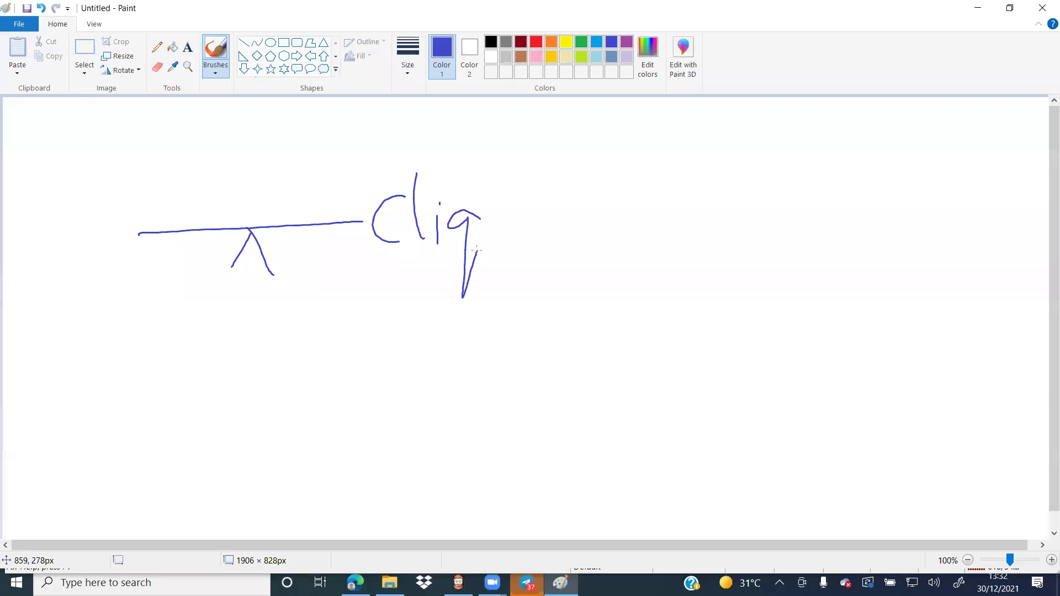
Step: Paint two shorter horizontal levels above the "Cliq" level, each with an upward arrowhead beneath it
drag(171, 177, 301, 169)
drag(231, 209, 249, 183)
drag(250, 179, 268, 204)
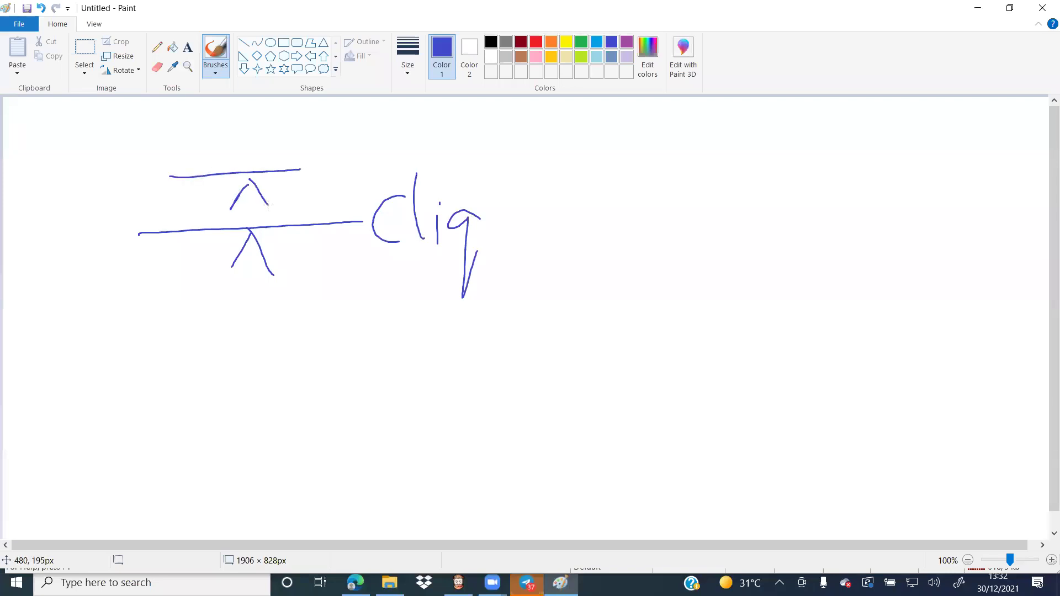
drag(185, 136, 316, 115)
mouse_move(218, 153)
mouse_down()
mouse_move(240, 127)
mouse_move(266, 148)
mouse_up()
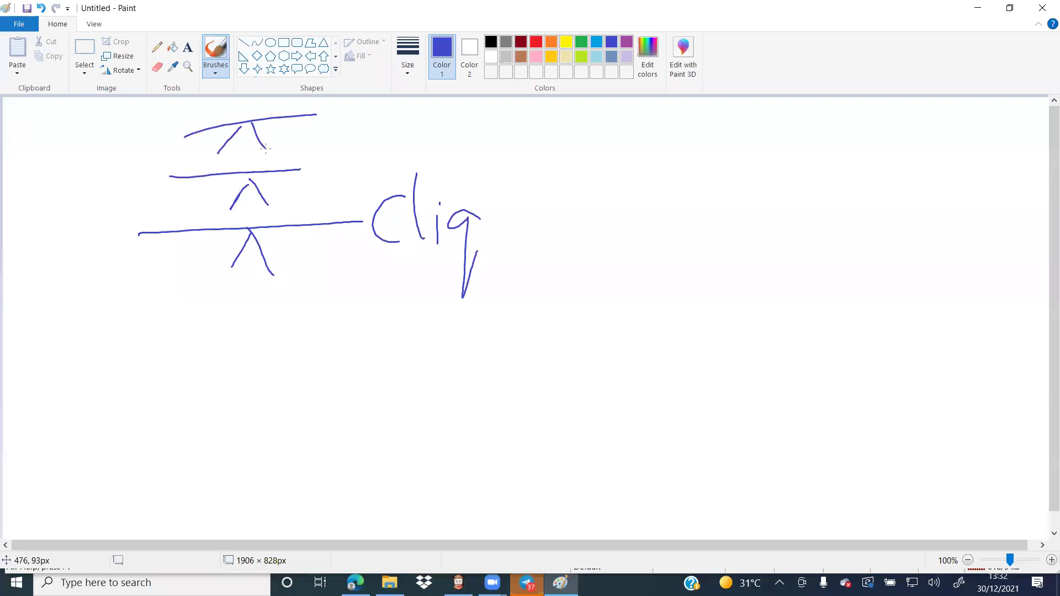
Step: Join the two upper levels with a curly brace and connect it by a line to the handwritten label "PCheq"
mouse_move(306, 110)
mouse_down()
mouse_move(338, 139)
mouse_move(308, 189)
mouse_up()
mouse_move(338, 138)
mouse_down()
mouse_move(441, 129)
mouse_move(466, 170)
mouse_up()
drag(458, 120, 465, 141)
mouse_move(517, 119)
mouse_down()
mouse_move(493, 139)
mouse_move(520, 150)
mouse_up()
mouse_move(529, 117)
mouse_down()
mouse_move(533, 156)
mouse_move(578, 145)
mouse_move(580, 200)
mouse_up()
drag(601, 158, 580, 201)
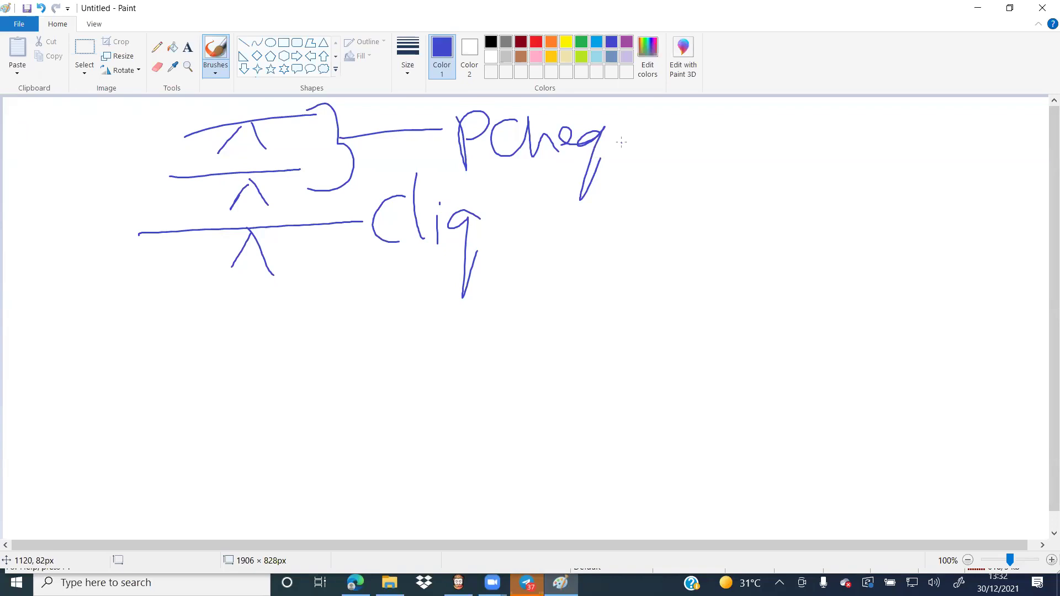
Step: Add a dash after both labels, write "PCh" after the "PCheq" dash, and underline "Cliq" and "PCheq"
drag(501, 235, 567, 229)
mouse_move(623, 129)
mouse_down()
mouse_move(677, 126)
mouse_move(707, 162)
mouse_up()
drag(702, 103, 706, 130)
mouse_move(777, 115)
mouse_down()
mouse_move(742, 113)
mouse_move(785, 146)
mouse_up()
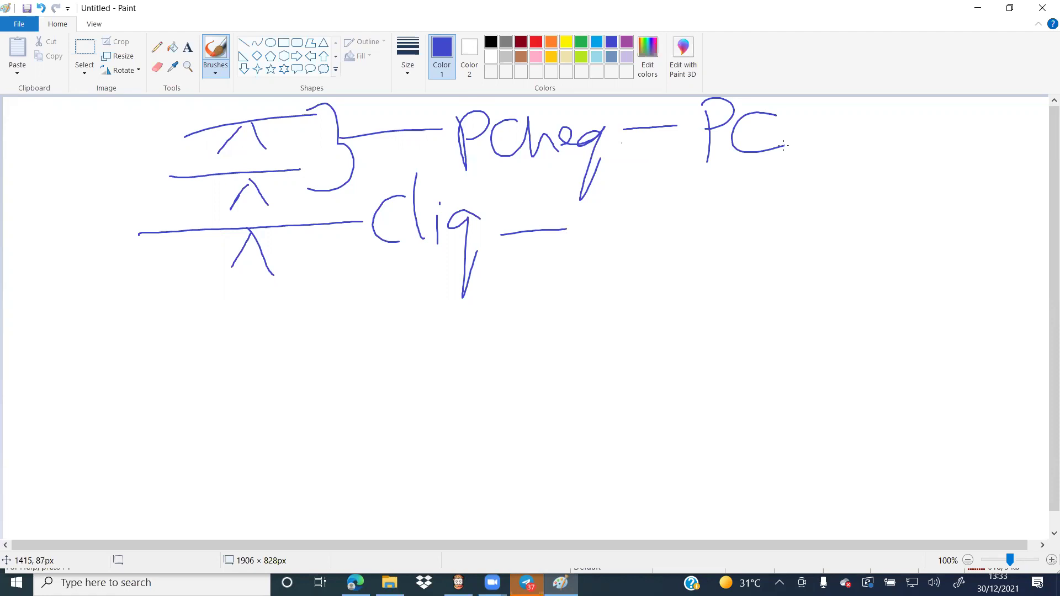
drag(795, 109, 802, 162)
drag(348, 269, 489, 251)
drag(451, 164, 588, 155)
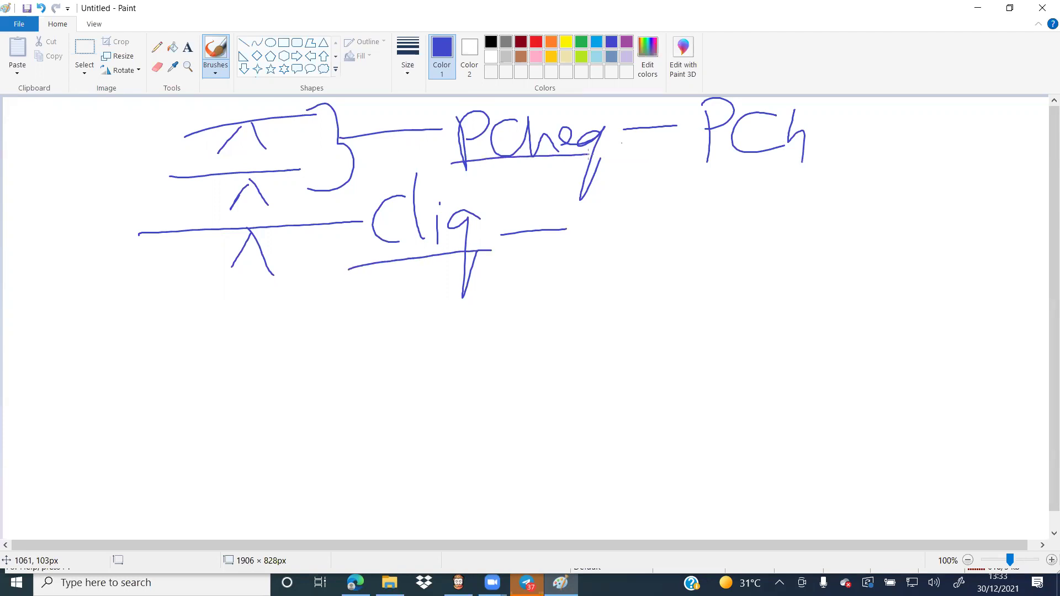
Step: Paint a long level labelled "C" near the canvas bottom with two further levels beneath it, extended to the left
mouse_move(343, 445)
mouse_down()
mouse_move(593, 435)
mouse_move(634, 463)
mouse_up()
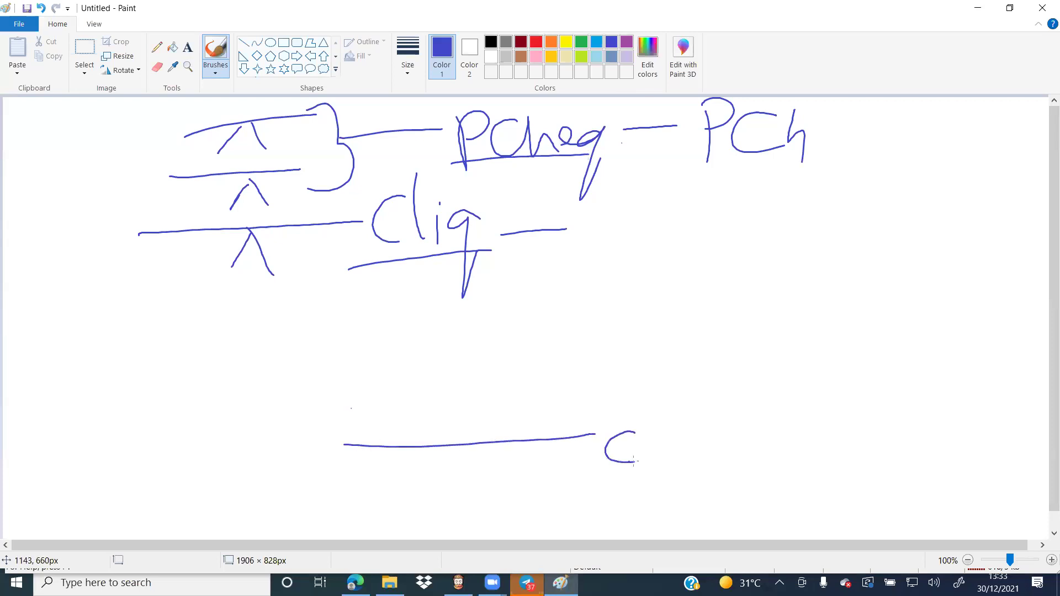
drag(397, 487, 556, 483)
drag(429, 526, 580, 514)
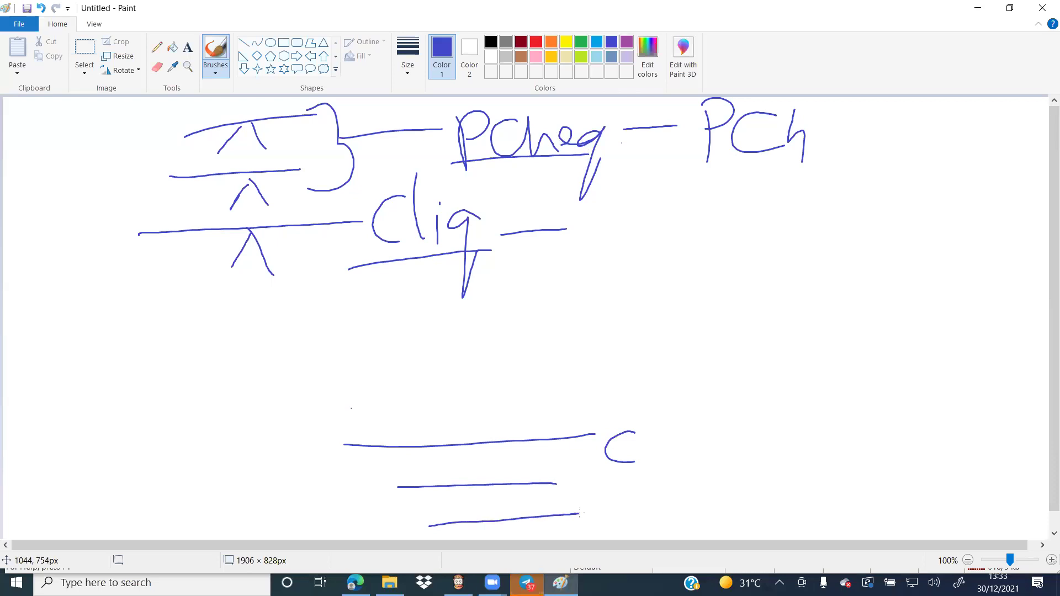
drag(217, 489, 494, 479)
drag(264, 538, 524, 522)
Step: Handwrite a "PC" label beside the two lowest levels, then circle the level ends and add a rising stroke from the upper circle
mouse_move(594, 489)
mouse_down()
mouse_move(597, 512)
mouse_move(592, 500)
mouse_up()
mouse_move(644, 472)
mouse_down()
mouse_move(655, 516)
mouse_move(697, 502)
mouse_up()
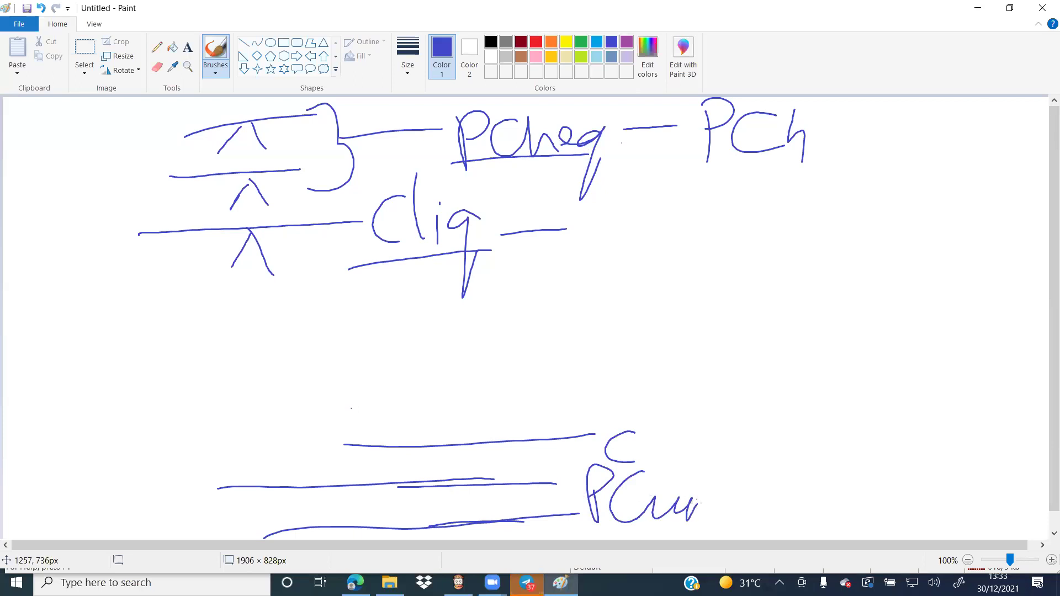
mouse_move(577, 483)
mouse_down()
mouse_move(550, 520)
mouse_move(540, 510)
mouse_up()
mouse_move(528, 423)
mouse_down()
mouse_move(512, 437)
mouse_move(545, 430)
mouse_move(519, 445)
mouse_move(587, 346)
mouse_up()
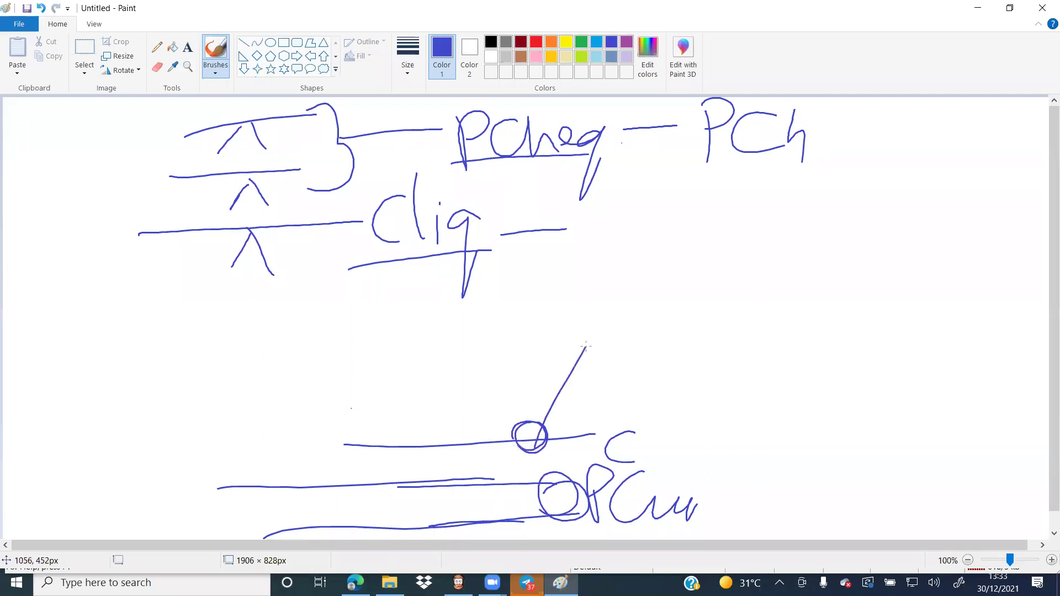
Step: Switch to MetaTrader, open a new EURGBP chart, and apply the Fractal binary template to it
click(978, 9)
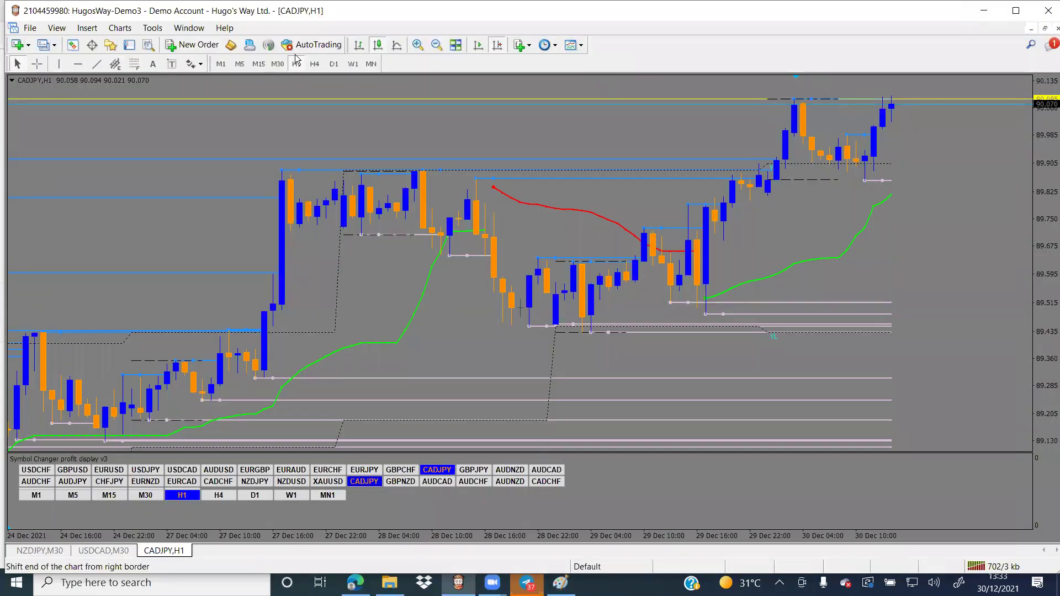
click(72, 46)
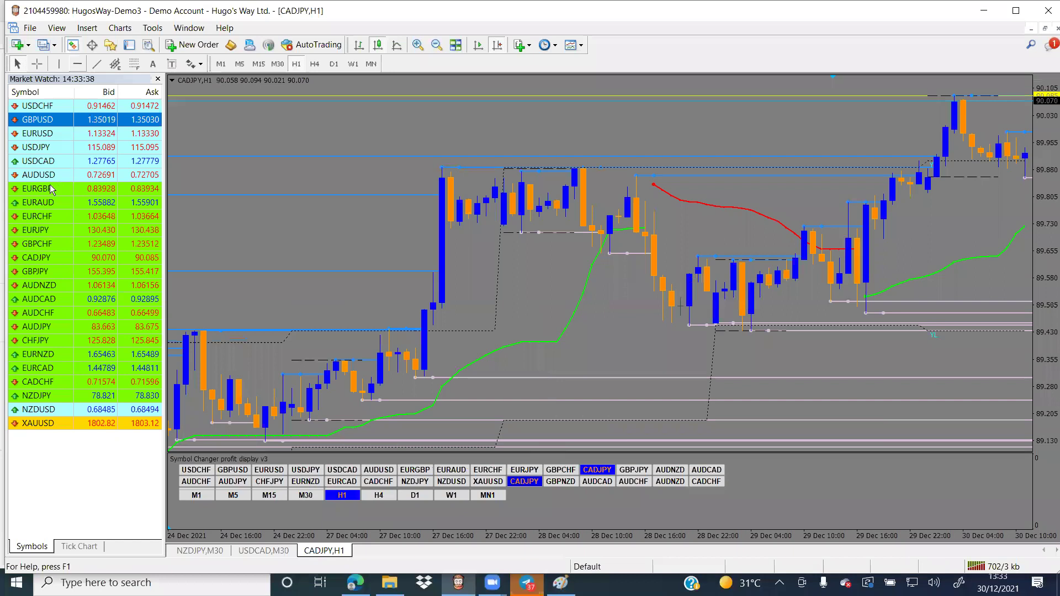
right_click(44, 189)
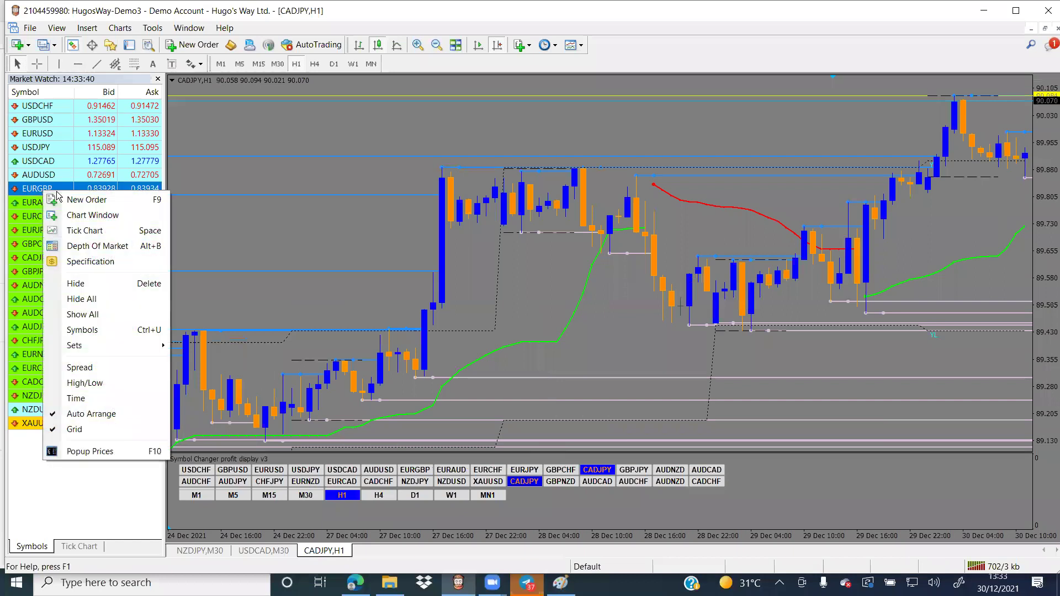
click(87, 215)
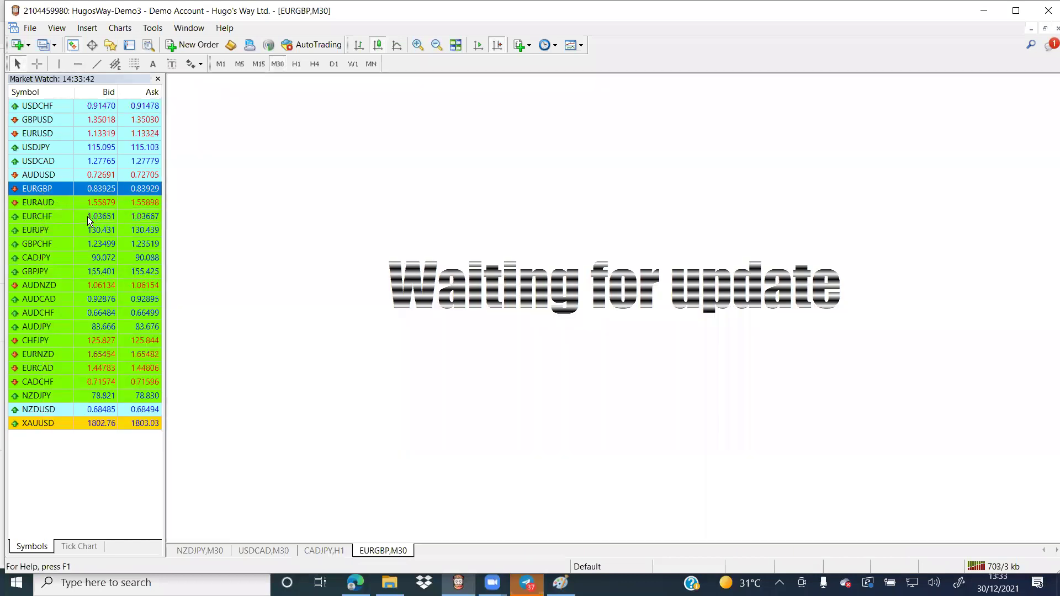
click(581, 46)
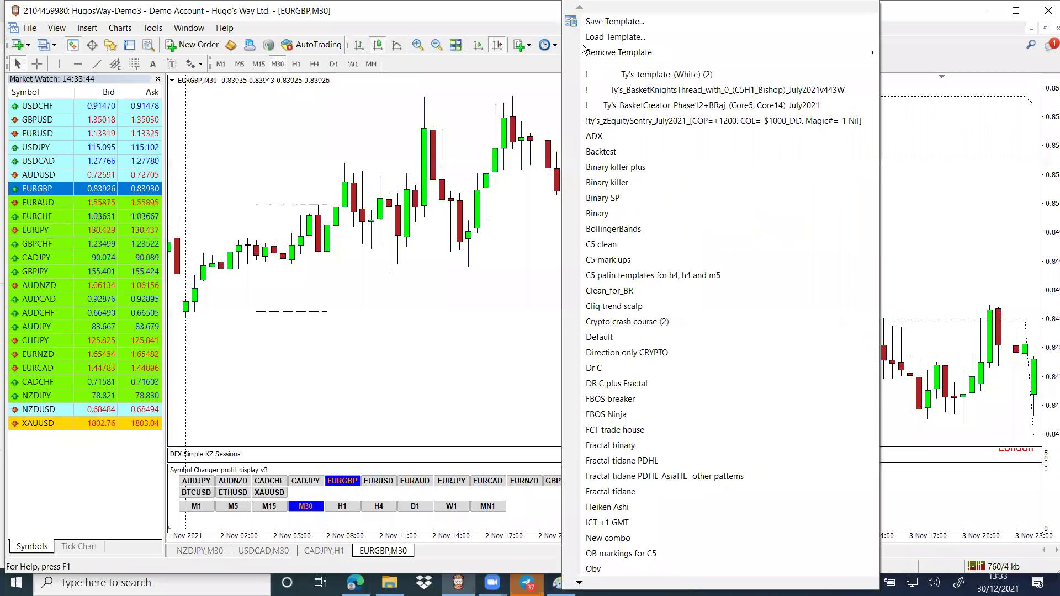
click(635, 449)
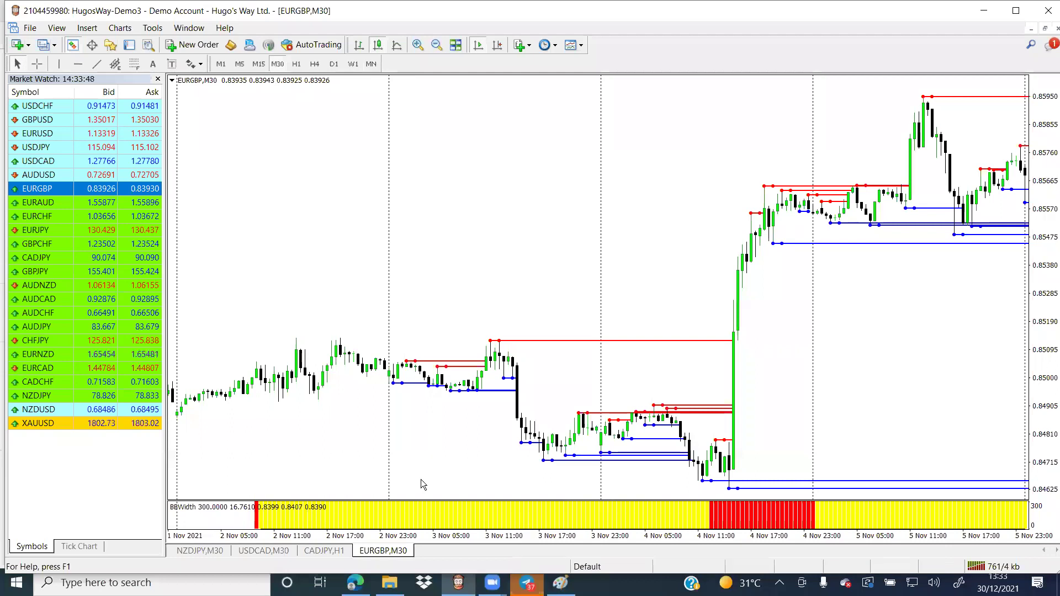
Step: Hide the Market Watch list and shift the end of the EURGBP chart away from the right border
click(158, 80)
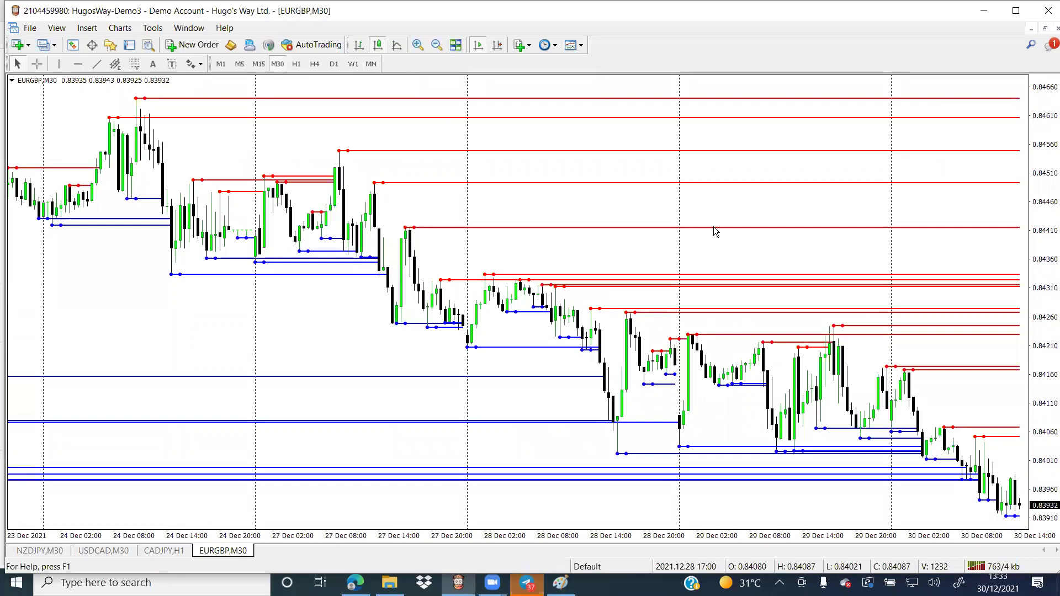
click(497, 45)
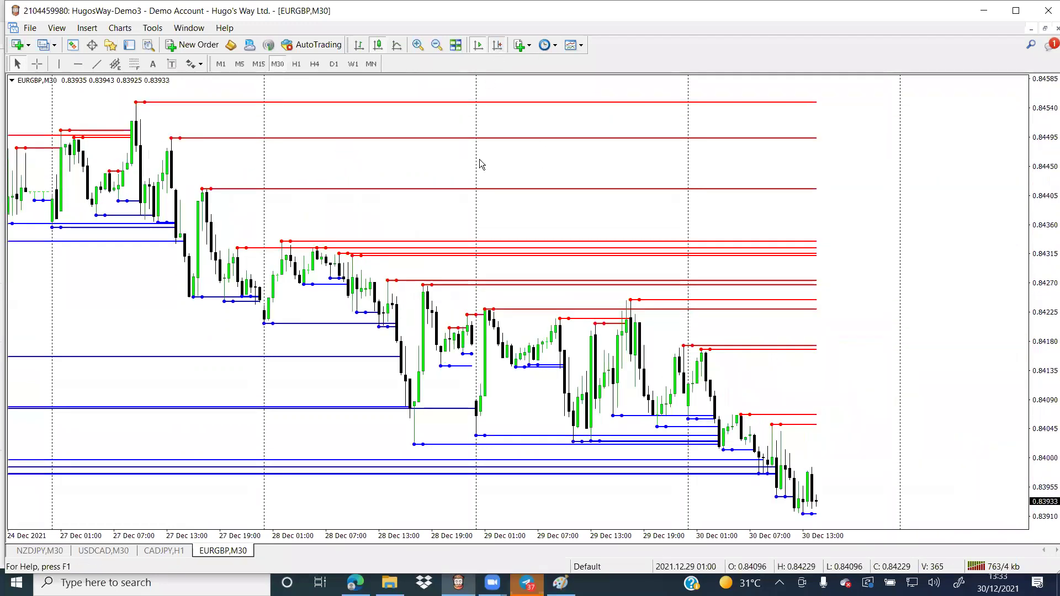
Step: Set the MTF_Fractal indicator's Fractal_Timeframe to 30 on the EURGBP chart
right_click(305, 116)
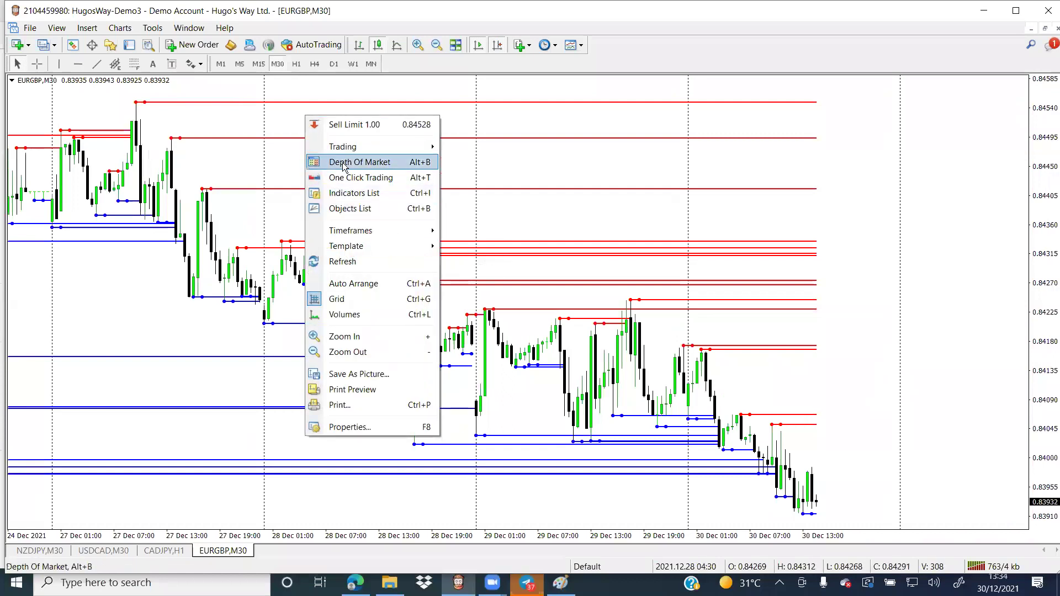
click(334, 193)
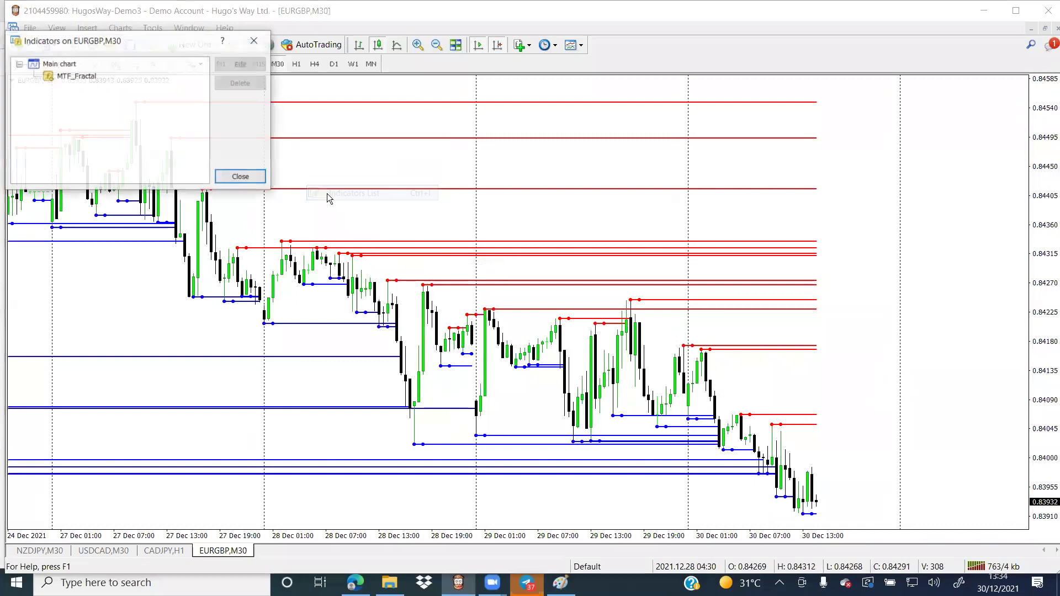
double_click(78, 78)
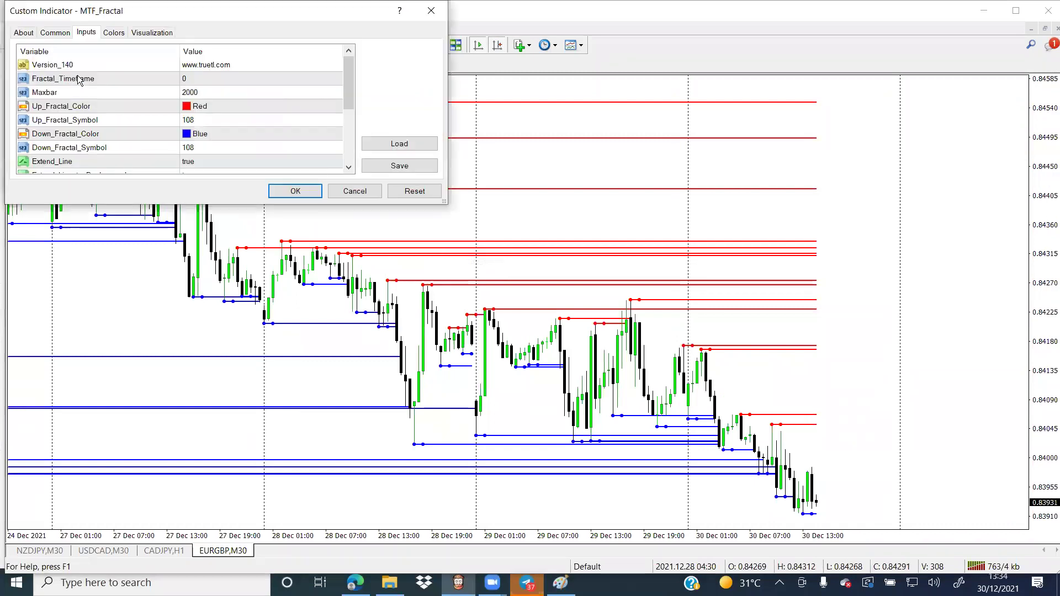
double_click(202, 78)
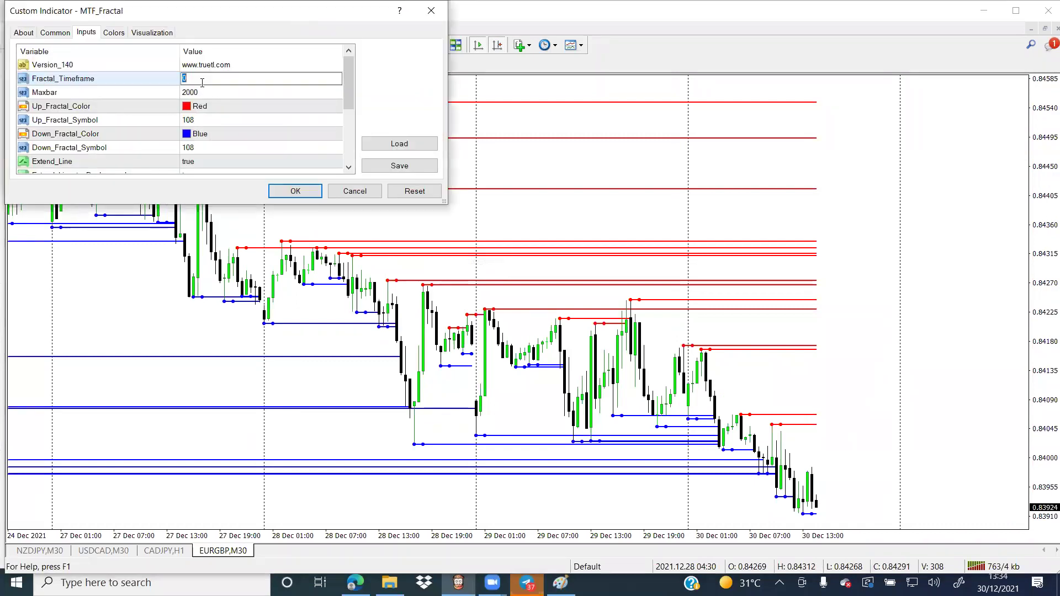
text(30)
click(284, 191)
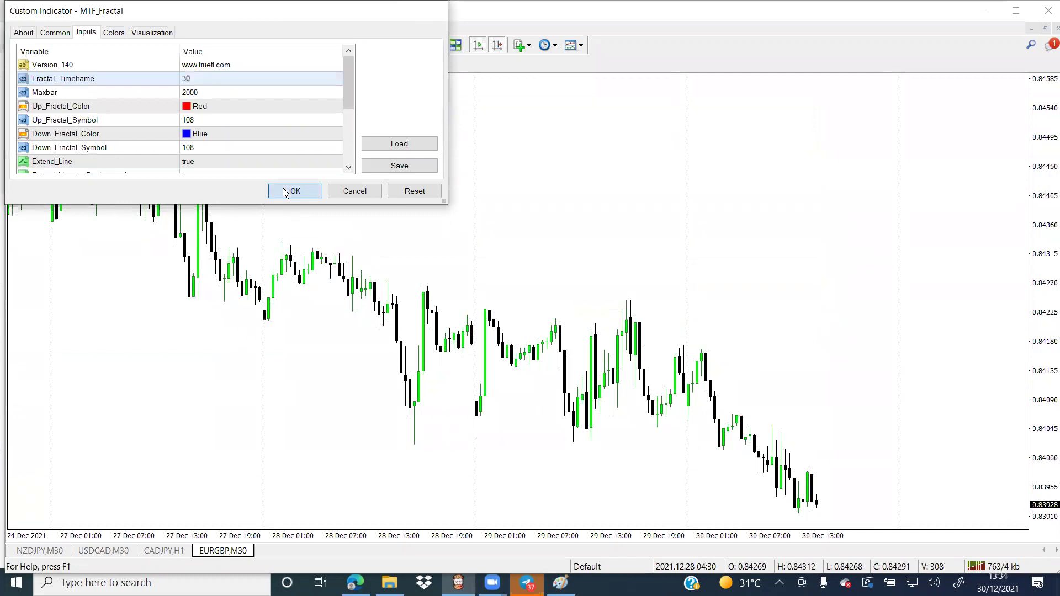
click(254, 180)
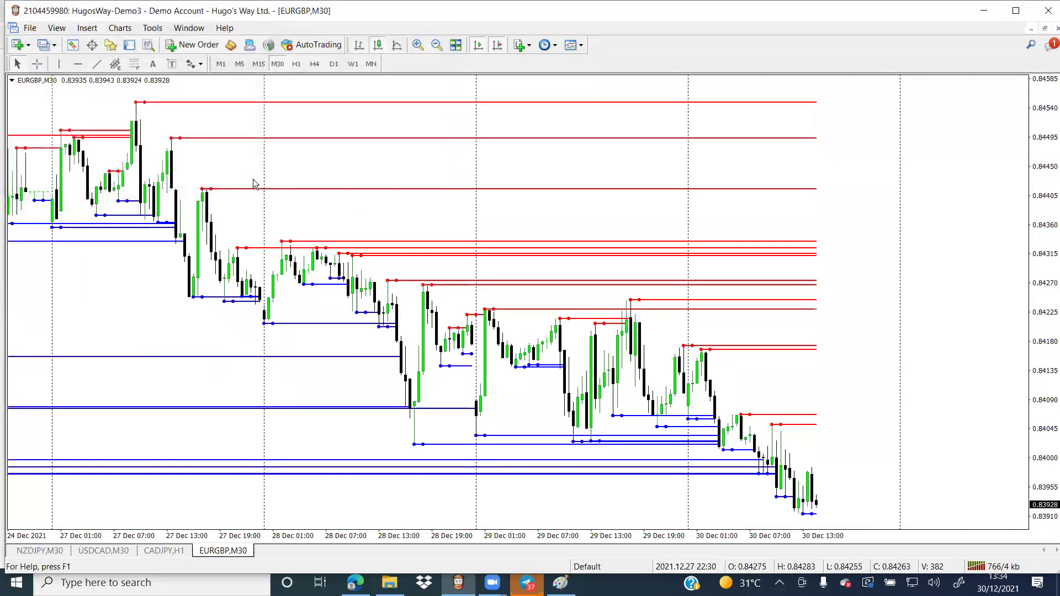
drag(349, 220, 470, 219)
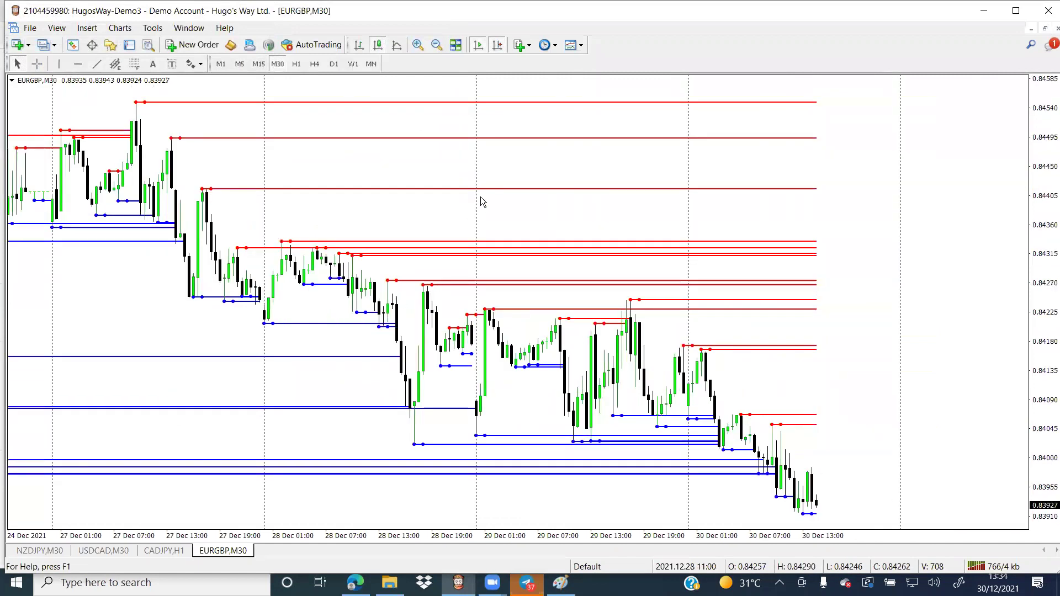
Step: Set the MTF_Fractal indicator's Fractal_Timeframe to 60 on the EURGBP chart
right_click(446, 208)
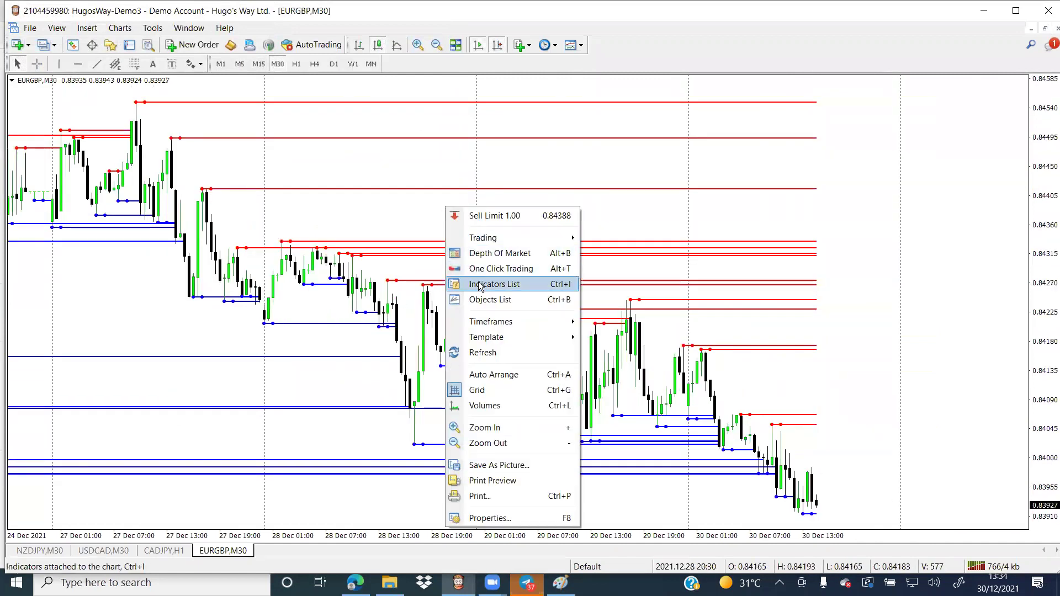
click(480, 284)
double_click(107, 83)
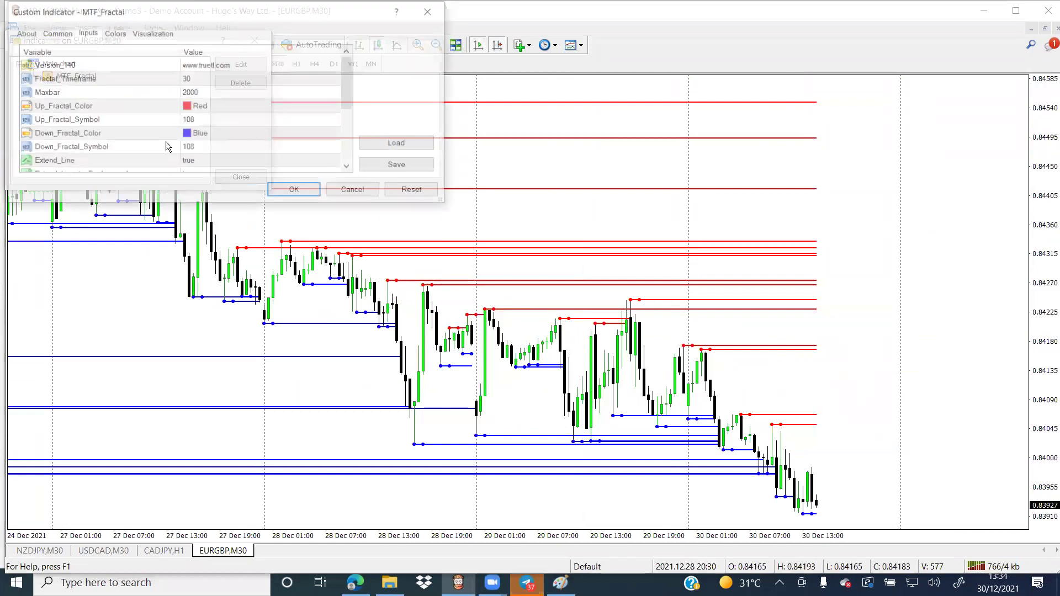
double_click(206, 81)
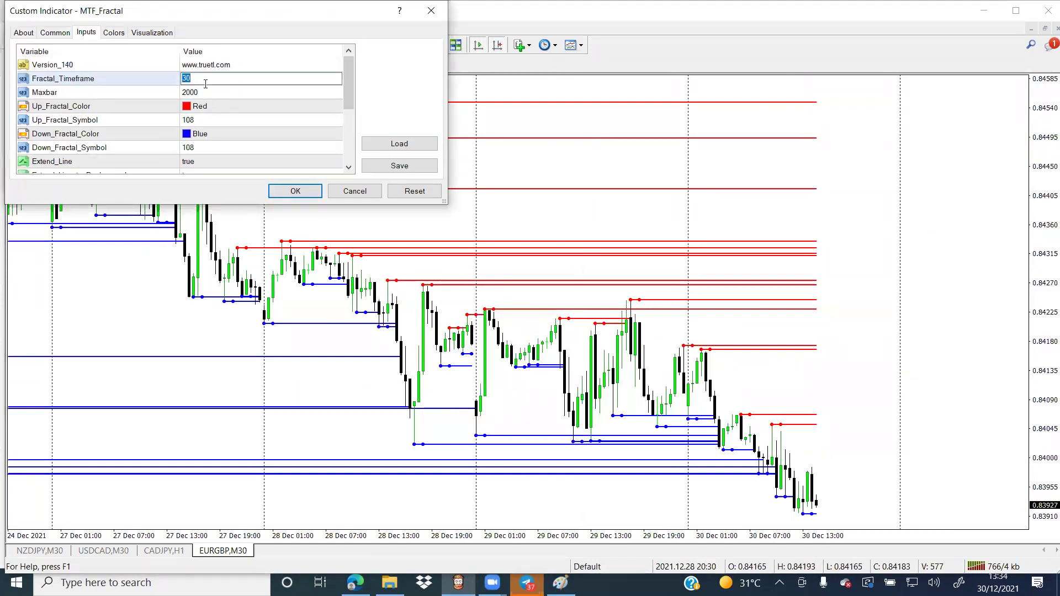
text(60)
click(291, 191)
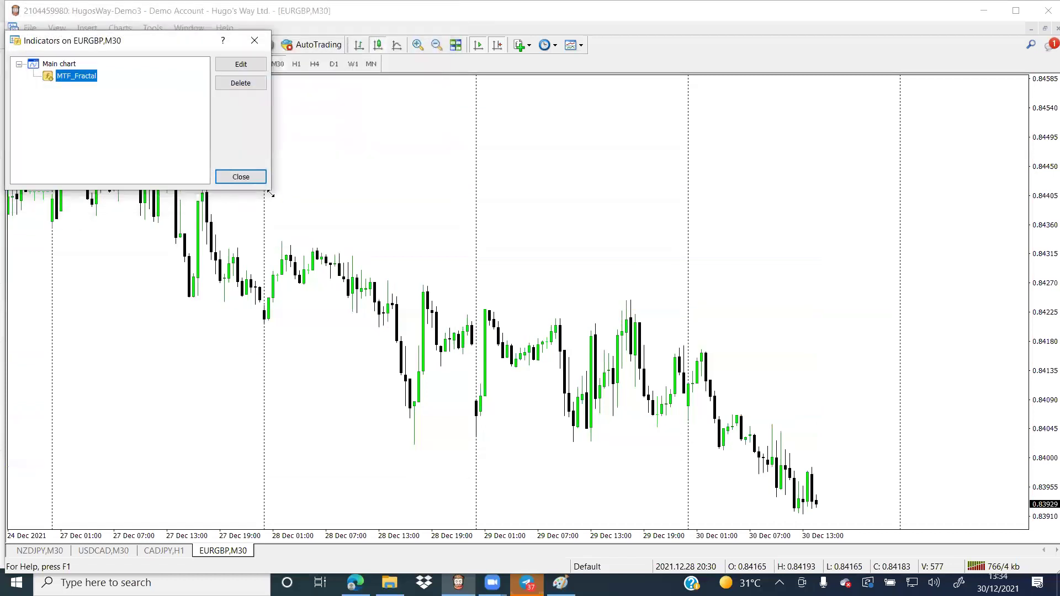
click(224, 176)
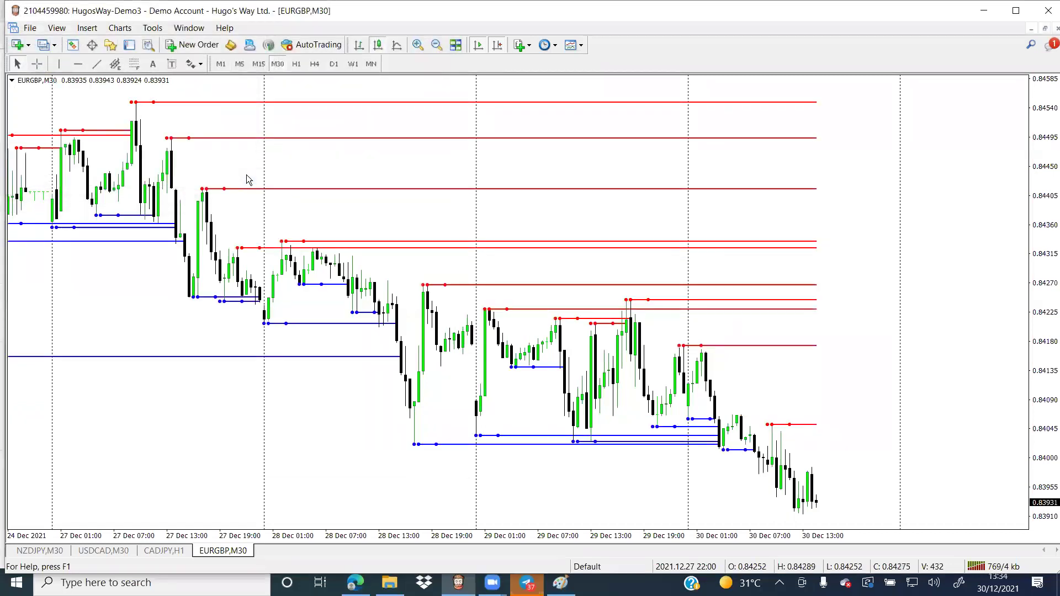
Step: Look back through the EURGBP M30 price history and its fractal levels to about 21 December 2021
drag(253, 221, 666, 220)
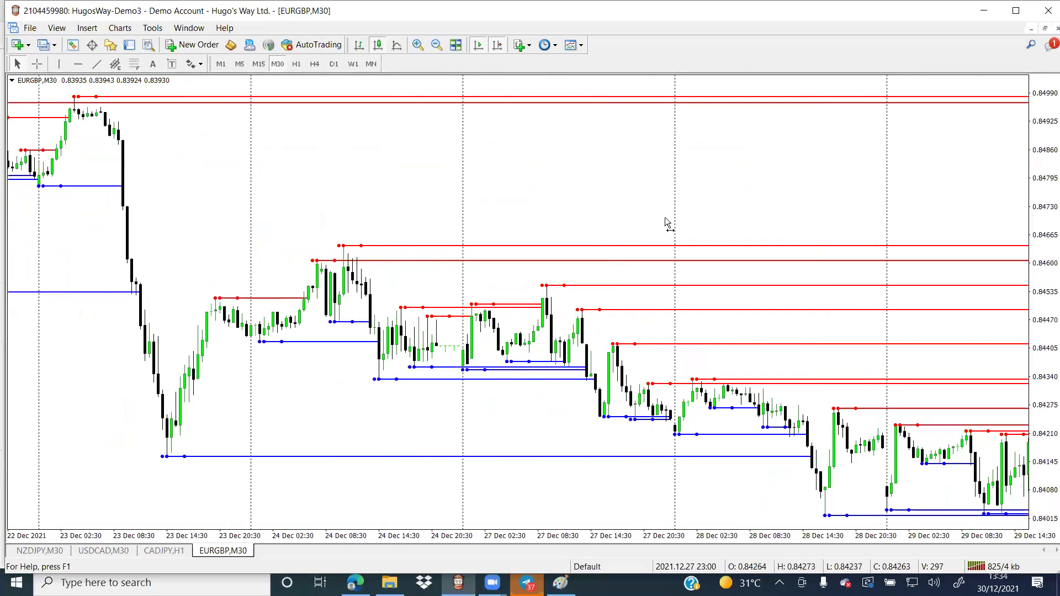
drag(370, 199, 770, 201)
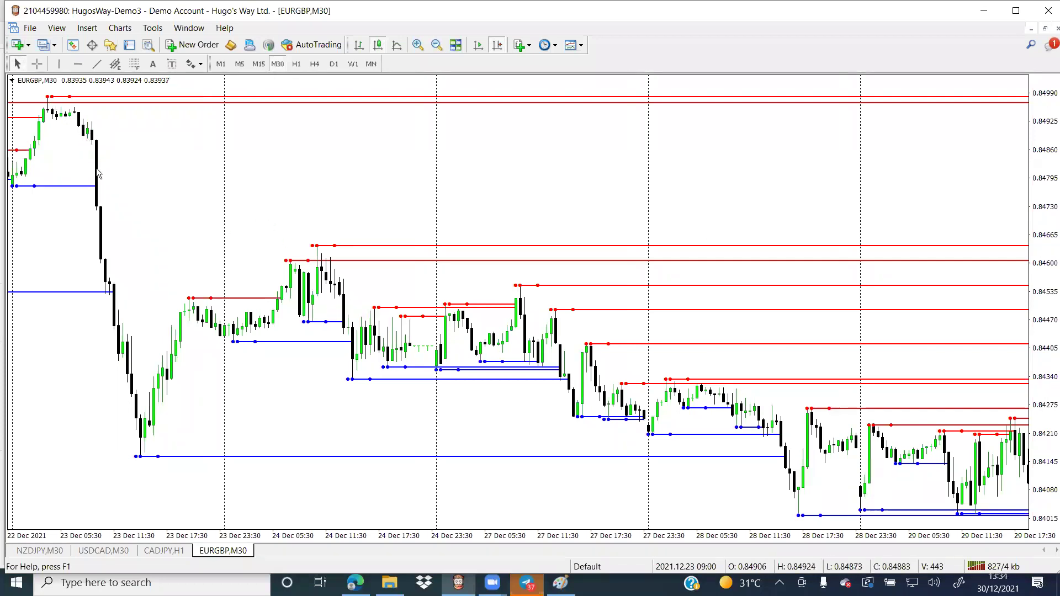
drag(135, 433, 258, 426)
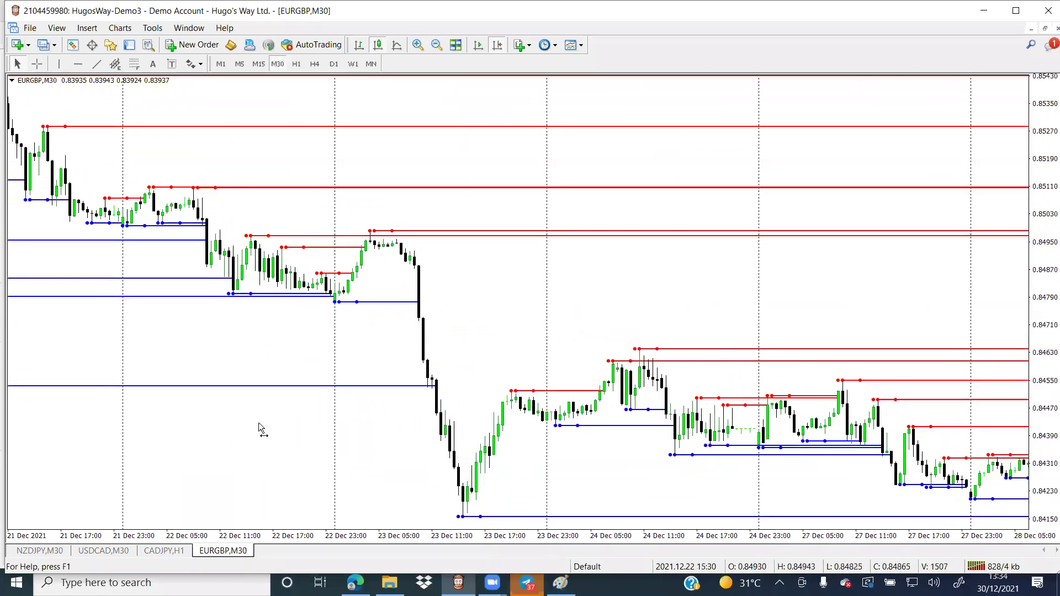
Step: Examine the candles and 60-minute fractal levels of 21 and 22 December 2021 up close on the EURGBP M30 chart
click(419, 46)
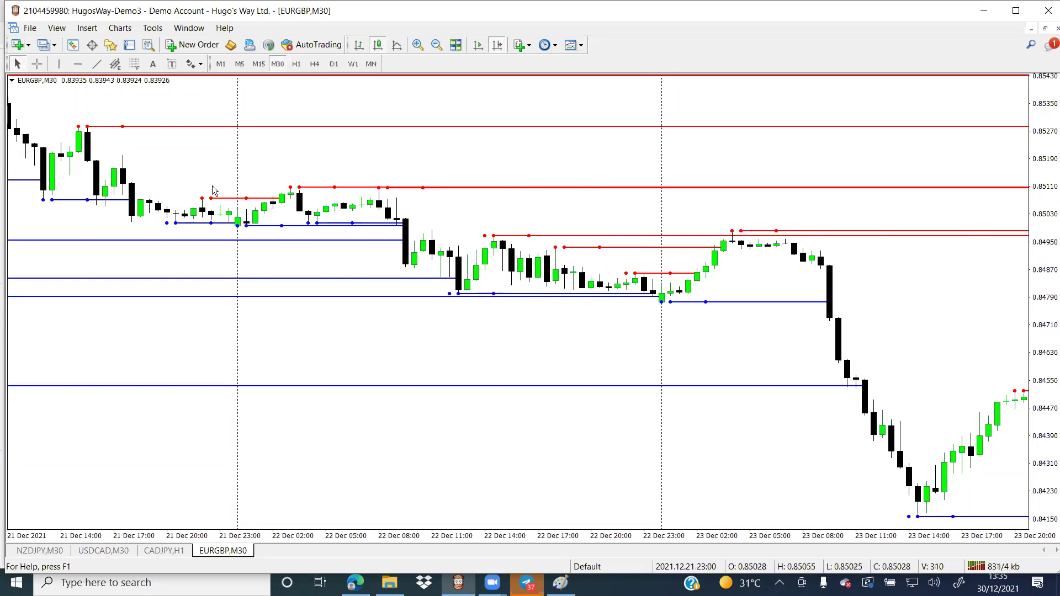
mouse_move(250, 202)
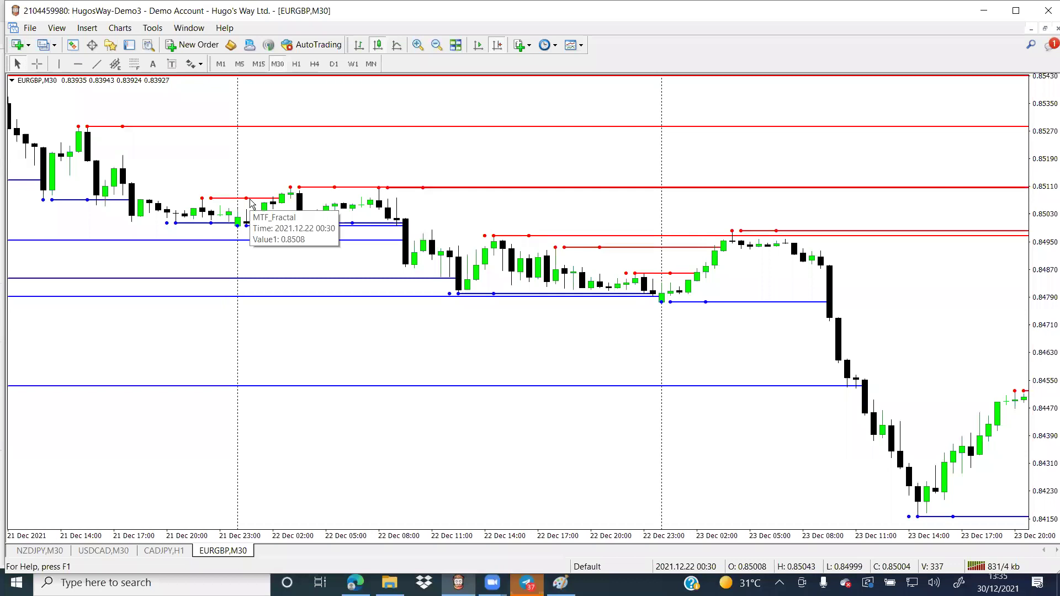
mouse_move(240, 230)
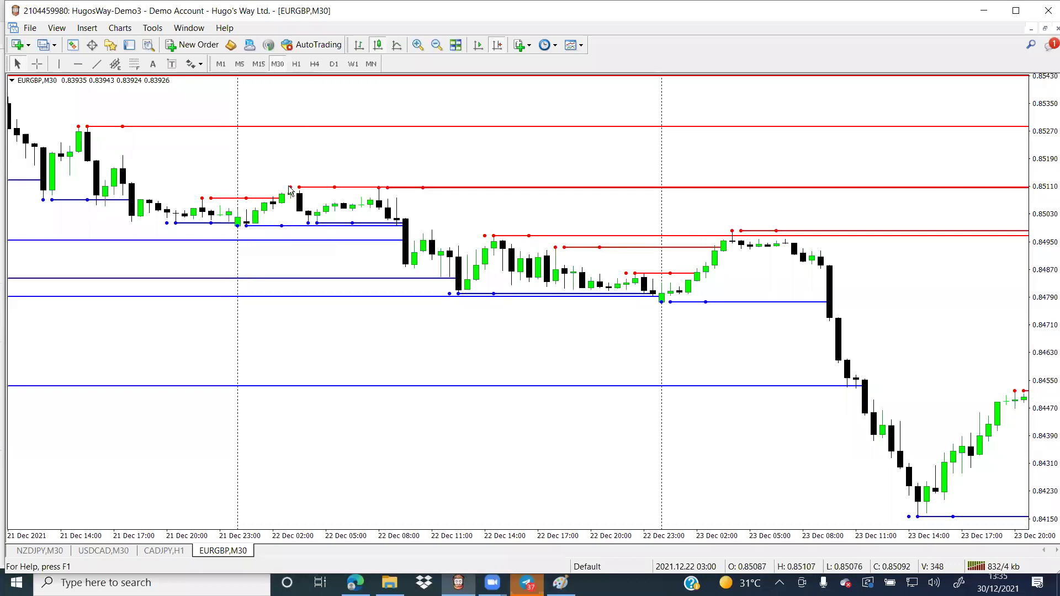
click(417, 45)
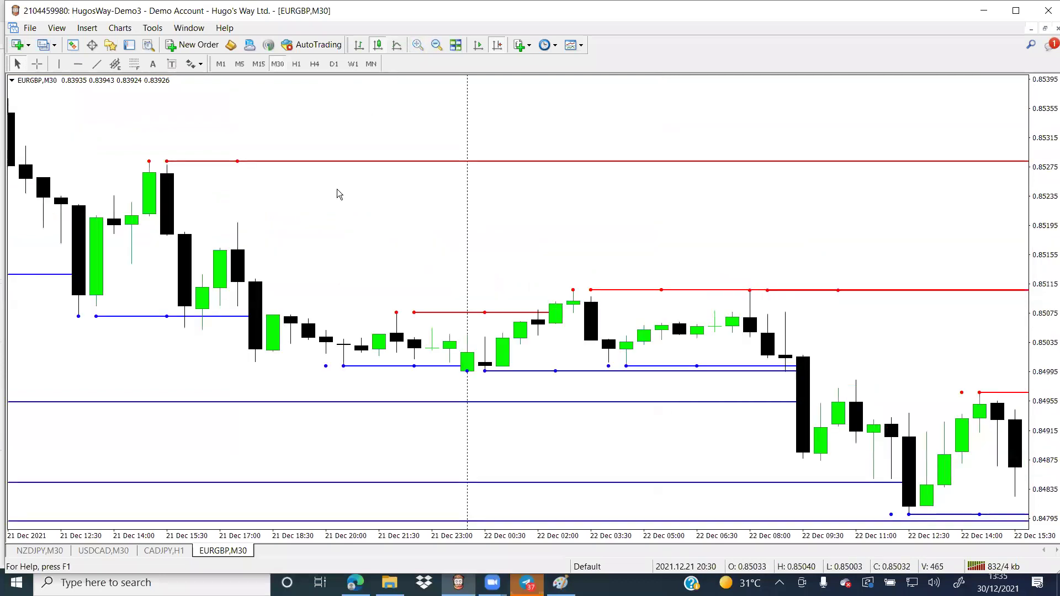
scroll(325, 194, up, 5)
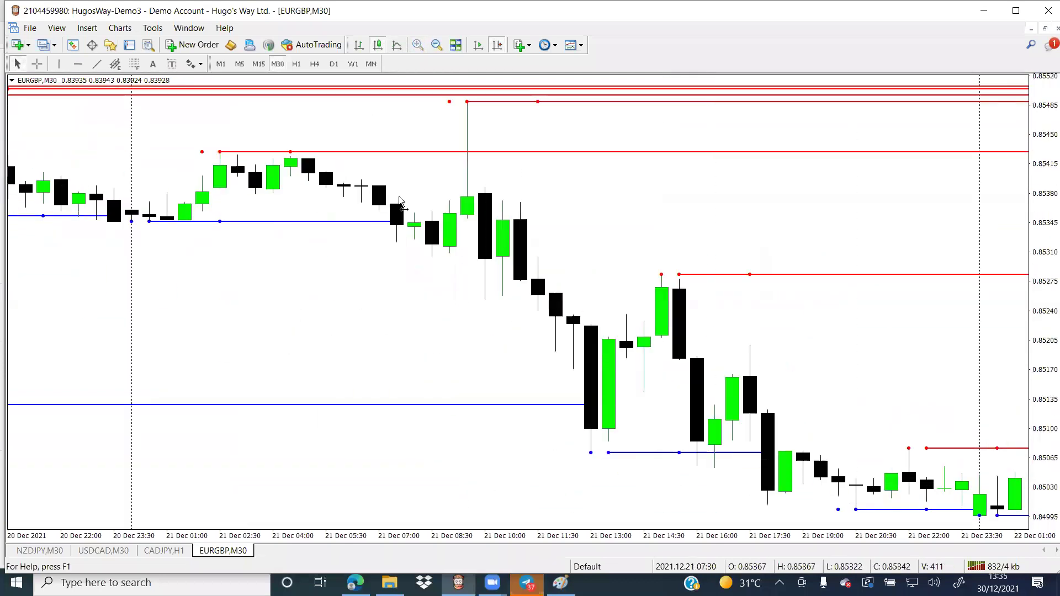
scroll(399, 196, down, 5)
scroll(363, 197, down, 4)
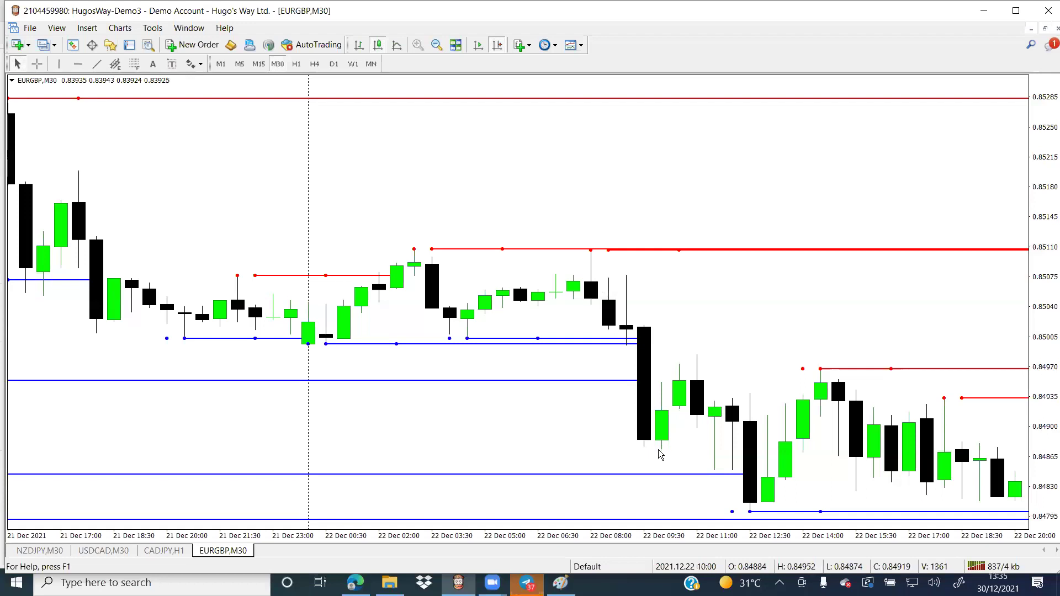
drag(661, 454, 638, 454)
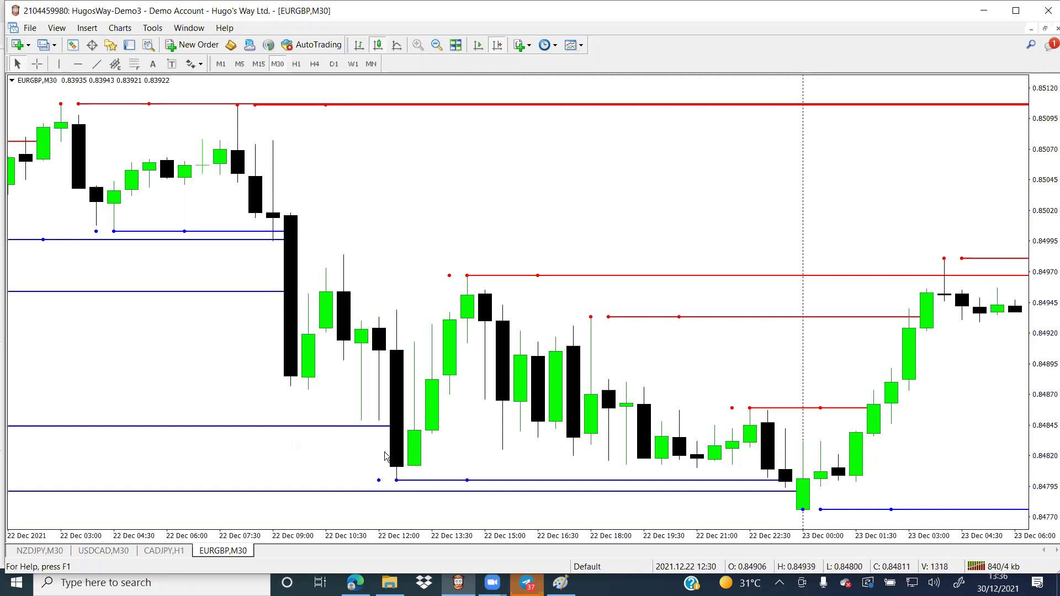
mouse_move(401, 478)
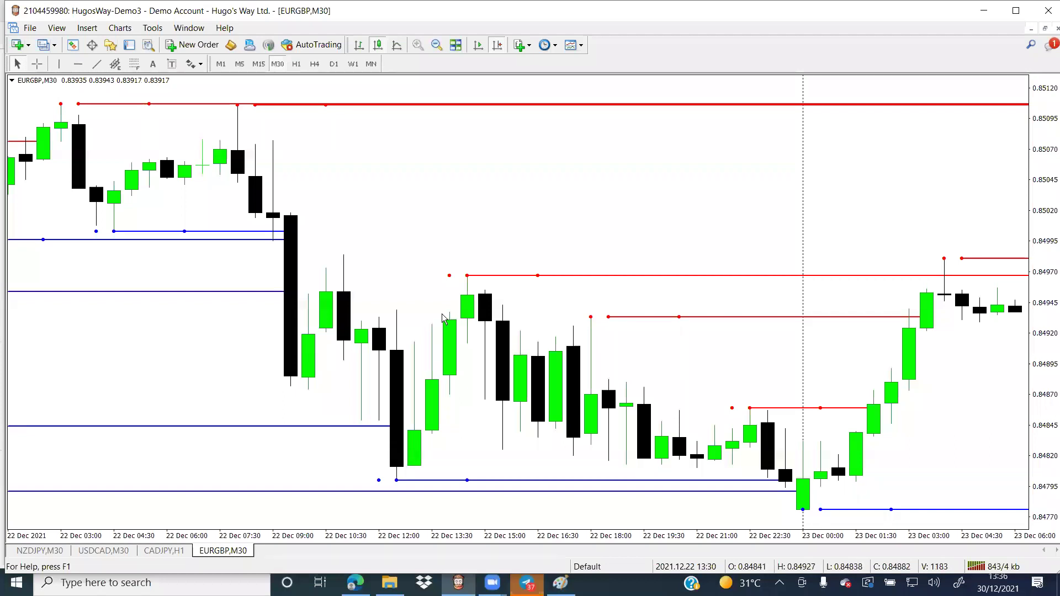
Step: Measure the upswing after the 22 December midday low up to the red fractal level at 14:30
click(36, 64)
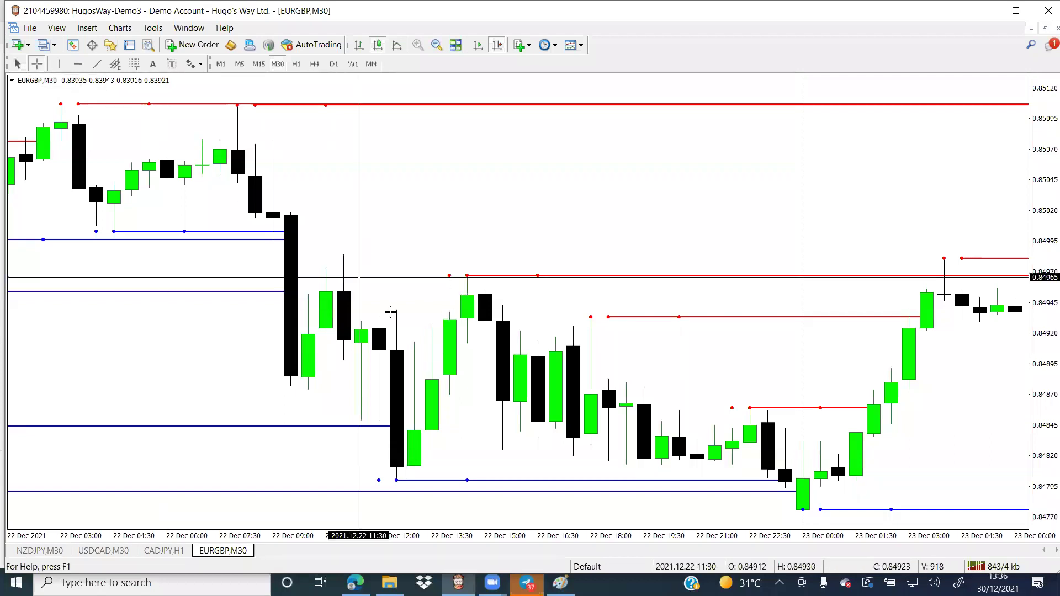
drag(411, 429, 467, 276)
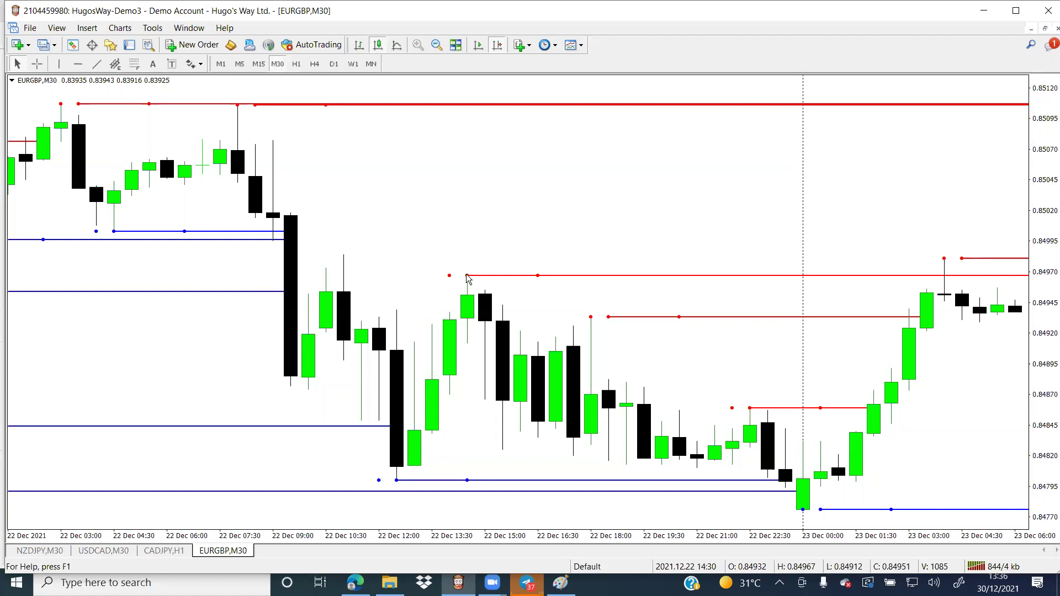
mouse_move(467, 277)
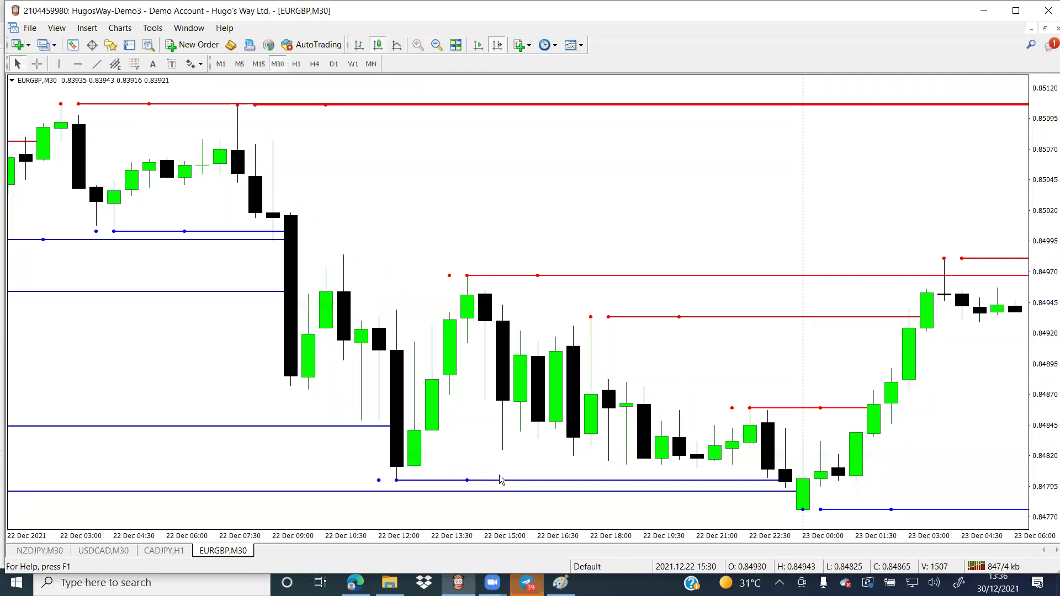
mouse_move(456, 480)
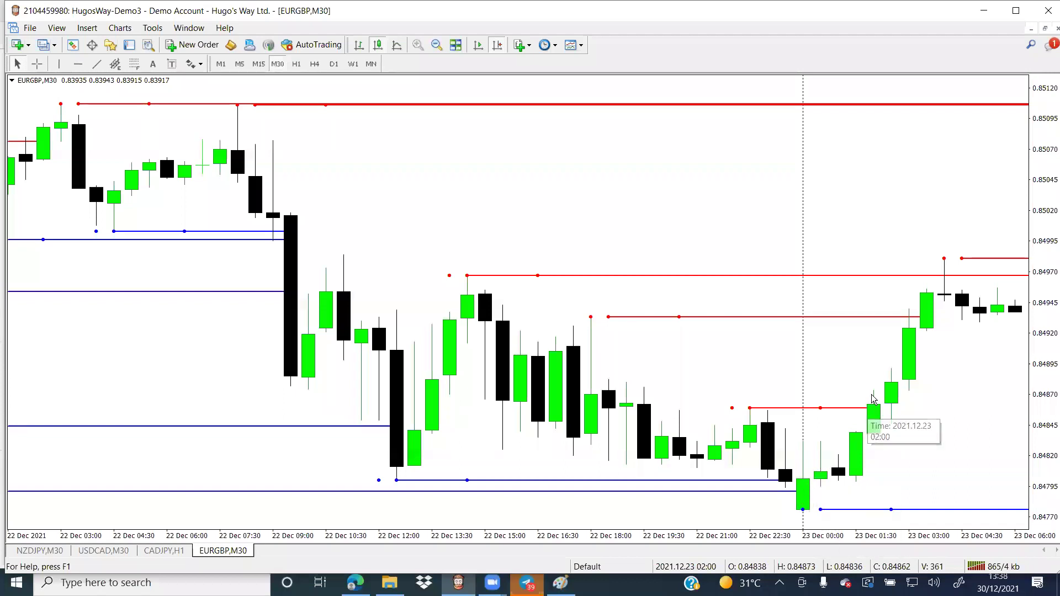
Step: Follow the 23 December sell-off through the blue fractal levels and examine the rebound into 24 December
scroll(894, 427, down, 6)
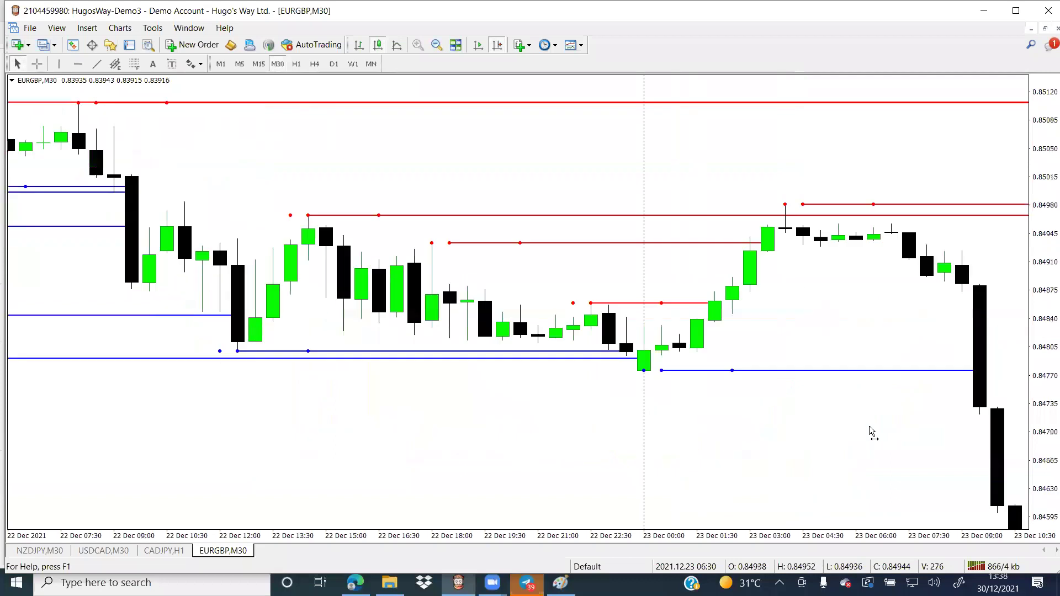
scroll(883, 429, up, 6)
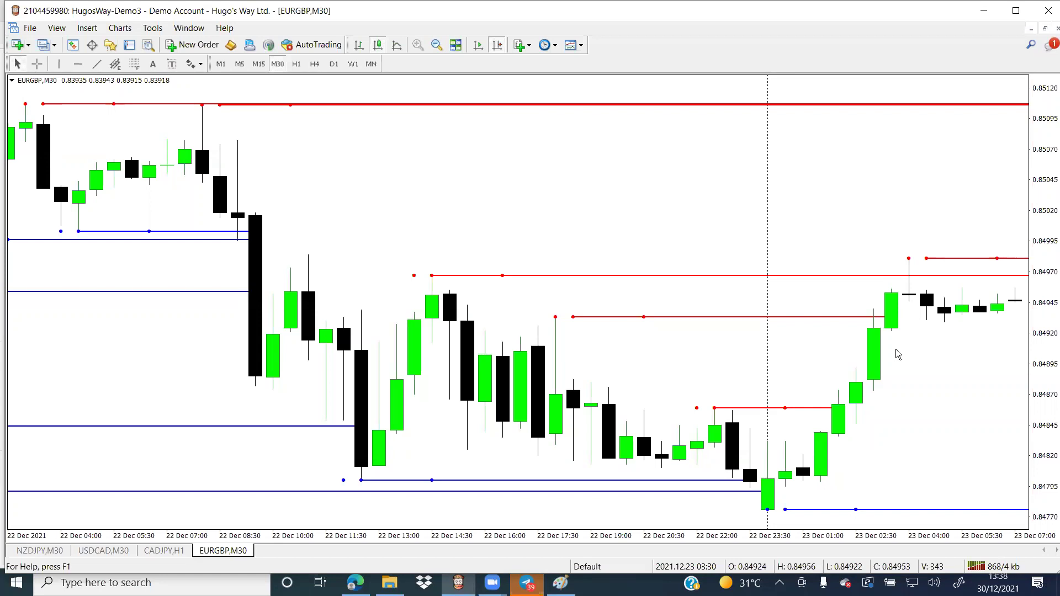
scroll(896, 354, down, 8)
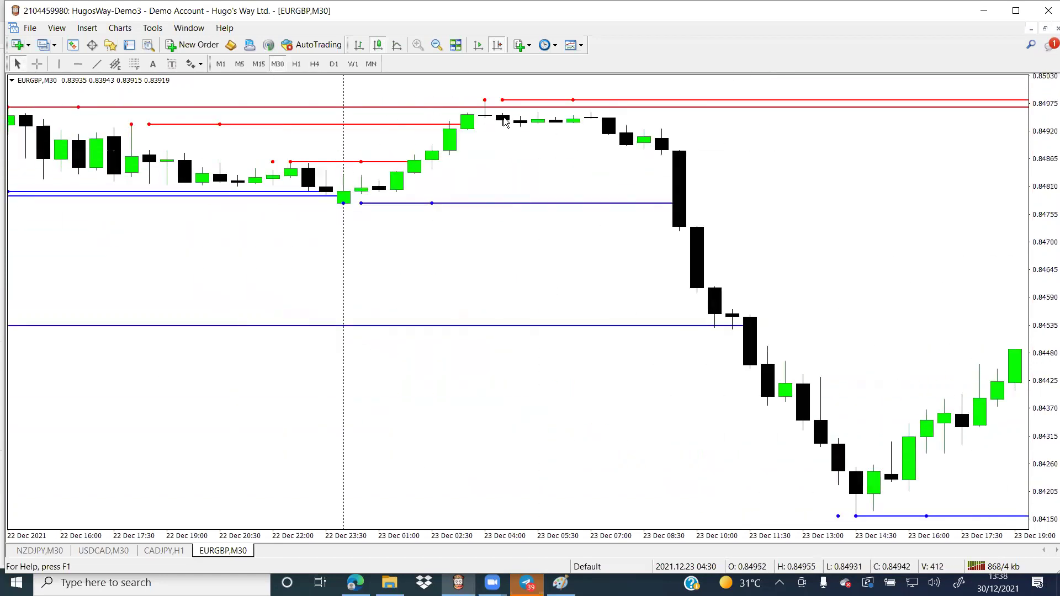
mouse_move(488, 114)
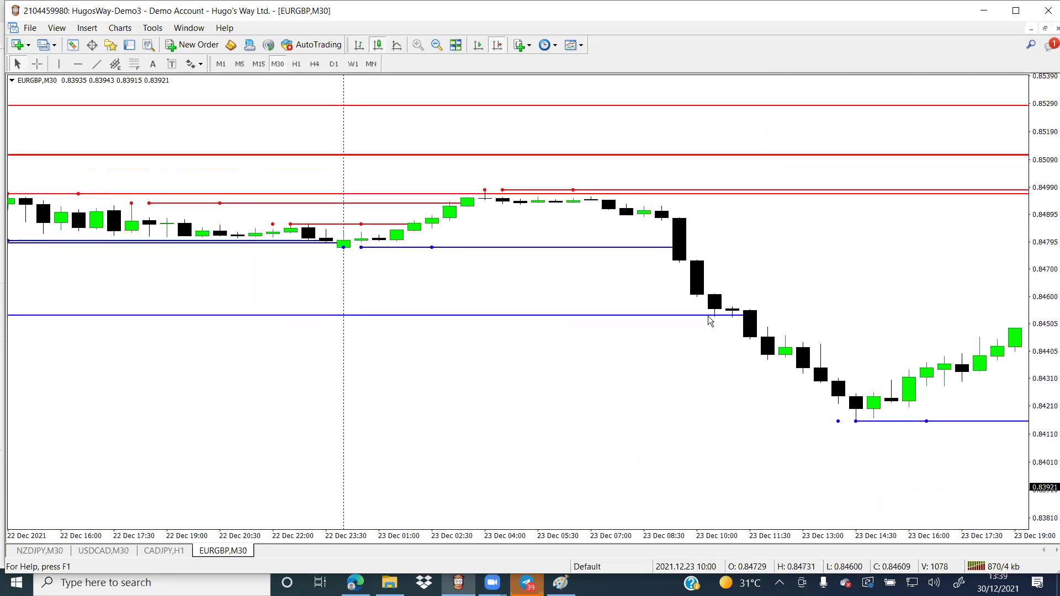
scroll(839, 416, down, 5)
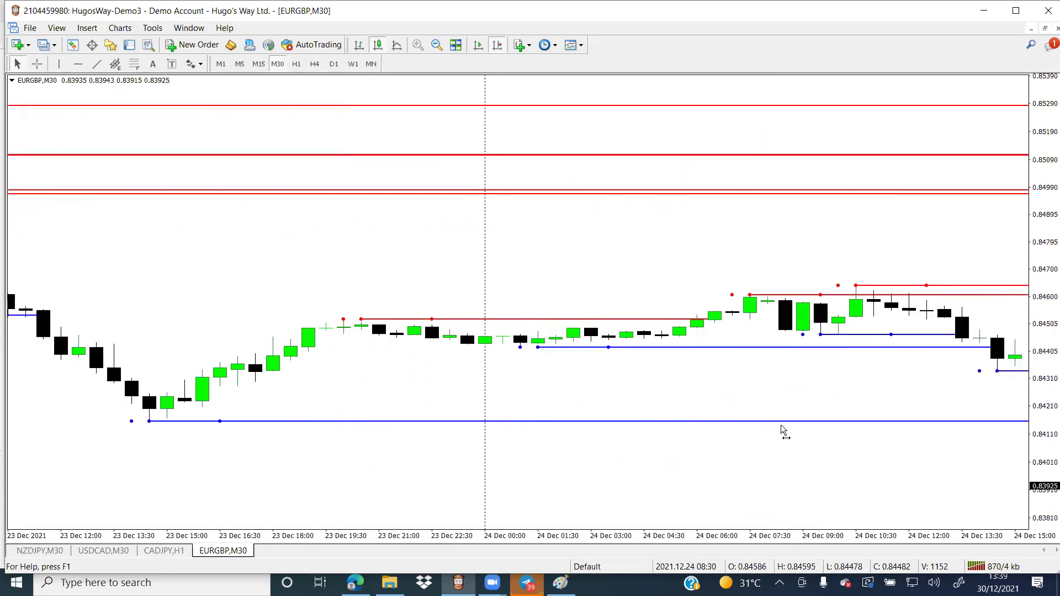
scroll(812, 428, down, 8)
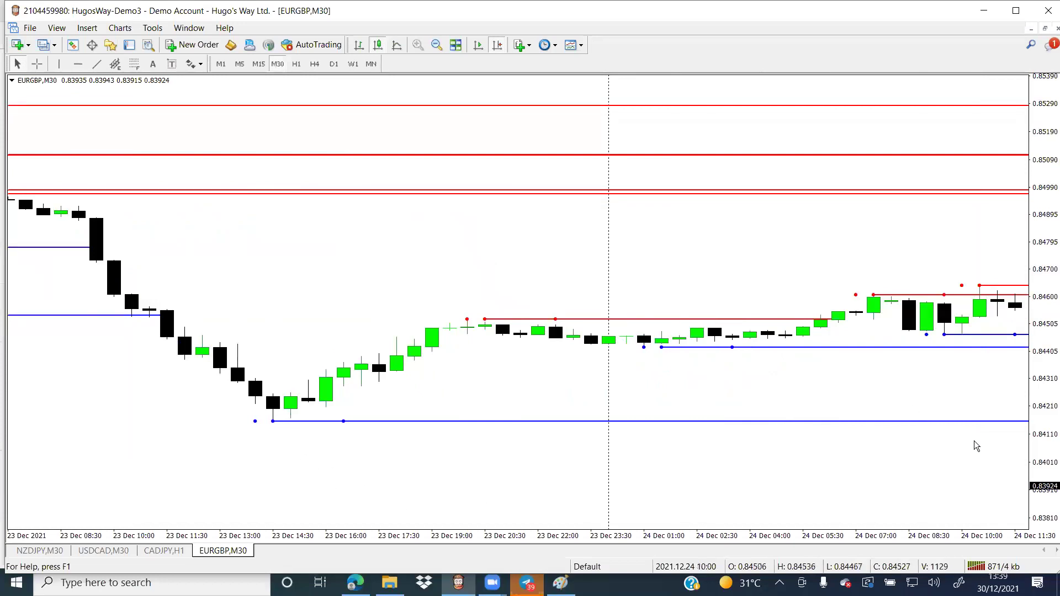
drag(1042, 459, 1046, 343)
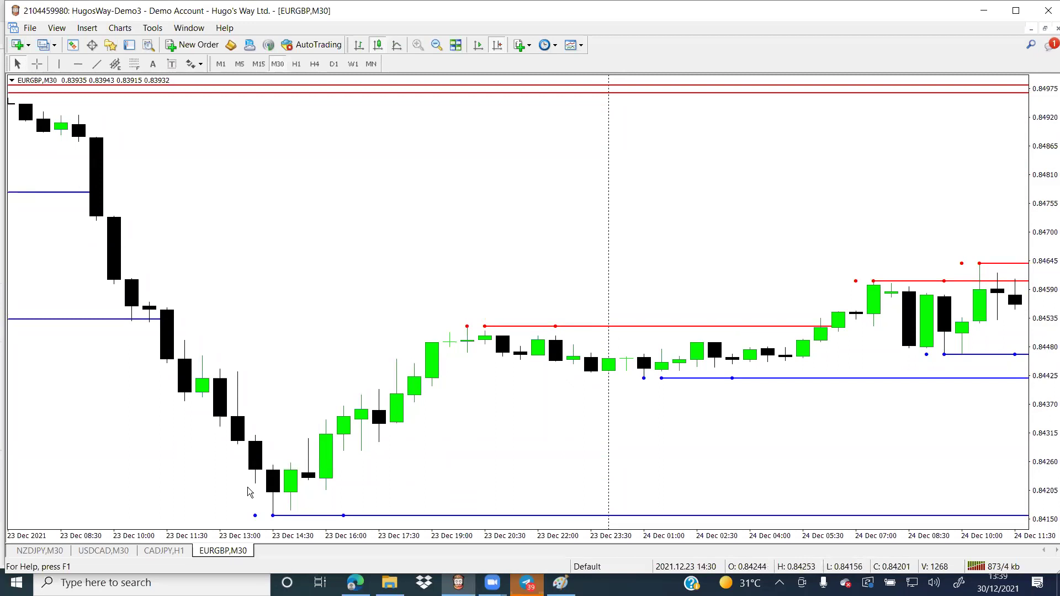
Step: Examine how price breaks the red and blue fractal levels during 24 December and into 27 December
drag(457, 453, 425, 456)
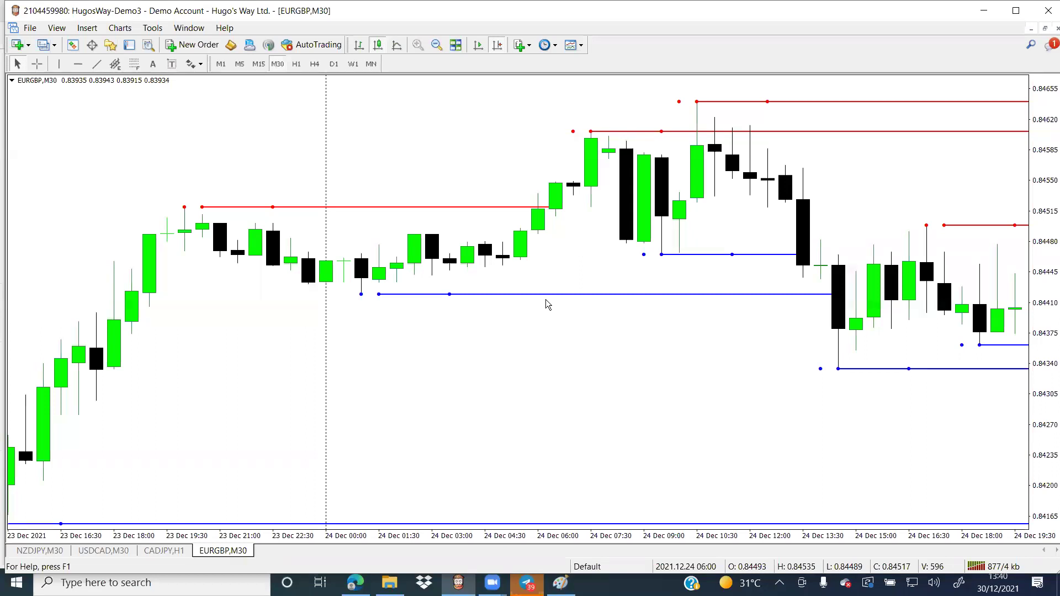
mouse_move(543, 215)
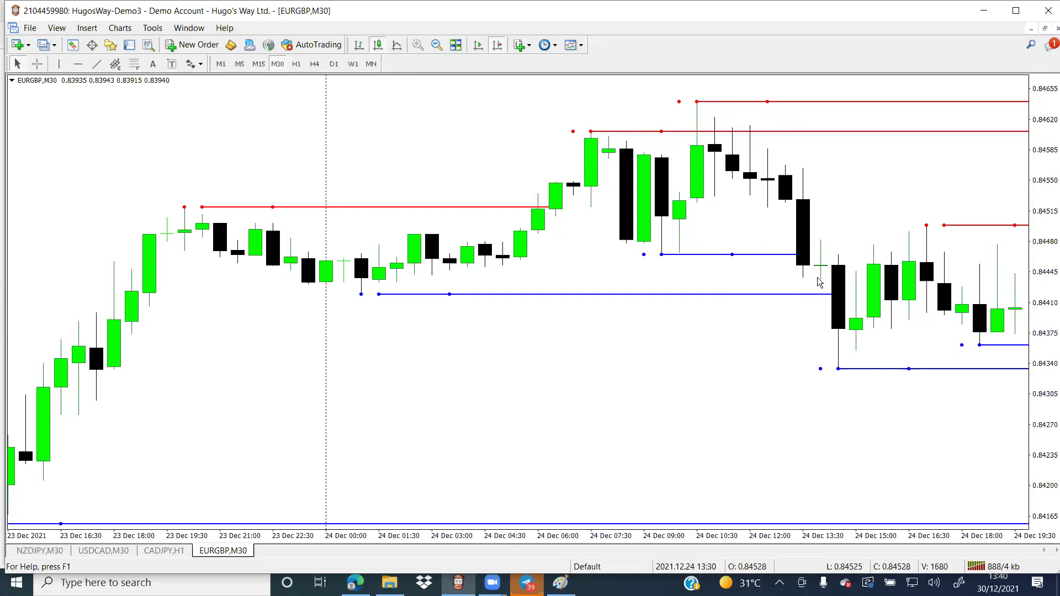
drag(789, 298, 728, 375)
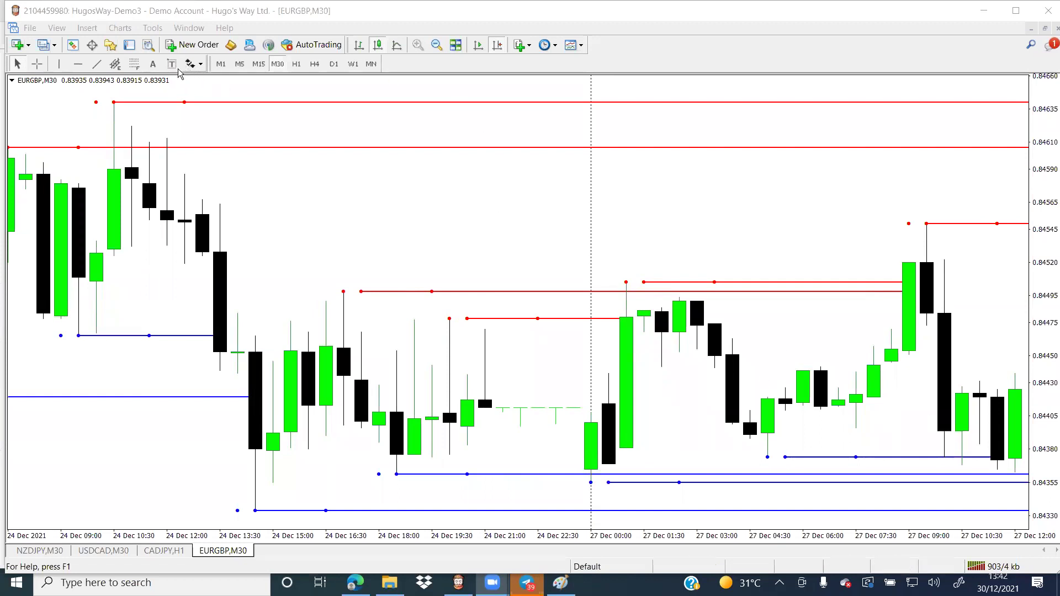
Step: Customize the Line Studies toolbar to include the Rectangle tool
right_click(203, 67)
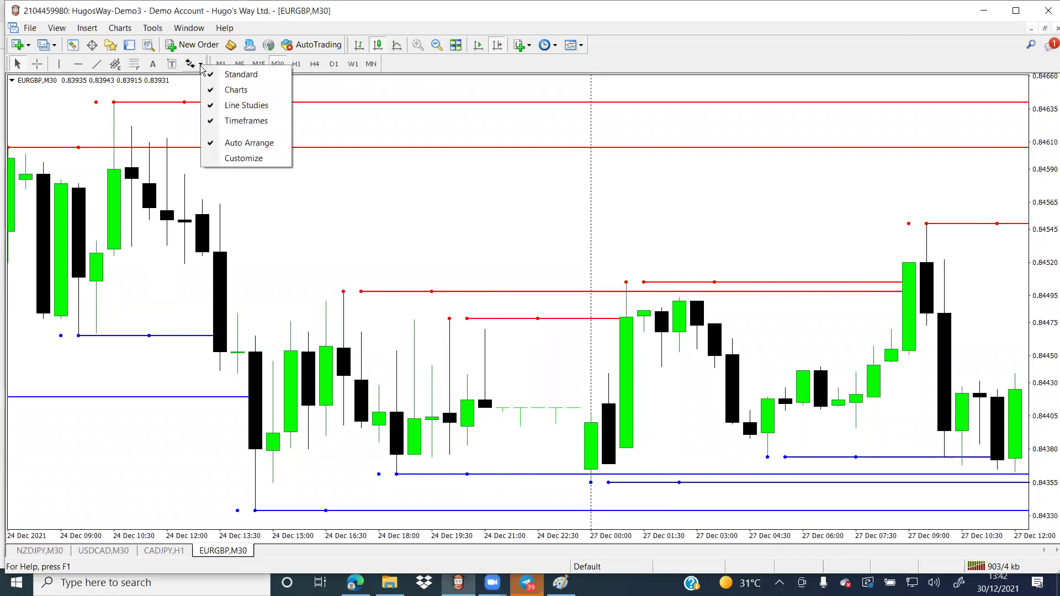
click(156, 117)
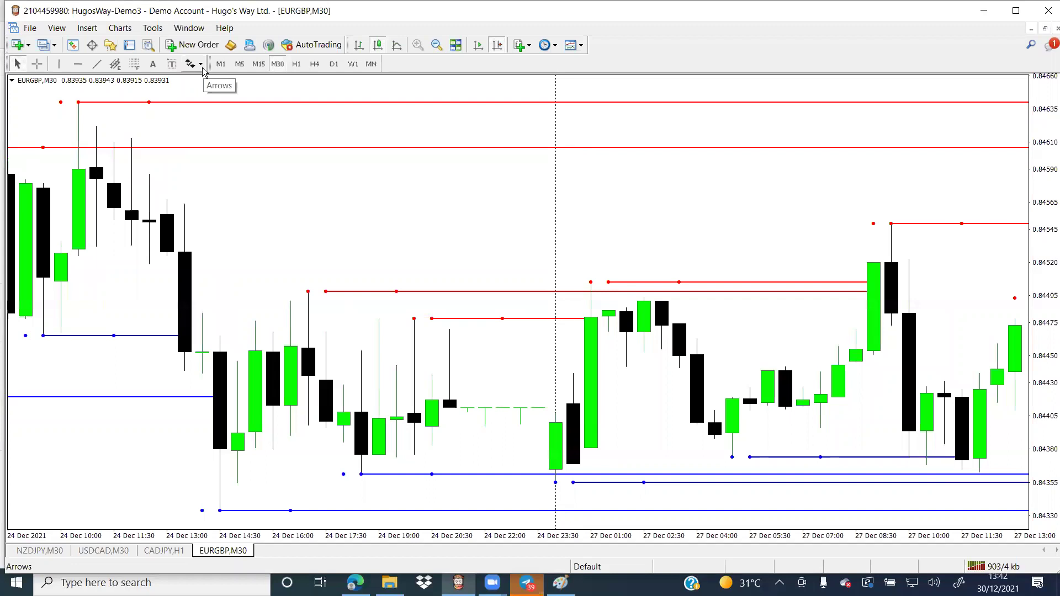
right_click(156, 65)
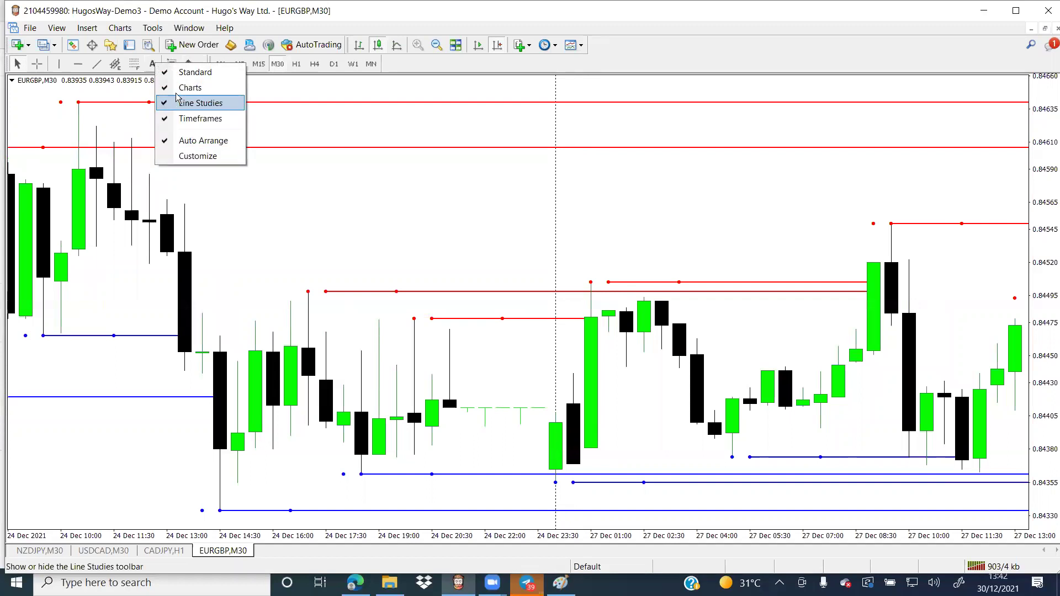
click(196, 157)
drag(467, 268, 468, 315)
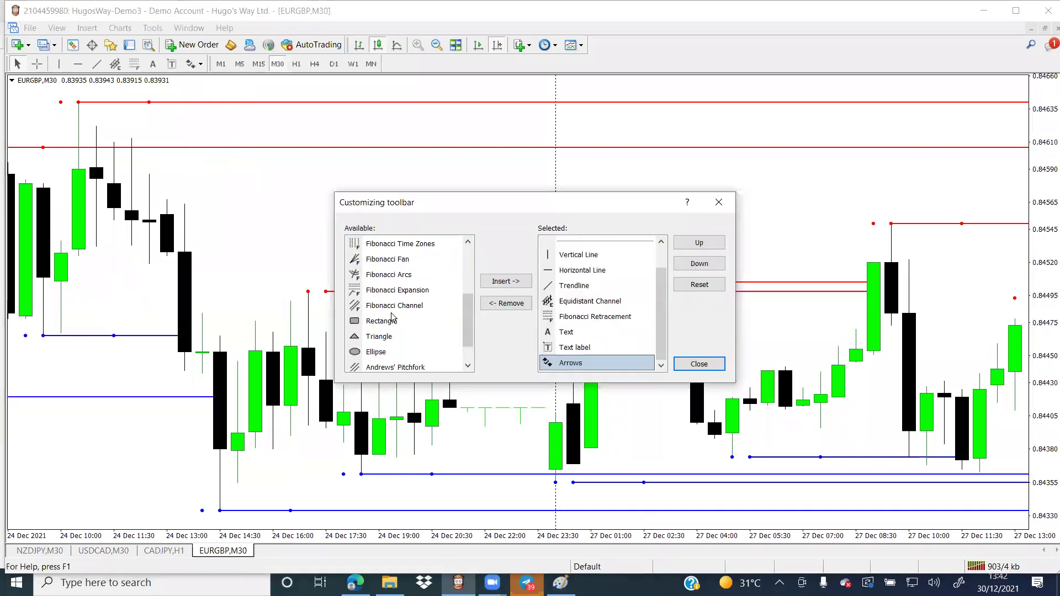
click(393, 320)
click(506, 281)
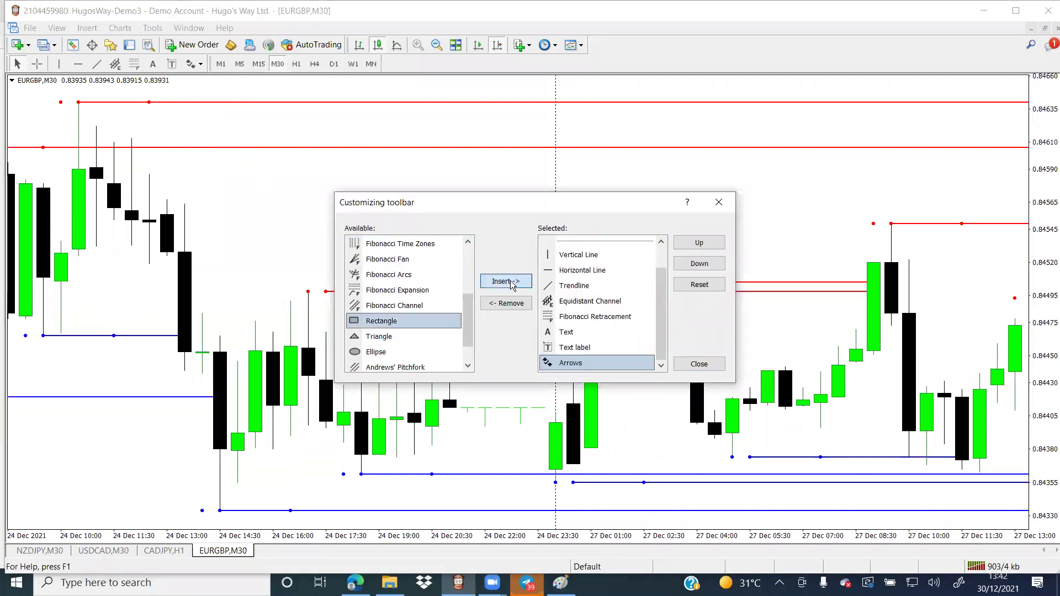
click(699, 364)
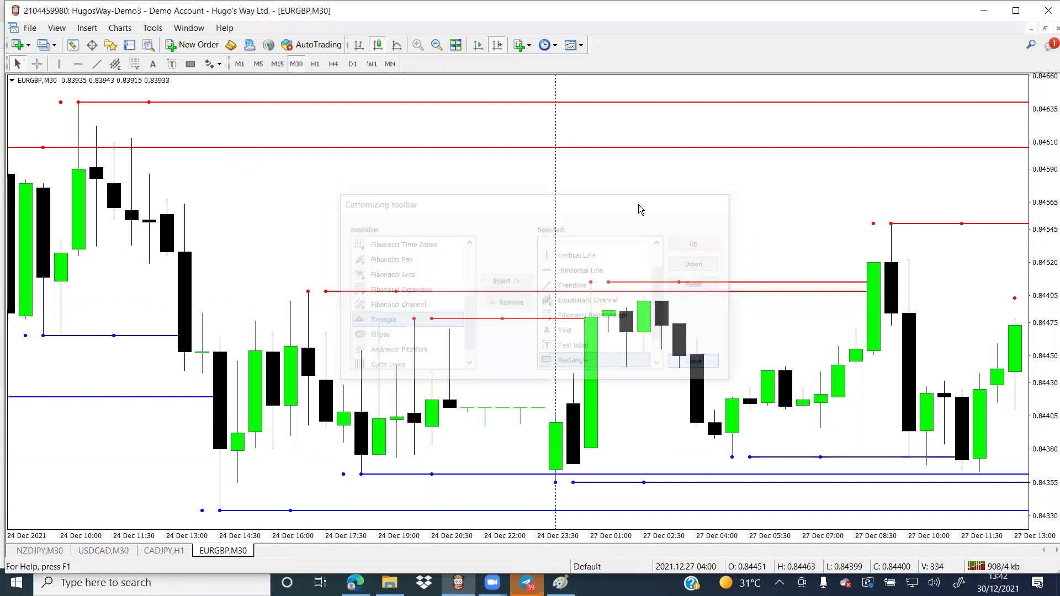
Step: Draw a rectangle over the red fractal levels from late 24 December to about 02:30 on 27 December and colour it cyan
click(188, 65)
mouse_move(417, 280)
mouse_down()
mouse_move(609, 291)
mouse_move(646, 324)
mouse_up()
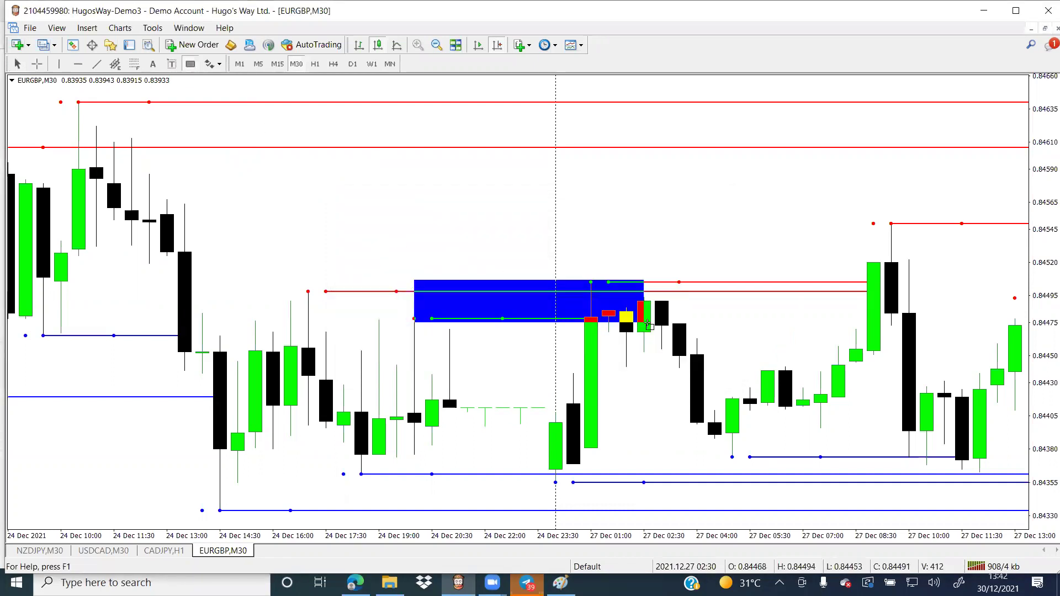
right_click(414, 283)
click(439, 287)
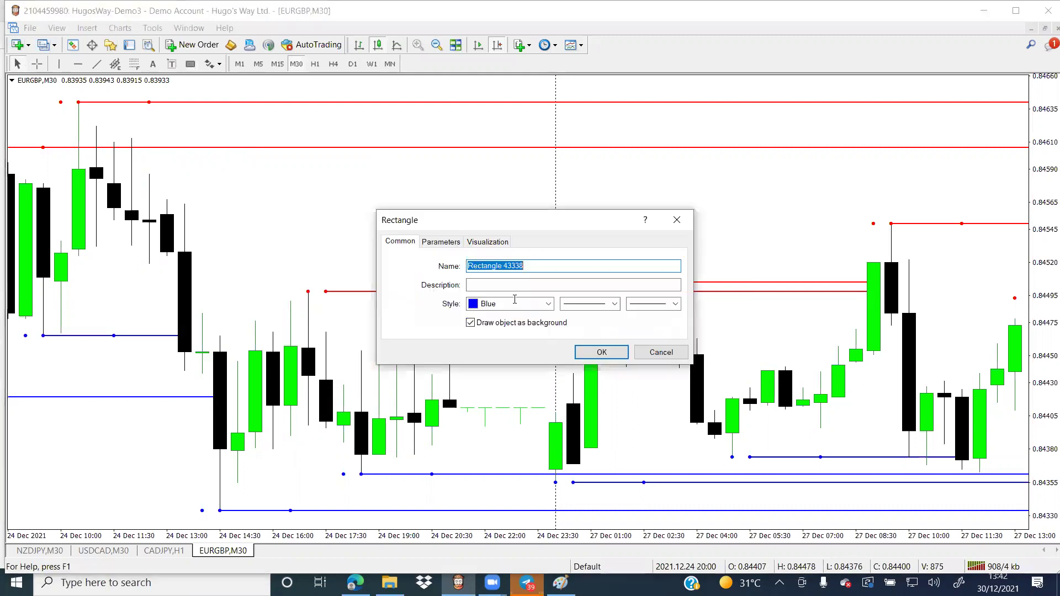
click(550, 304)
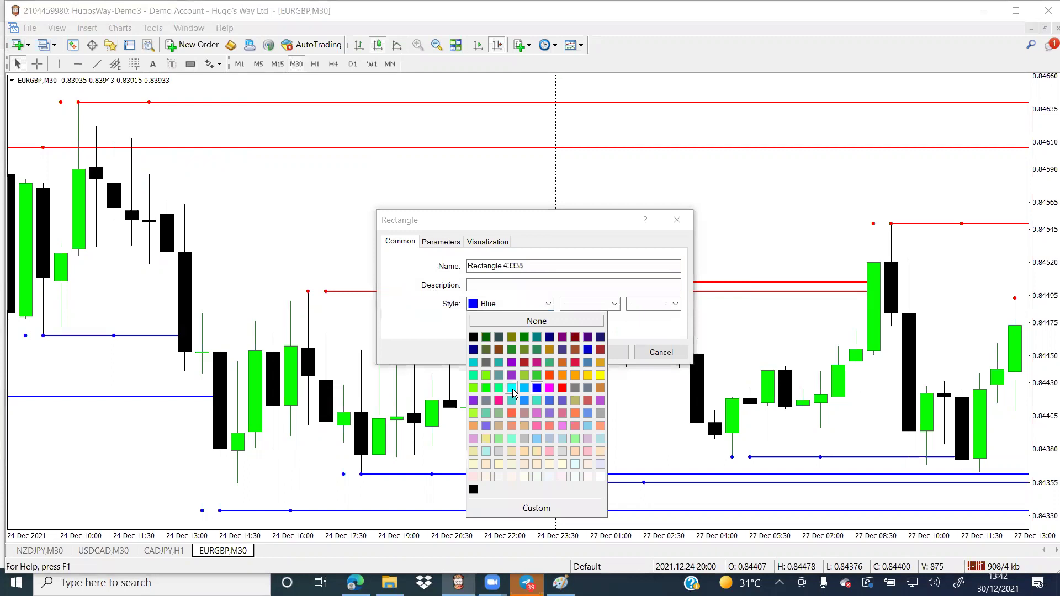
click(579, 403)
click(595, 353)
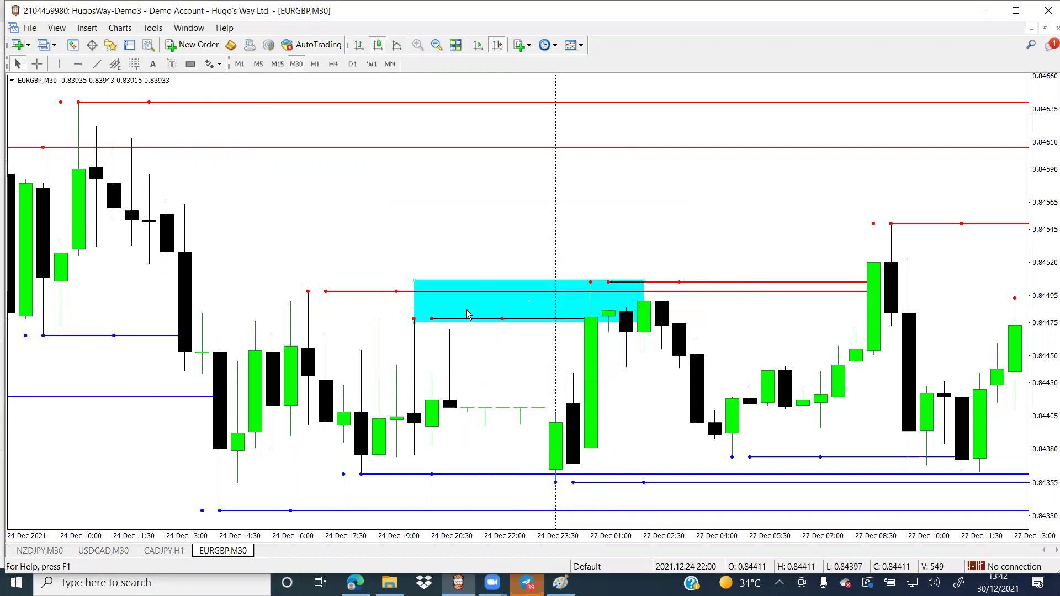
Step: Duplicate the cyan rectangle down onto the blue fractal levels around the start of 27 December
ctrl+drag(529, 308, 532, 495)
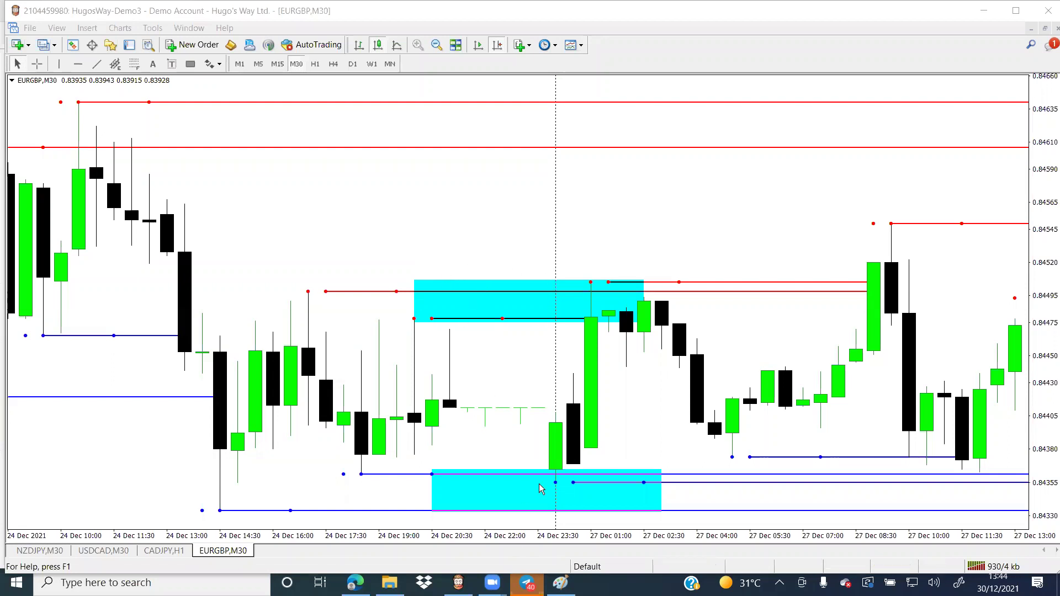
scroll(591, 433, down, 5)
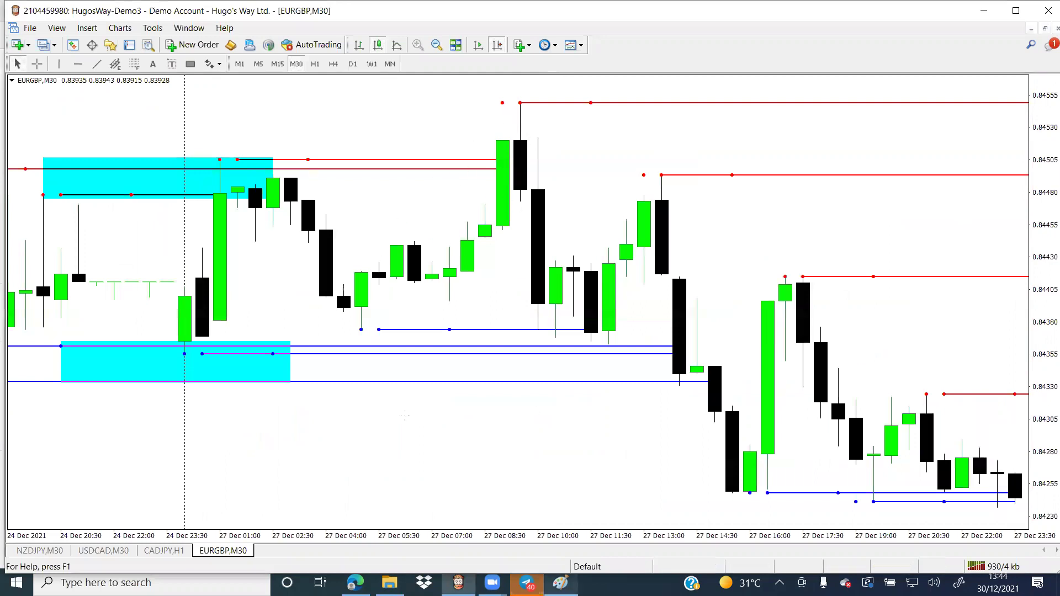
Step: Switch to Paint and undo the PCheq and Cliq level sketches back to the earlier zigzag drawing headed "Cliqs" and "Pchq"
key(alt+Tab)
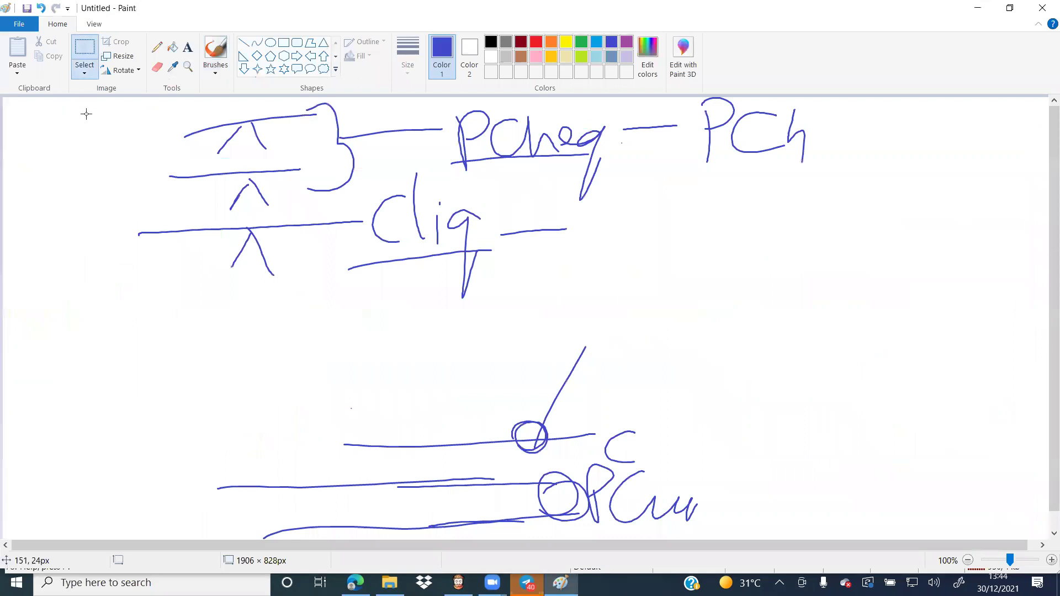
key(ctrl+a)
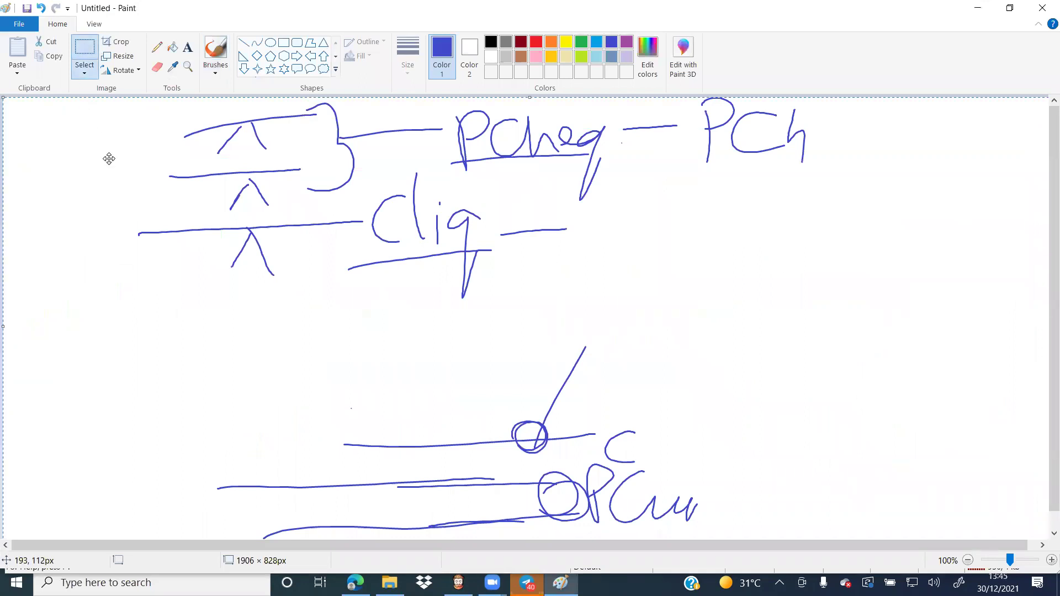
key(ctrl+z)
key(ctrl+z)
key(ctrl+z)
key(ctrl+z)
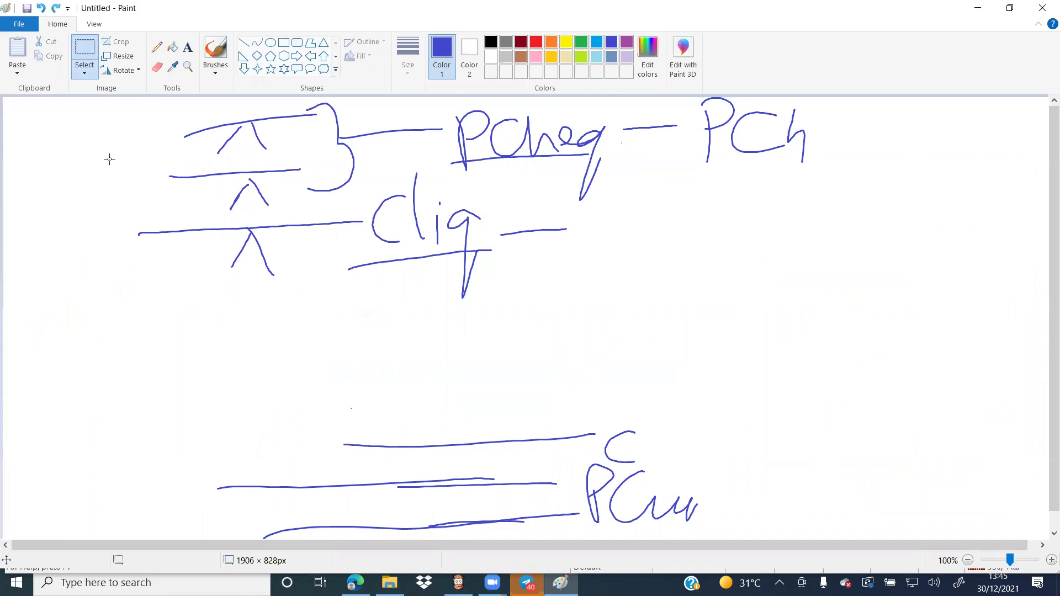
key(ctrl+z)
key(ctrl+z)
key(ctrl+z)
key(ctrl+z)
key(ctrl+z)
key(ctrl+z)
key(ctrl+z)
key(ctrl+z)
key(ctrl+z)
key(ctrl+z)
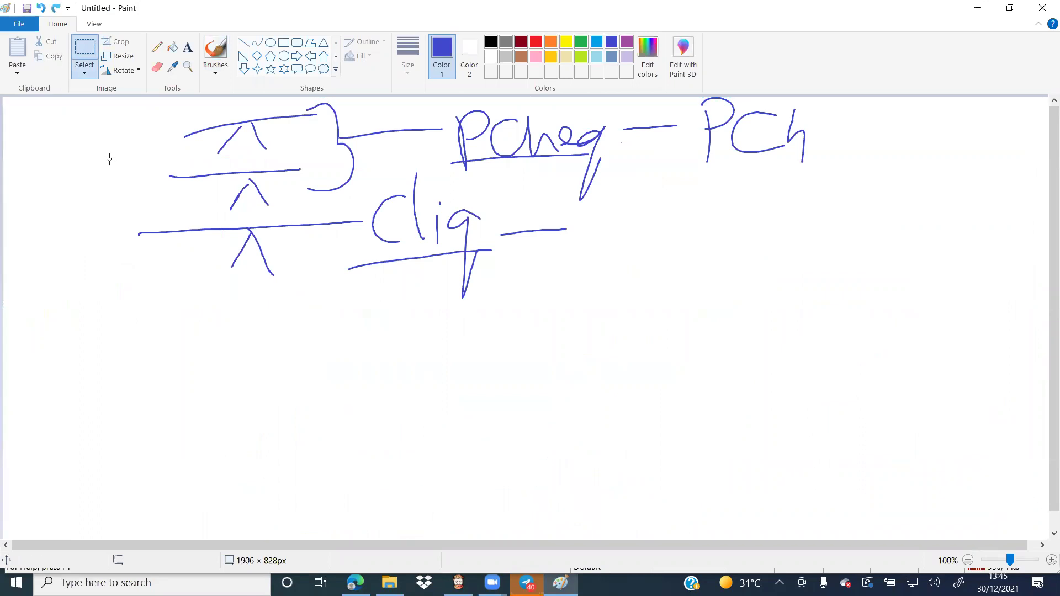
key(ctrl+z)
key(ctrl+z)
key(ctrl+z)
key(ctrl+z)
key(ctrl+z)
key(ctrl+z)
key(ctrl+z)
key(ctrl+z)
key(ctrl+z)
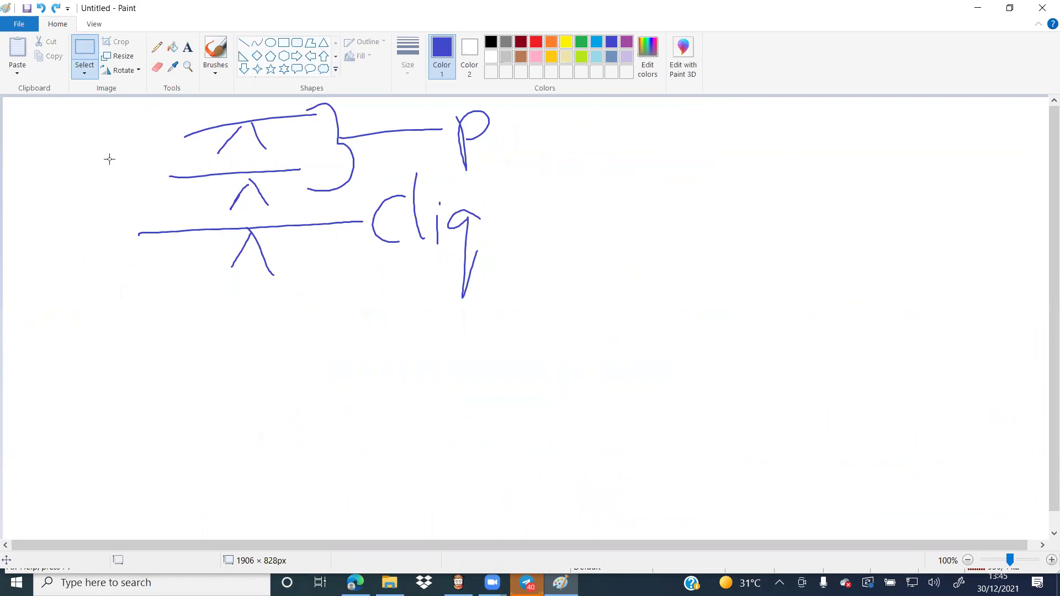
key(ctrl+z)
key(ctrl+z)
key(ctrl+z)
key(ctrl+z)
key(ctrl+z)
key(ctrl+z)
key(ctrl+z)
key(ctrl+z)
key(ctrl+z)
key(ctrl+z)
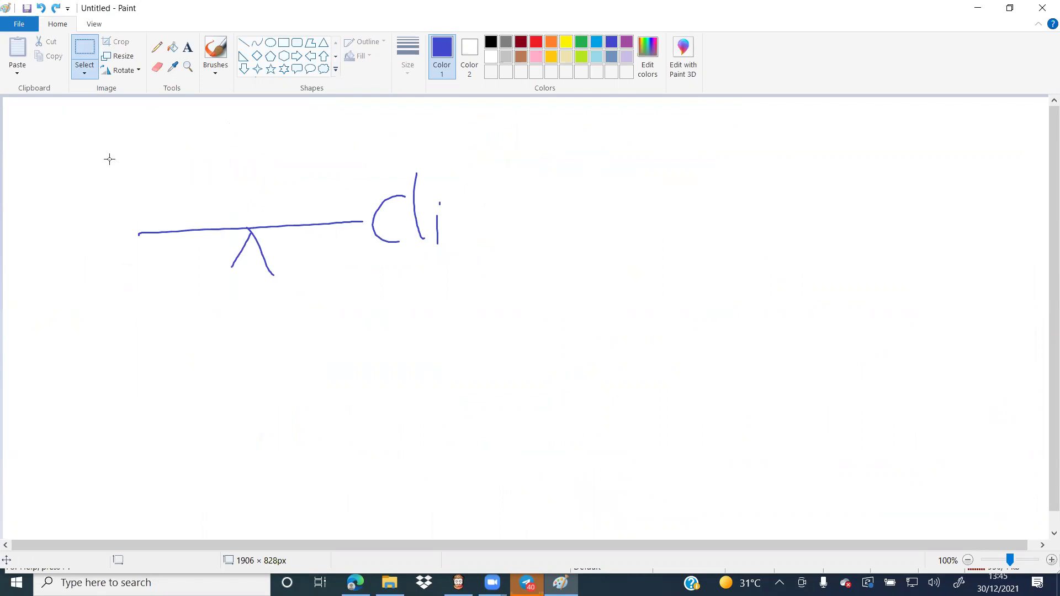
key(ctrl+z)
key(ctrl+z)
key(ctrl+z)
key(ctrl+z)
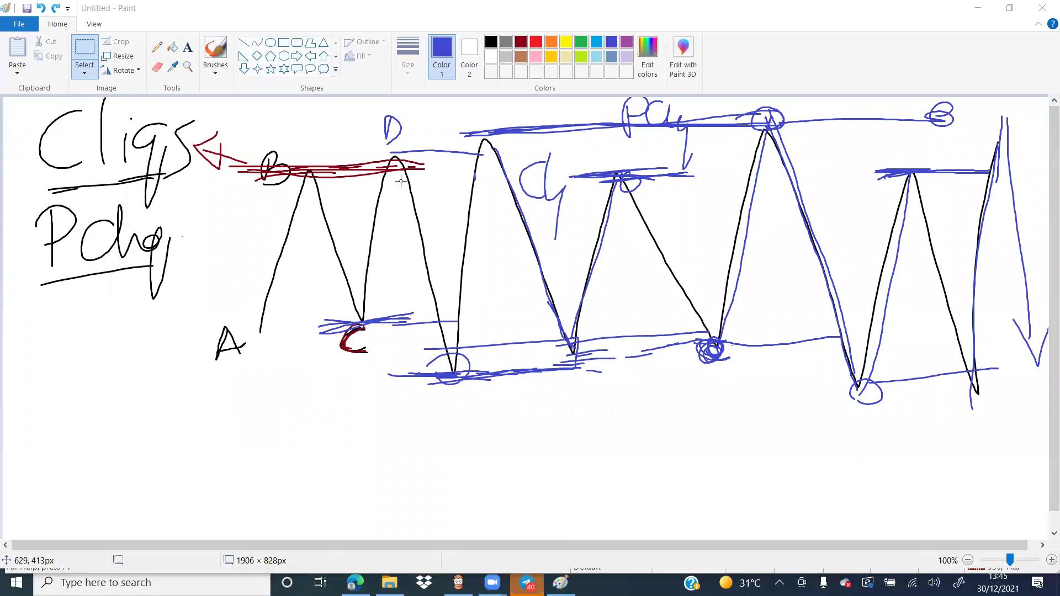
drag(381, 156, 397, 147)
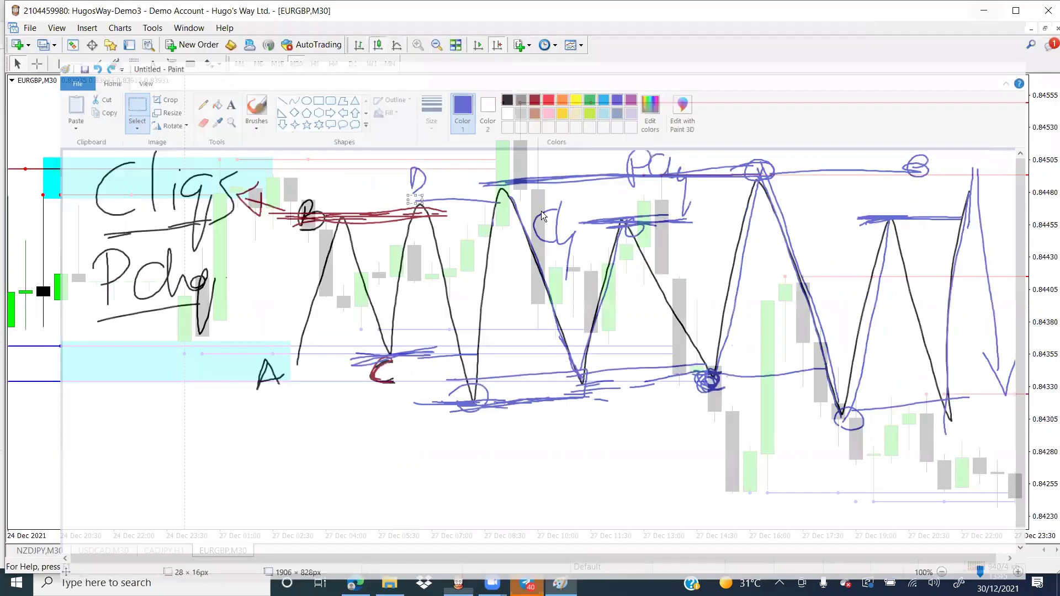
Step: Return to the EURGBP M30 chart in MetaTrader and examine the cyan zones and the 24 December candles before them
click(1010, 8)
mouse_move(253, 322)
mouse_down()
mouse_move(786, 323)
mouse_move(367, 319)
mouse_up()
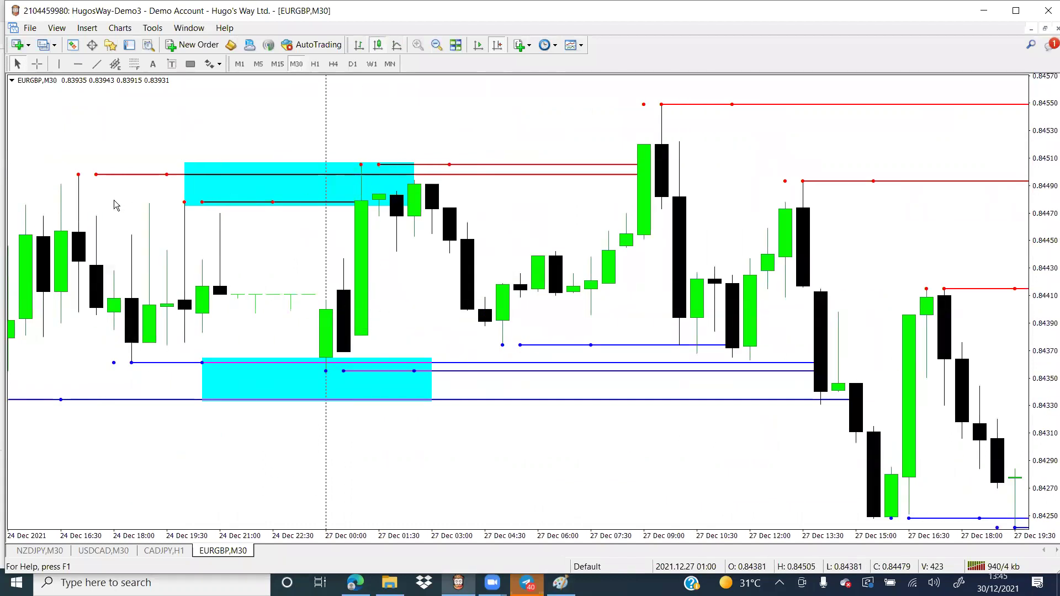
scroll(117, 201, up, 3)
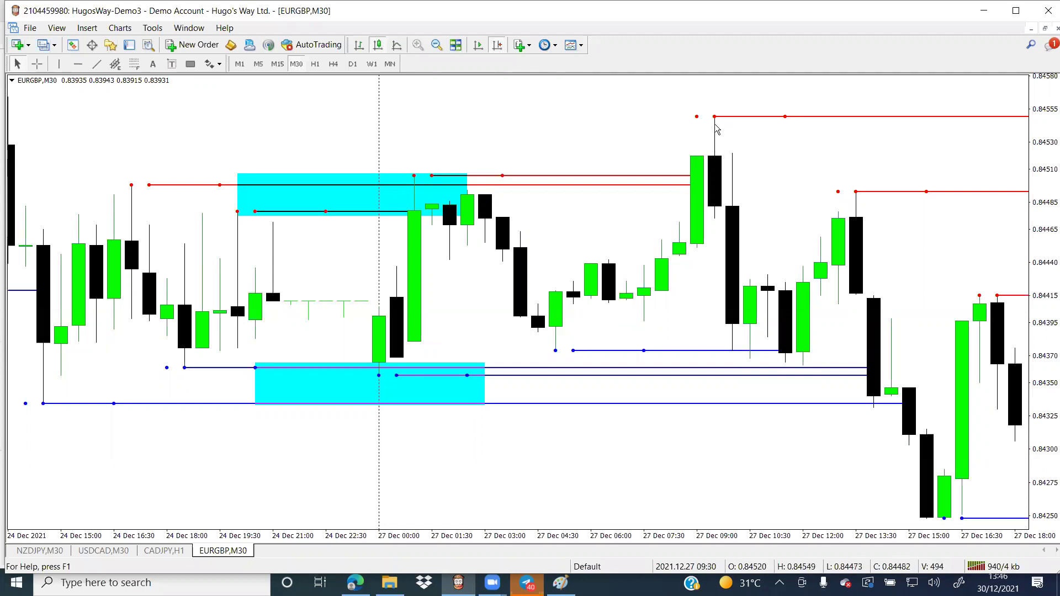
Step: Draw a temporary trendline from the 27 December 09:00 high down to the 11:30 low, and delete it
click(96, 63)
mouse_move(704, 123)
mouse_down()
mouse_move(781, 287)
mouse_move(804, 359)
mouse_move(793, 360)
mouse_up()
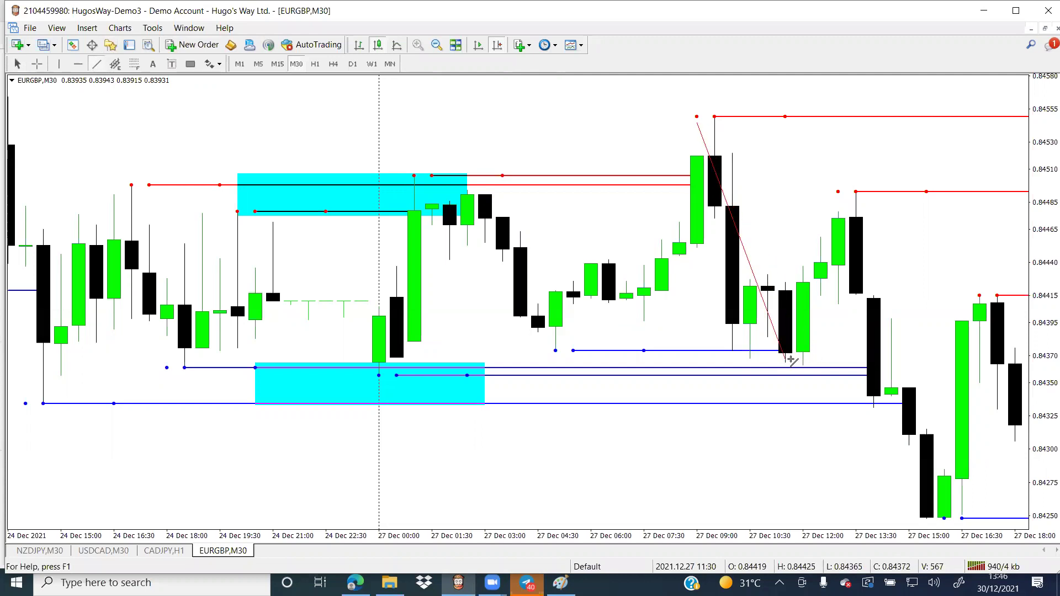
drag(792, 359, 793, 362)
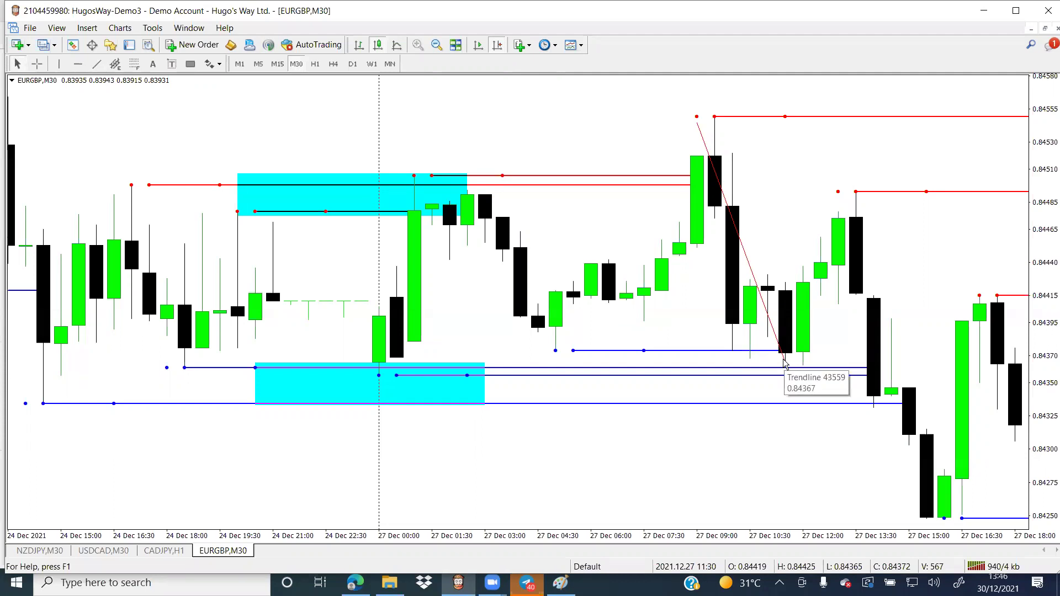
double_click(784, 361)
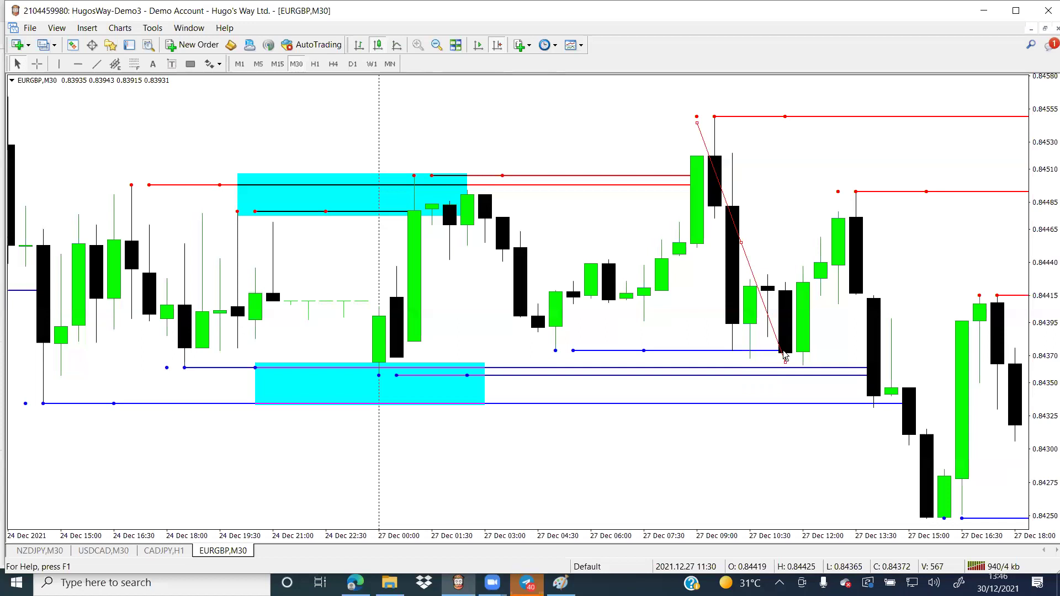
key(Delete)
Step: Draw a rectangle over the red fractal highs from about 08:30 to 14:30 on 27 December, and delete it
scroll(784, 357, down, 6)
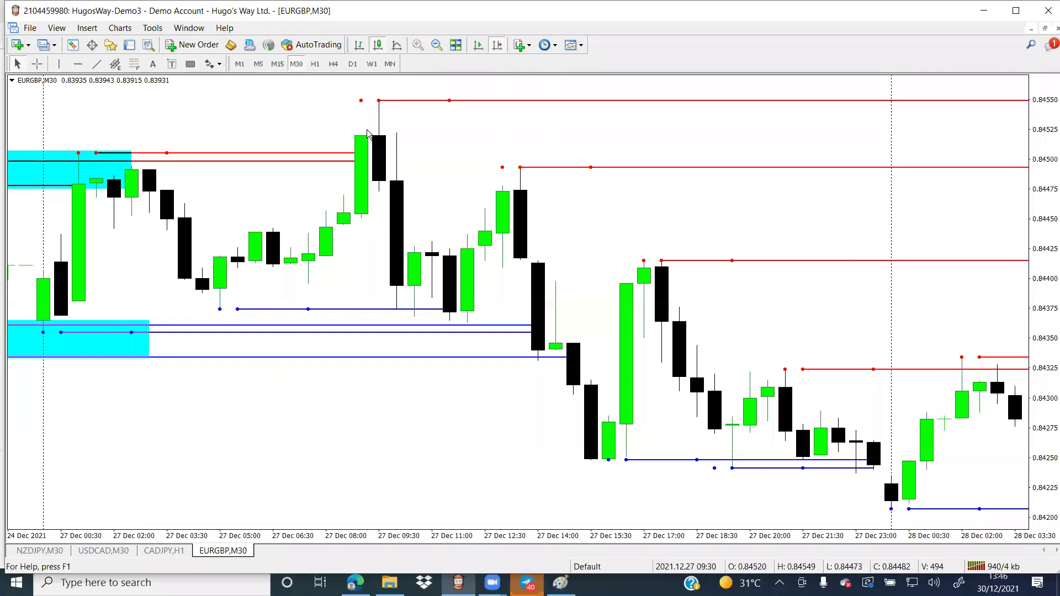
click(190, 64)
drag(338, 98, 562, 215)
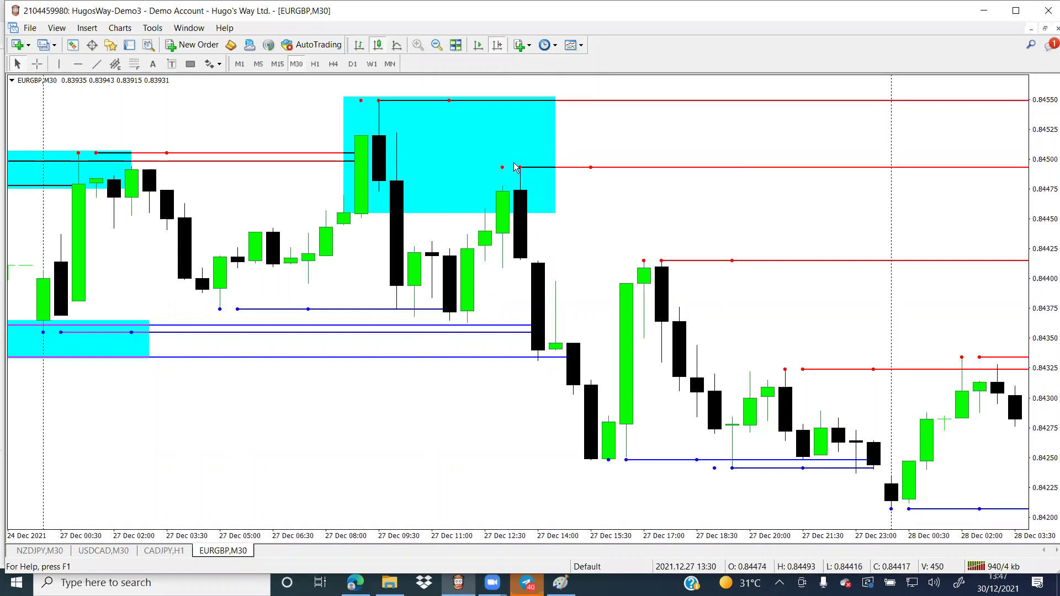
double_click(554, 213)
key(Delete)
Step: Draw a temporary trendline from about 10:30 on 29 December up to the 13:30 fractal high, and delete it
drag(607, 386, 246, 367)
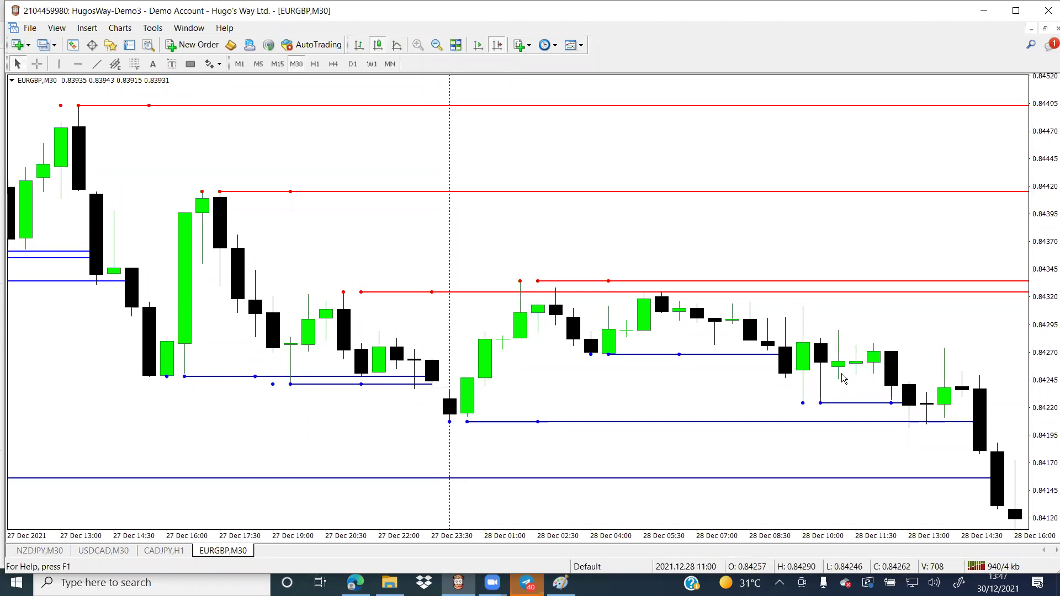
scroll(852, 425, down, 15)
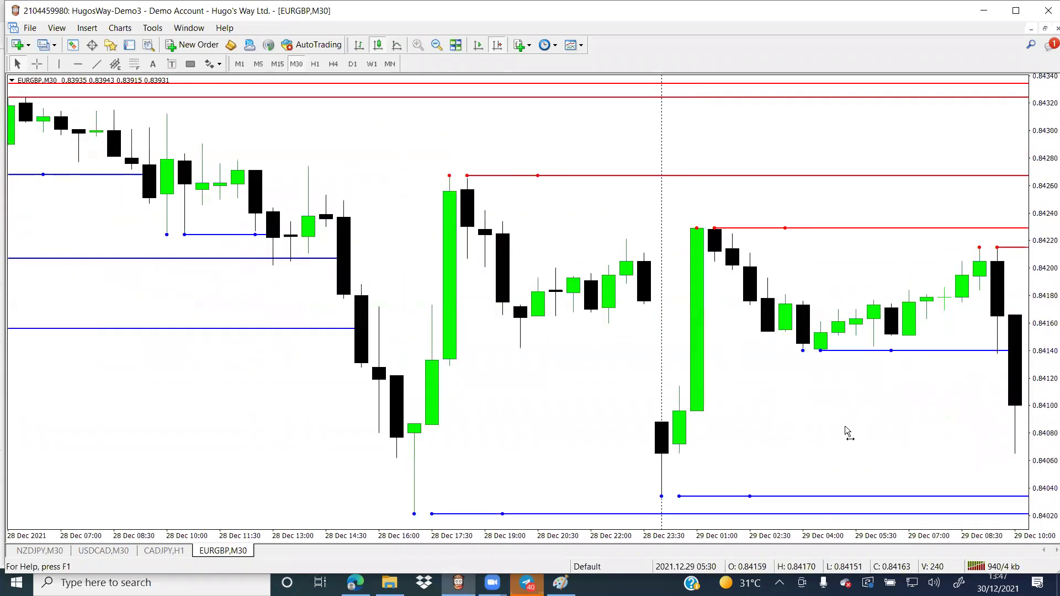
scroll(824, 423, down, 6)
scroll(818, 419, up, 5)
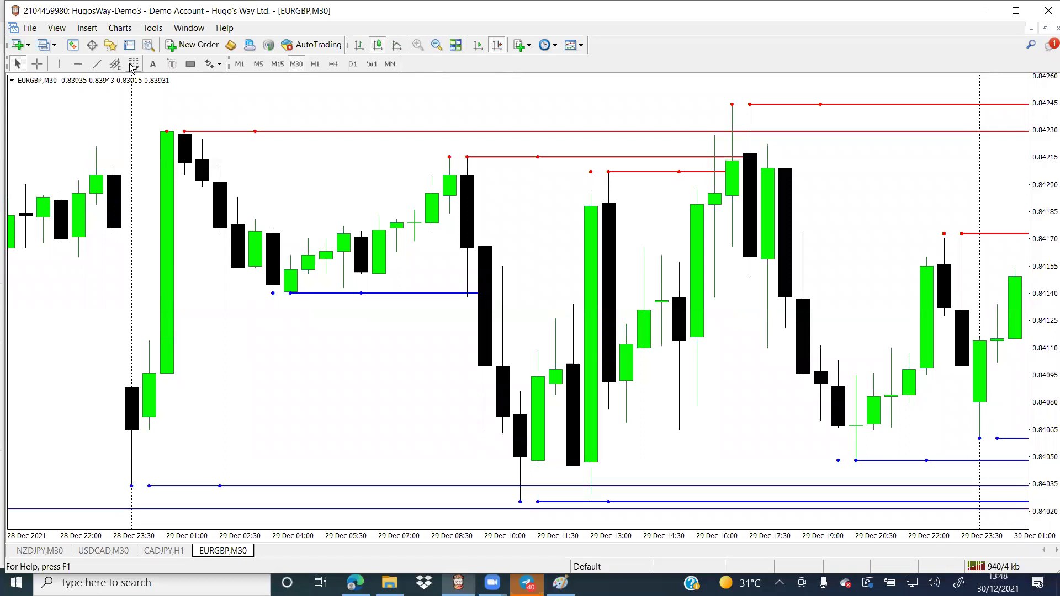
click(99, 63)
mouse_move(503, 483)
mouse_down()
mouse_move(591, 172)
mouse_move(608, 174)
mouse_up()
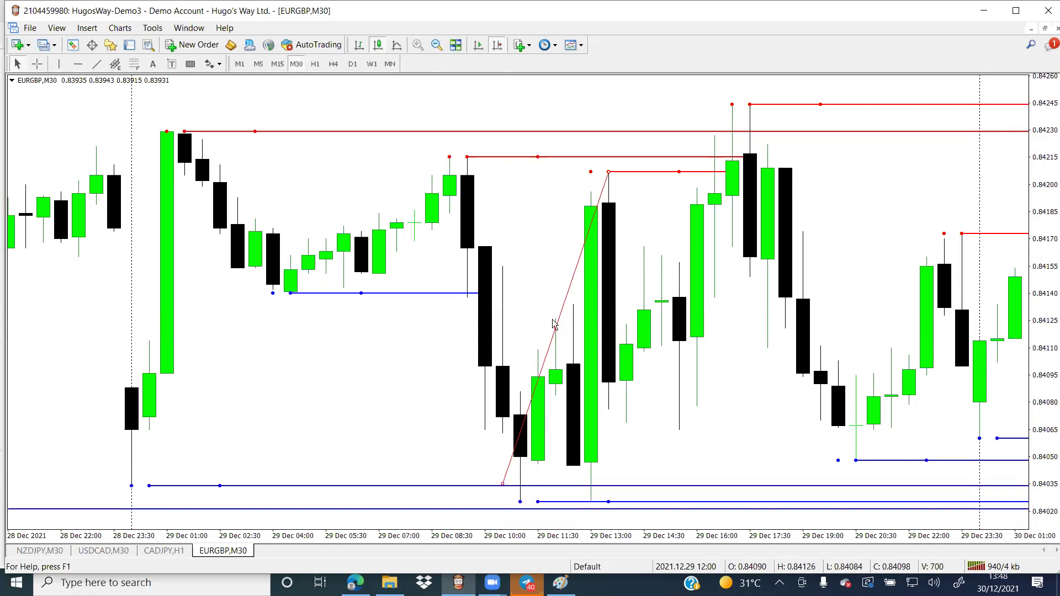
key(Delete)
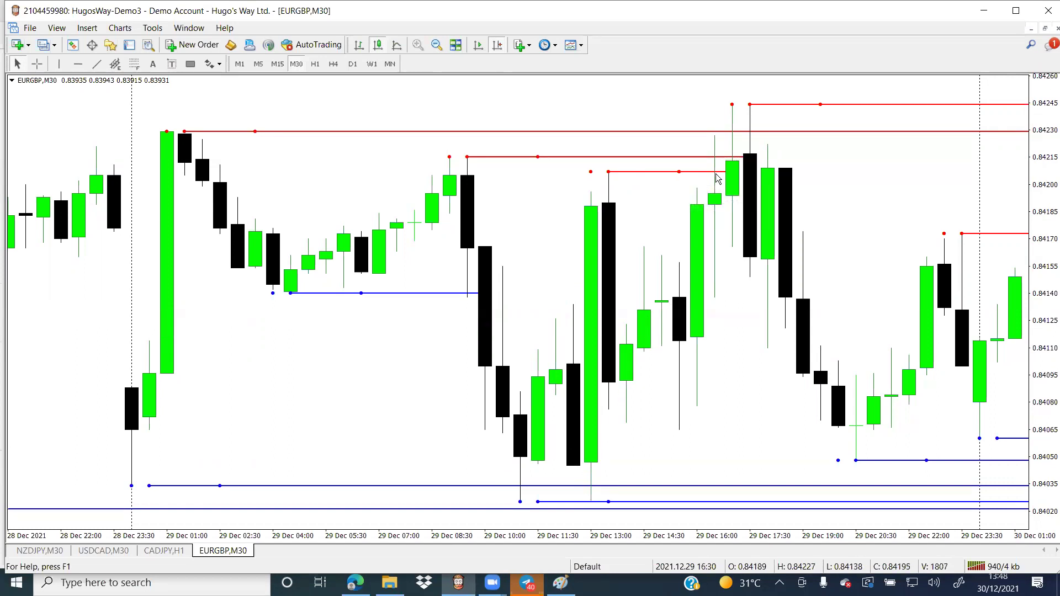
Step: Examine price against the red and blue fractal levels through 29 and 30 December, and back to the zones around 27 December
mouse_move(717, 178)
mouse_move(782, 301)
scroll(818, 440, down, 10)
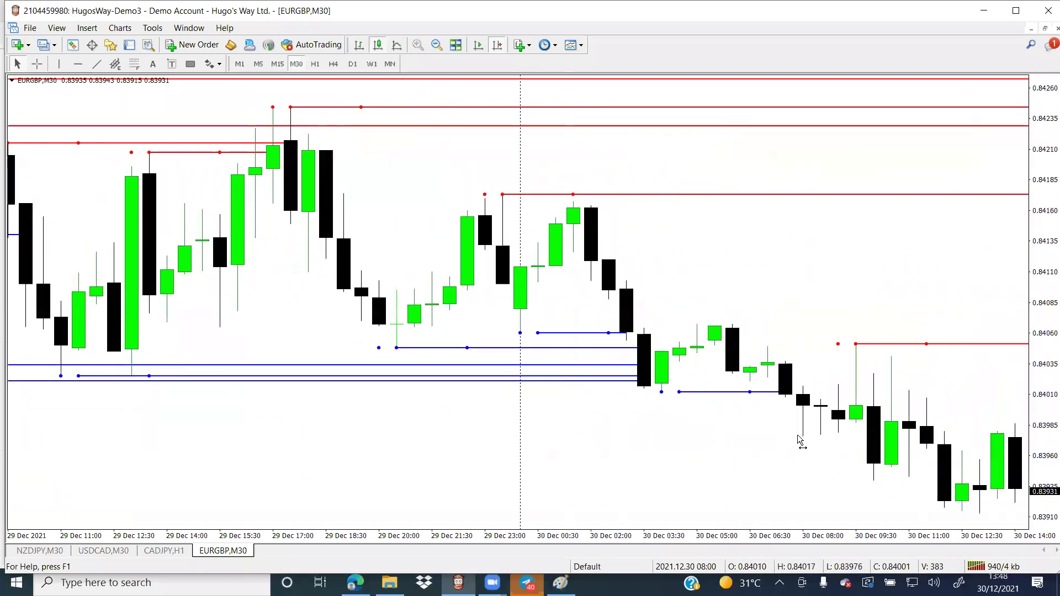
scroll(787, 428, down, 2)
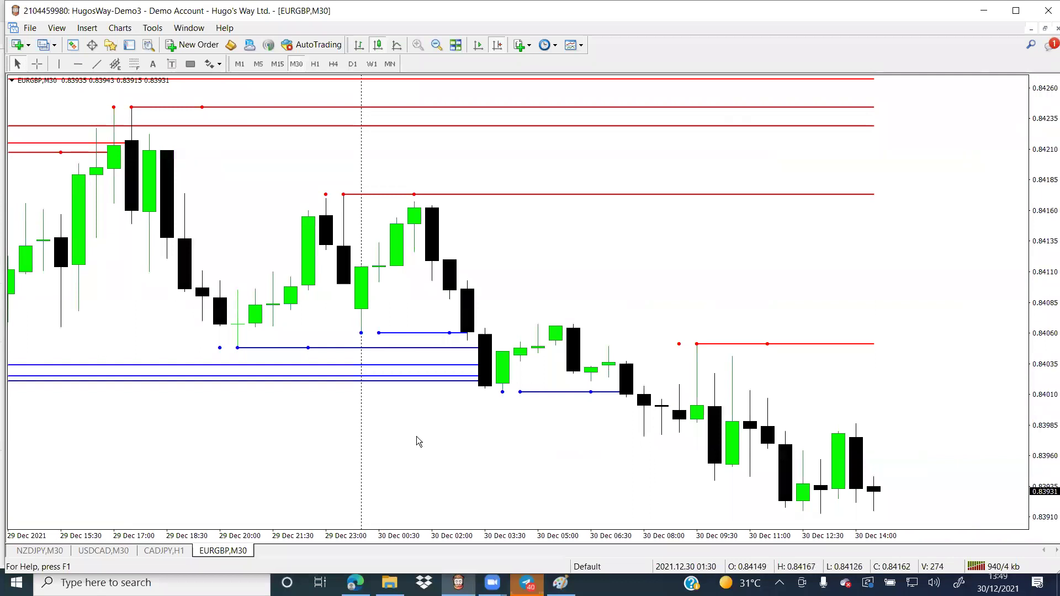
scroll(414, 431, up, 10)
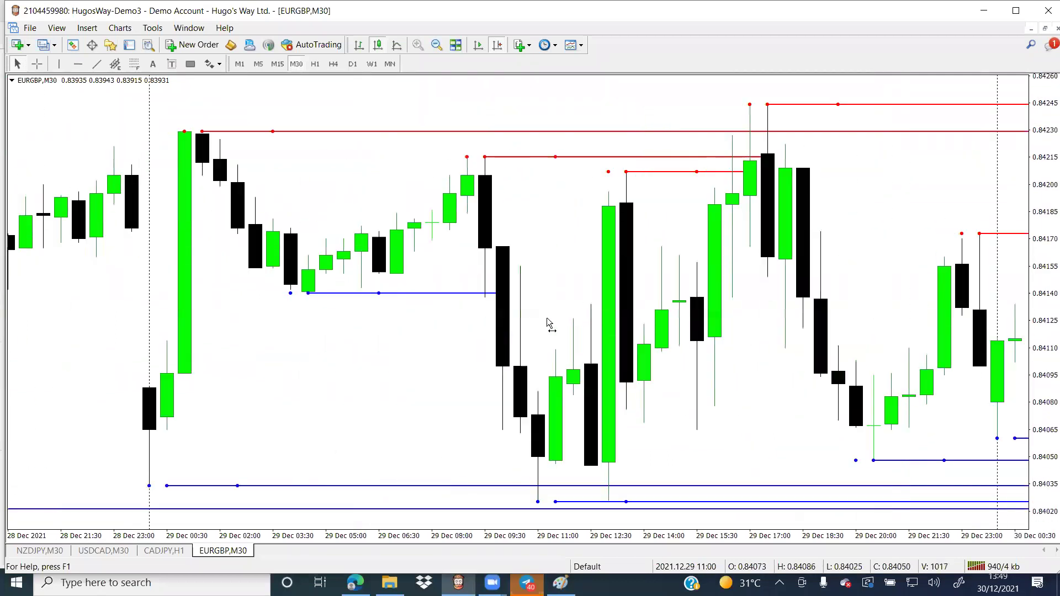
scroll(337, 323, up, 15)
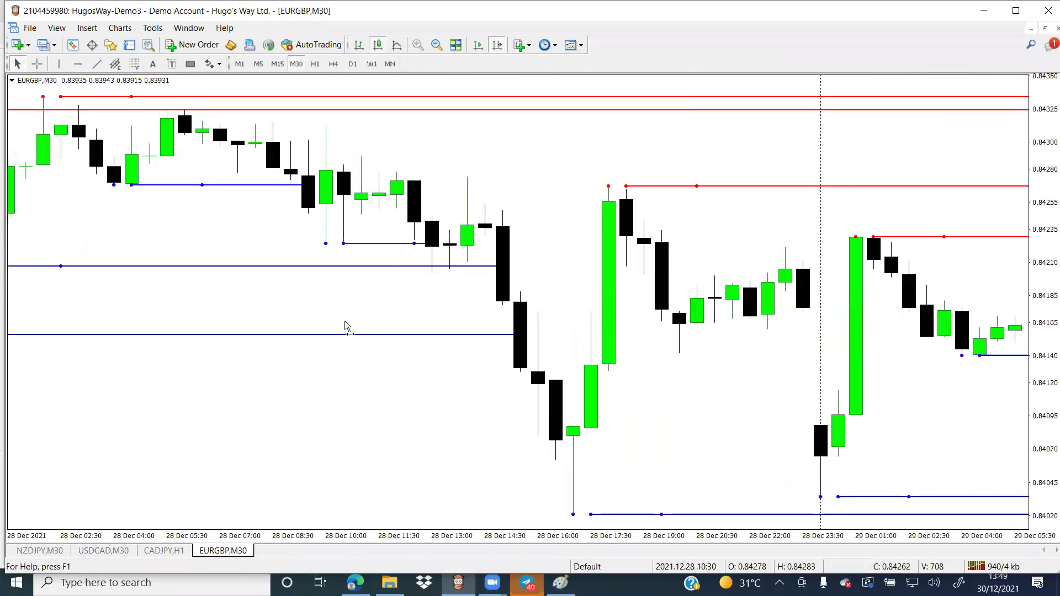
scroll(375, 327, up, 8)
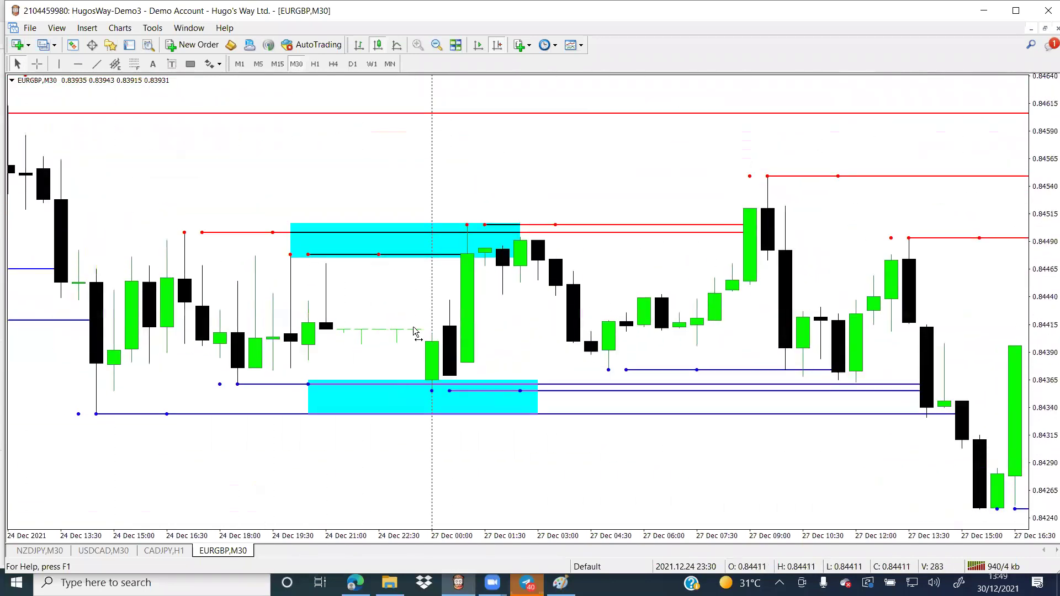
scroll(409, 333, down, 6)
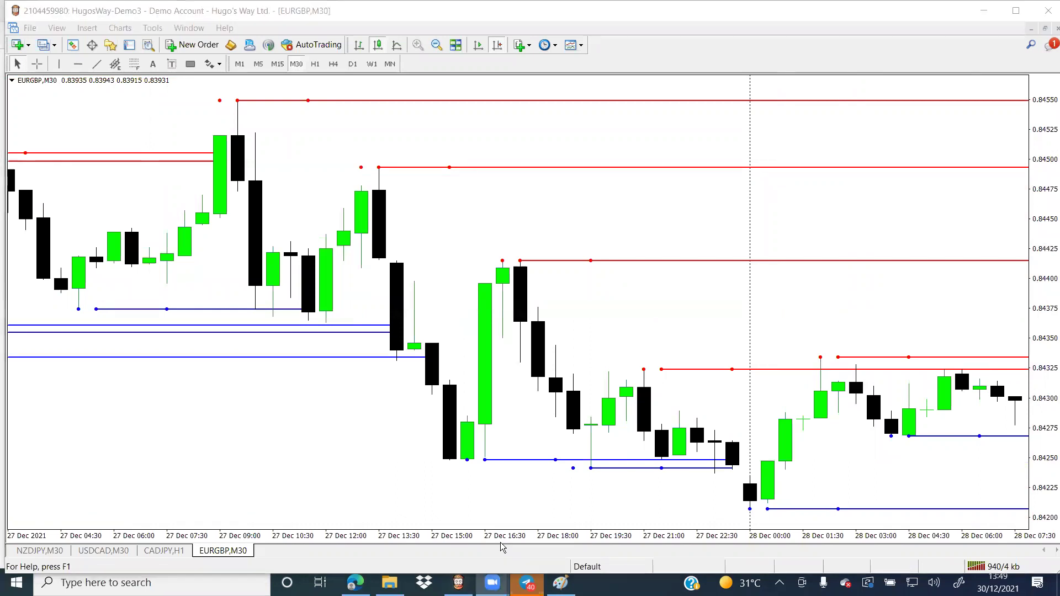
click(803, 396)
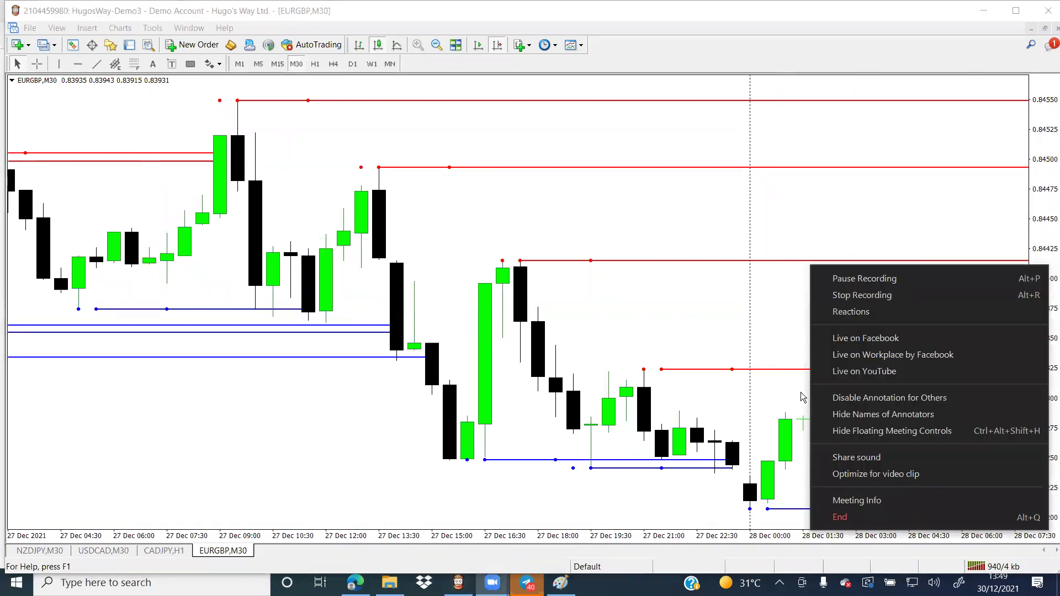
click(482, 538)
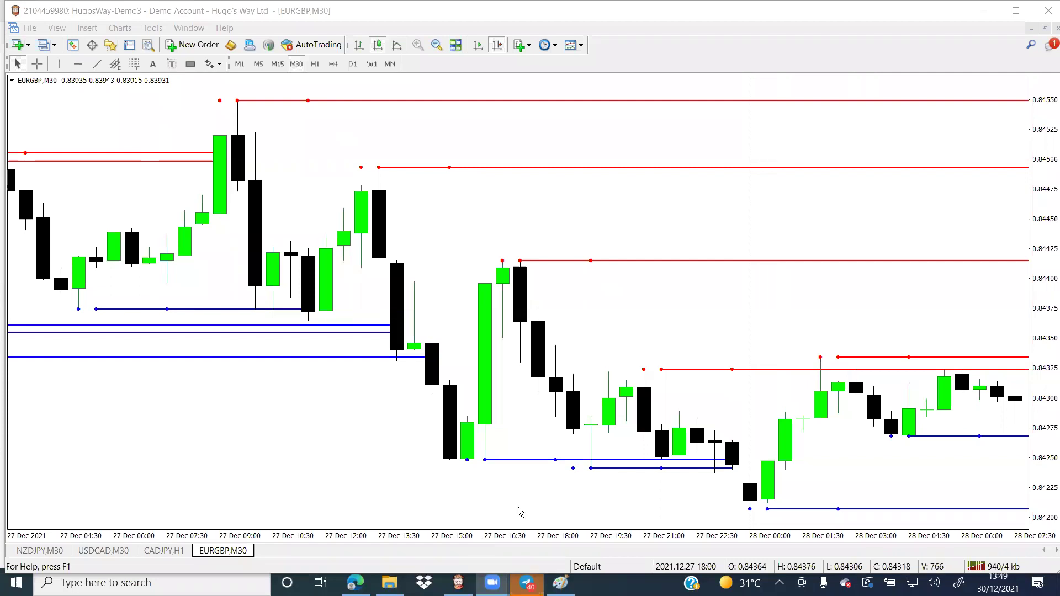
Step: Show the Market Watch symbol list and load GBPJPY onto the current M30 chart
click(78, 48)
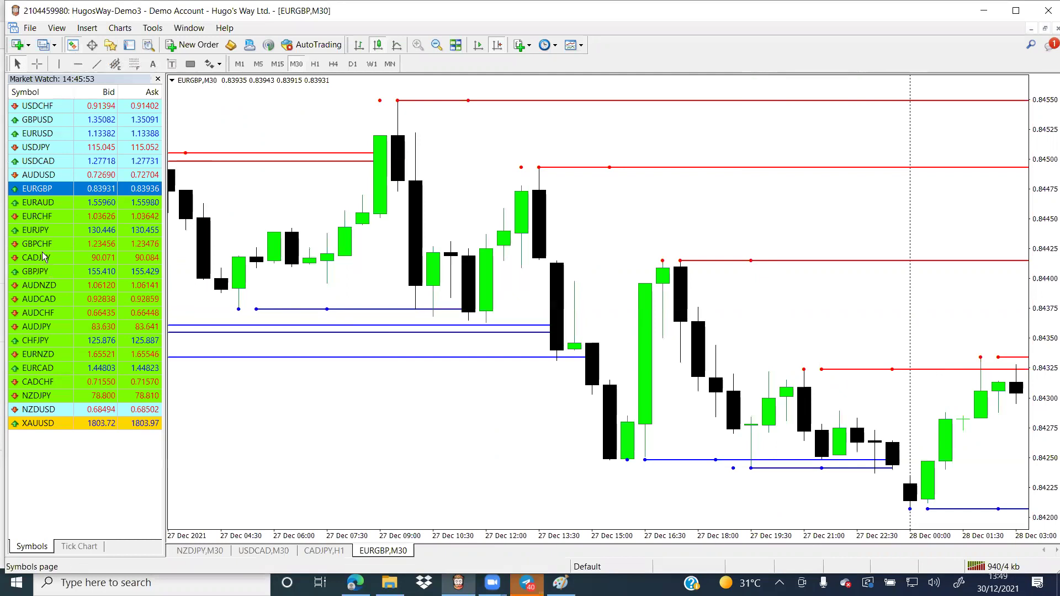
drag(40, 273, 475, 209)
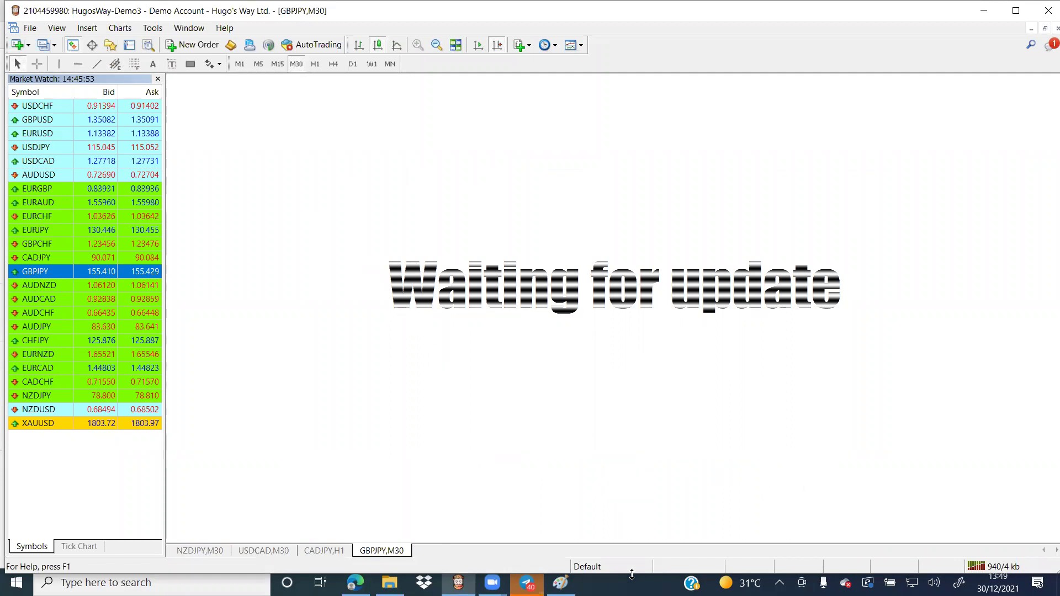
mouse_move(33, 262)
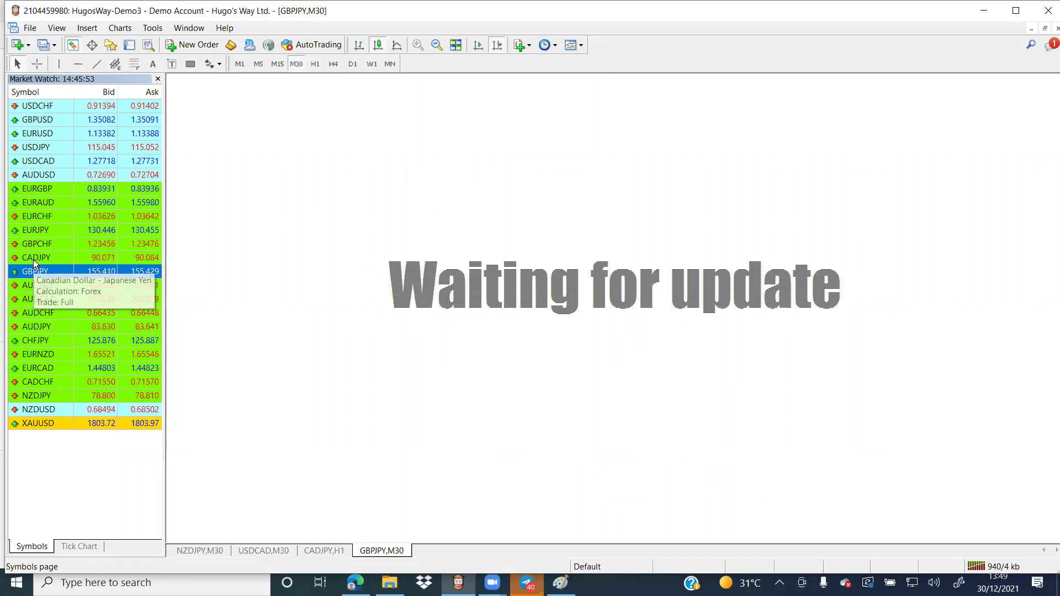
Step: Load EURGBP back onto the chart, and replace it with GBPJPY again
click(42, 187)
drag(42, 187, 292, 223)
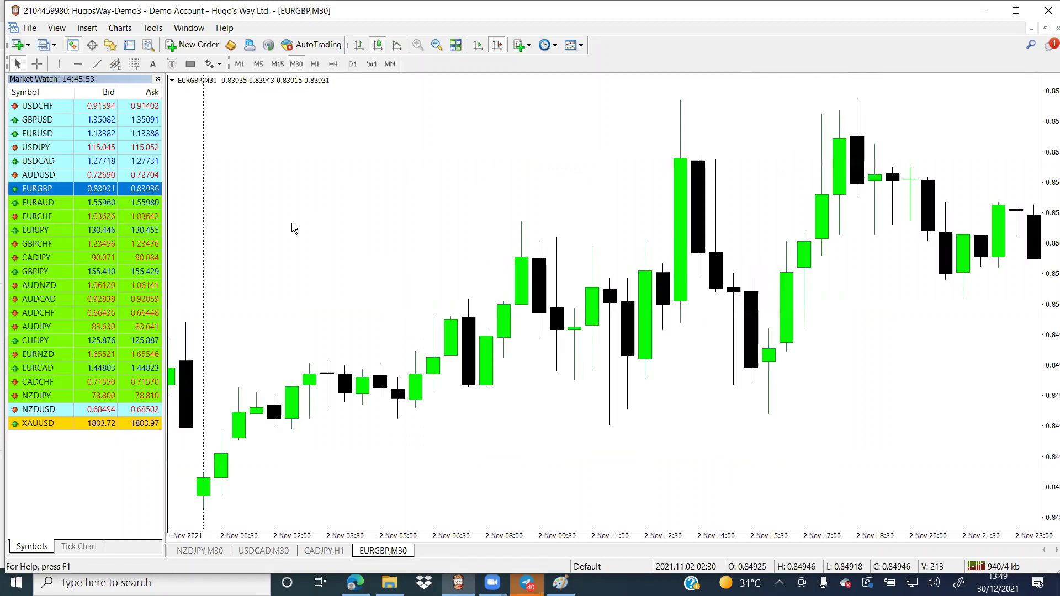
click(36, 269)
drag(22, 267, 350, 265)
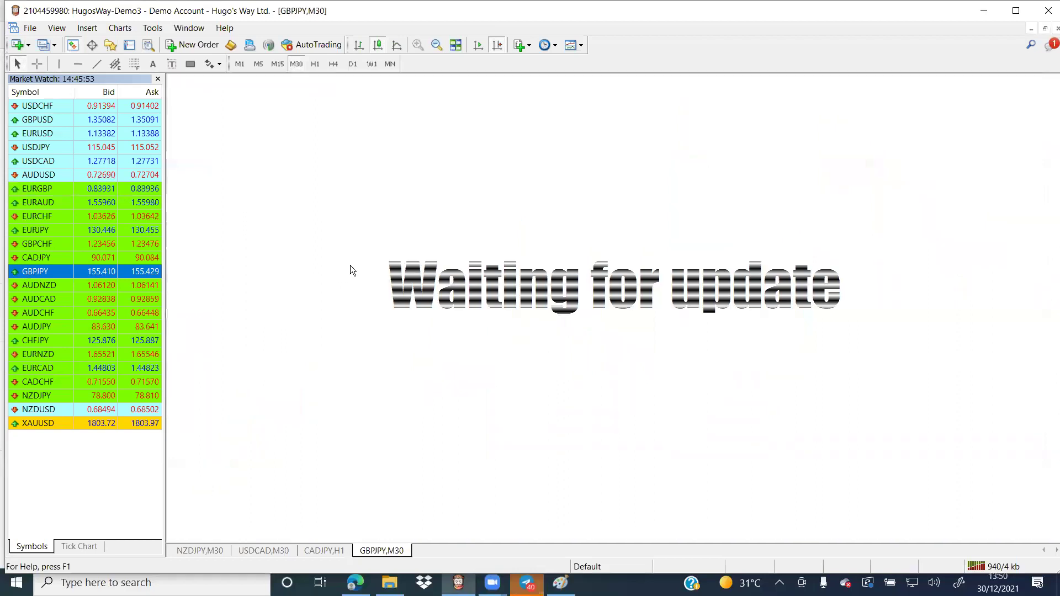
Step: Load EURJPY from the Market Watch list onto the current M30 chart
click(25, 257)
click(33, 234)
drag(27, 226, 368, 237)
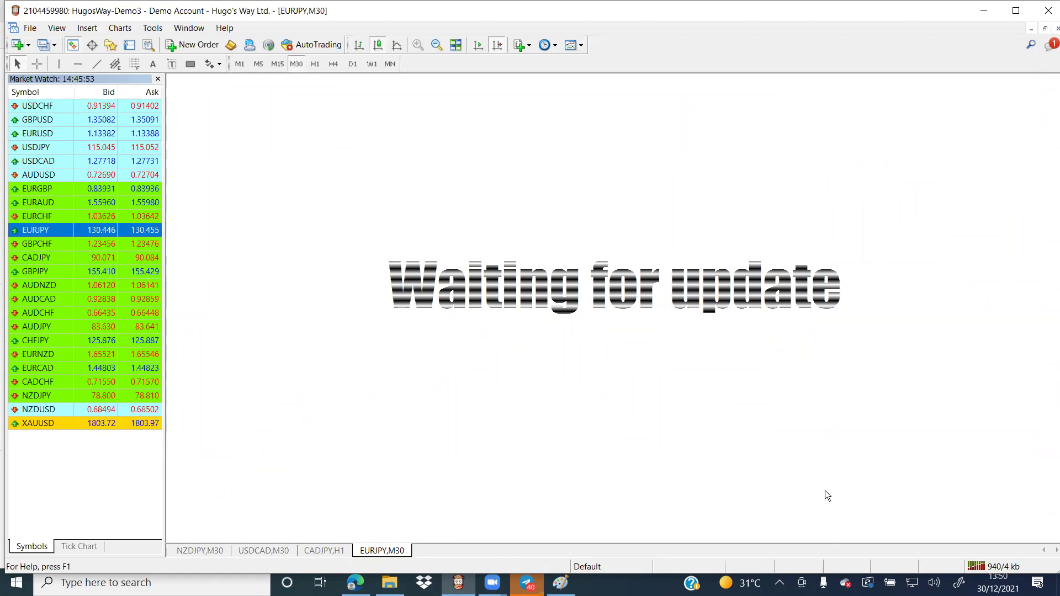
Step: Load GBPJPY onto the M30 chart at its latest candles, and close the Market Watch list
click(780, 582)
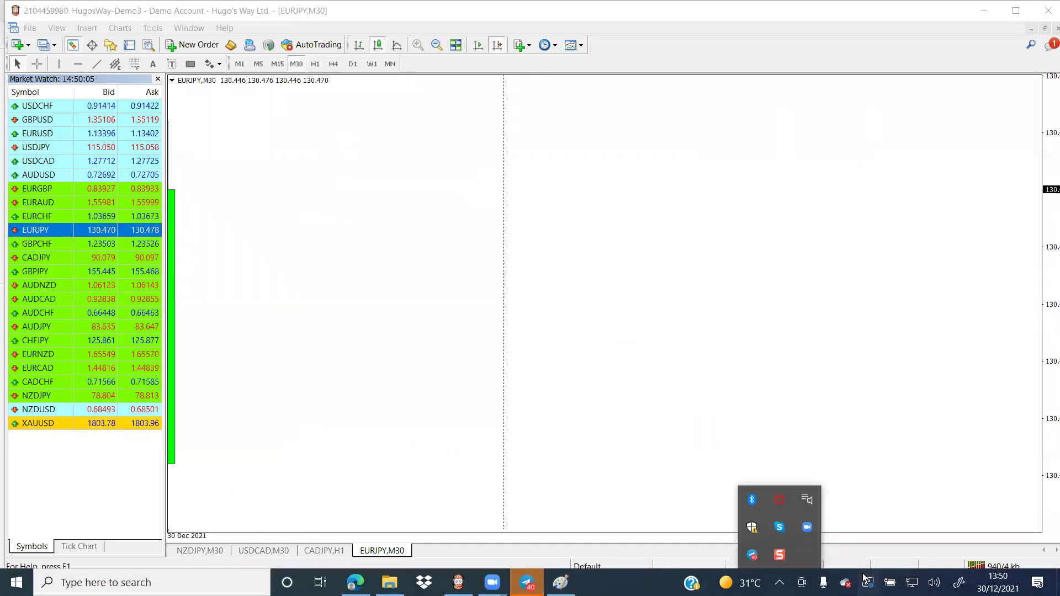
drag(49, 272, 341, 237)
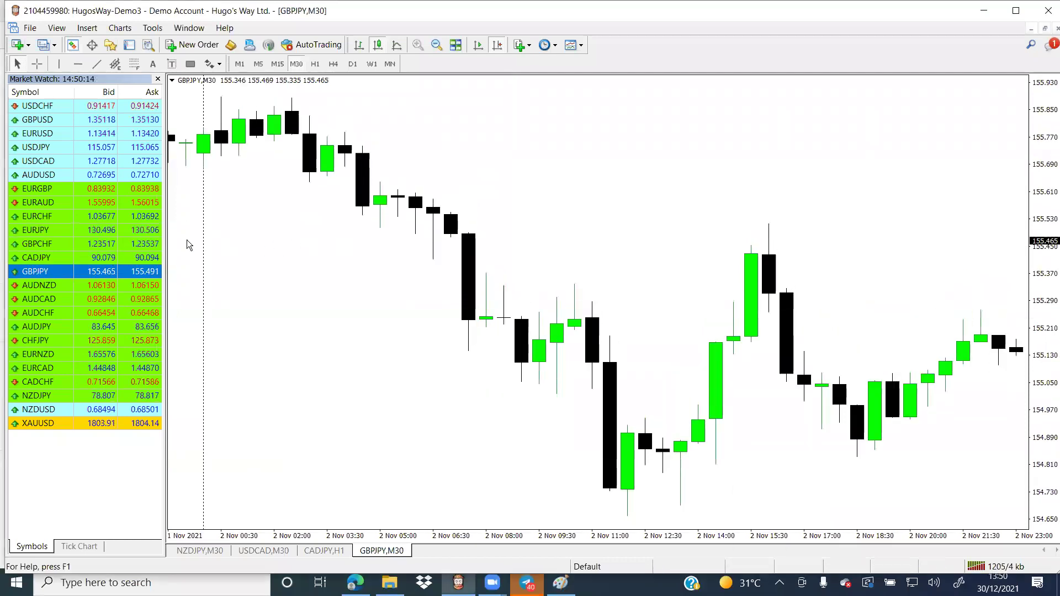
click(497, 46)
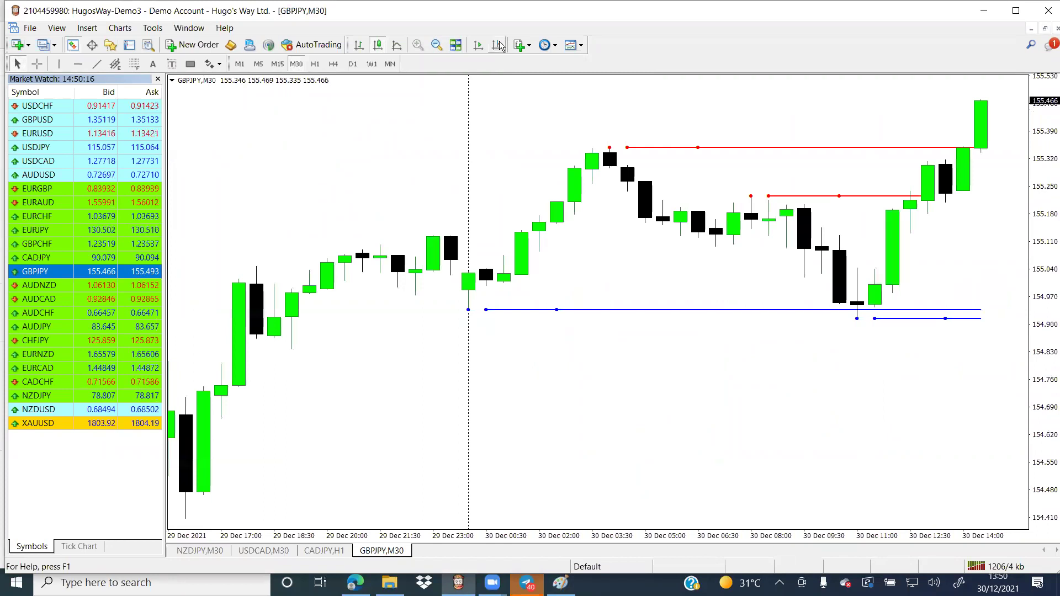
click(498, 45)
click(158, 79)
Step: Zoom the GBPJPY chart out one level, switch it to the H4 timeframe and return to the latest candles
drag(171, 106, 431, 184)
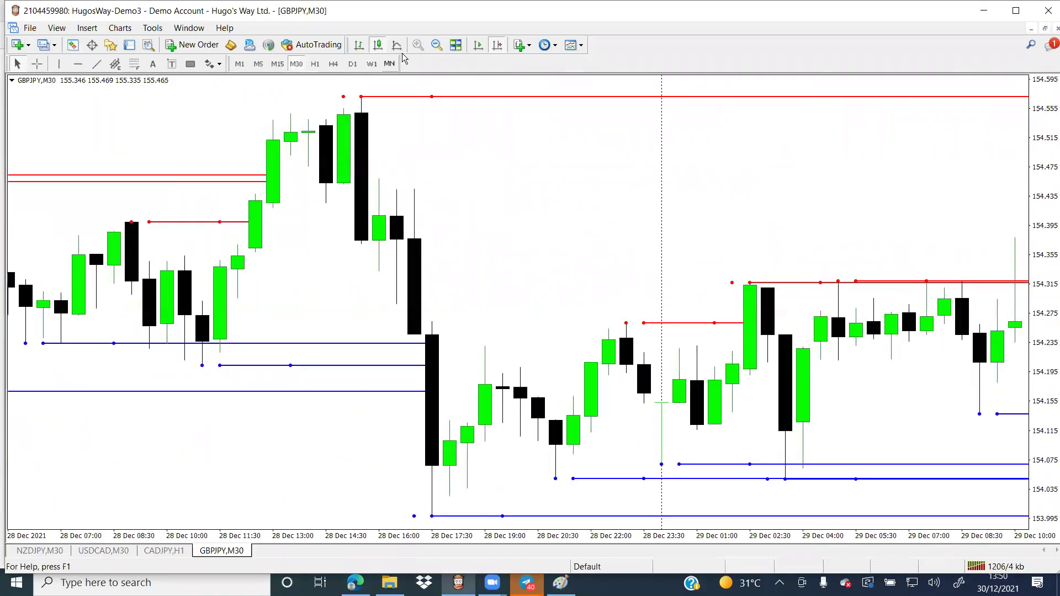
click(436, 44)
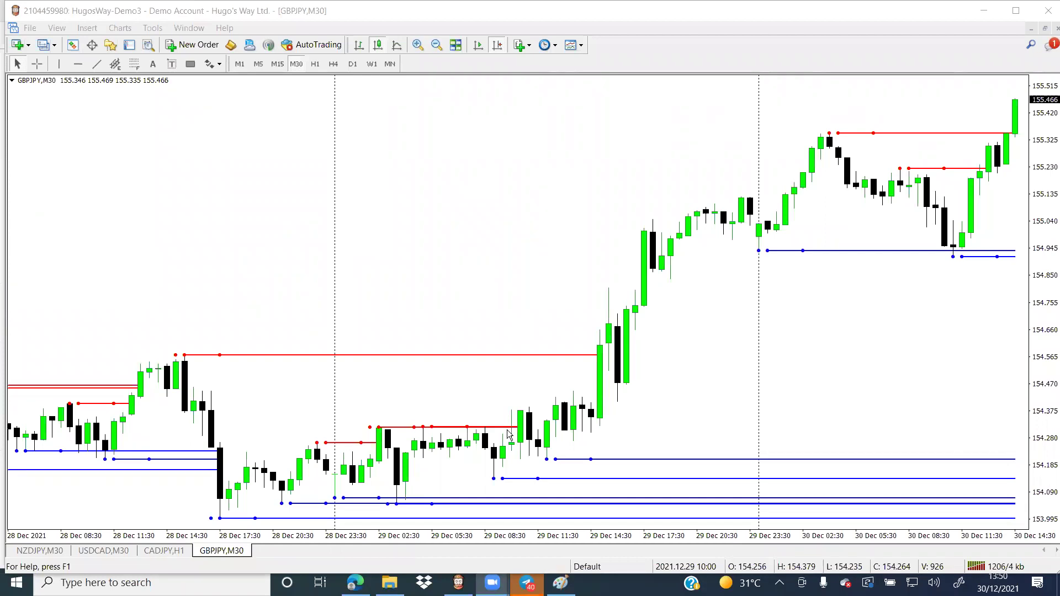
click(182, 161)
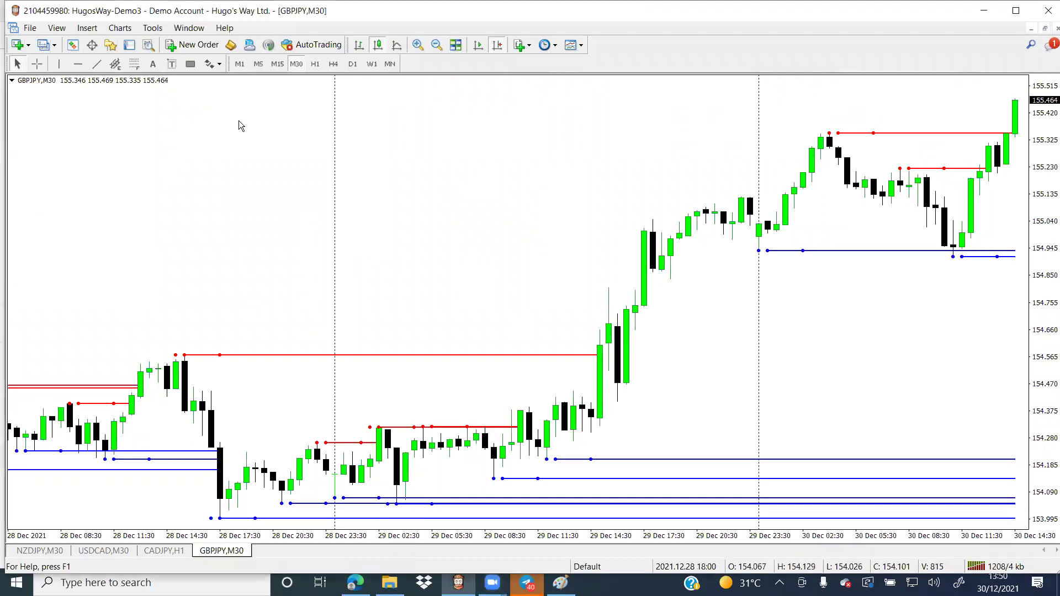
click(333, 63)
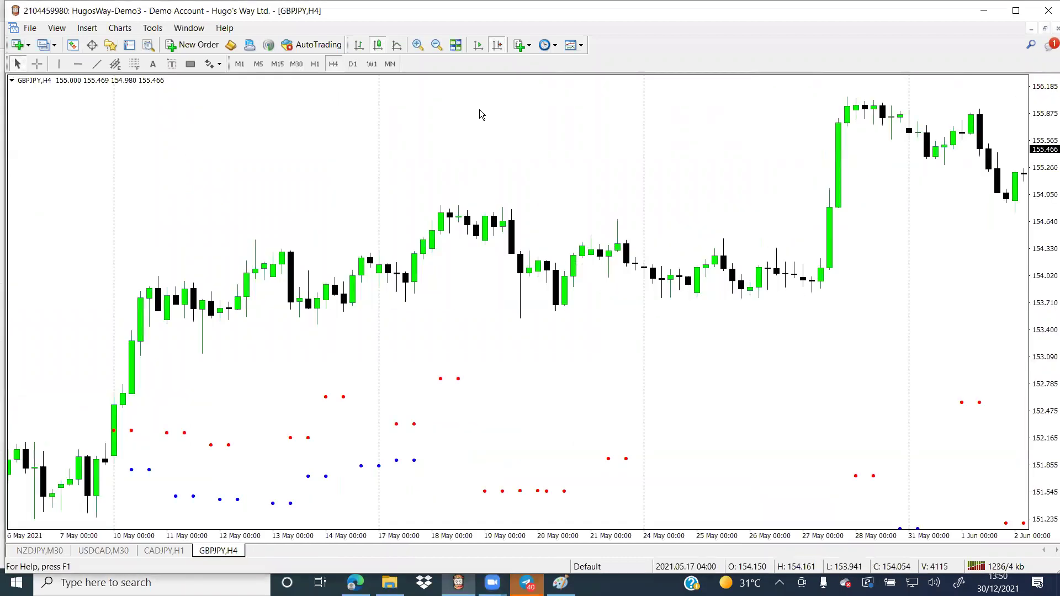
click(498, 45)
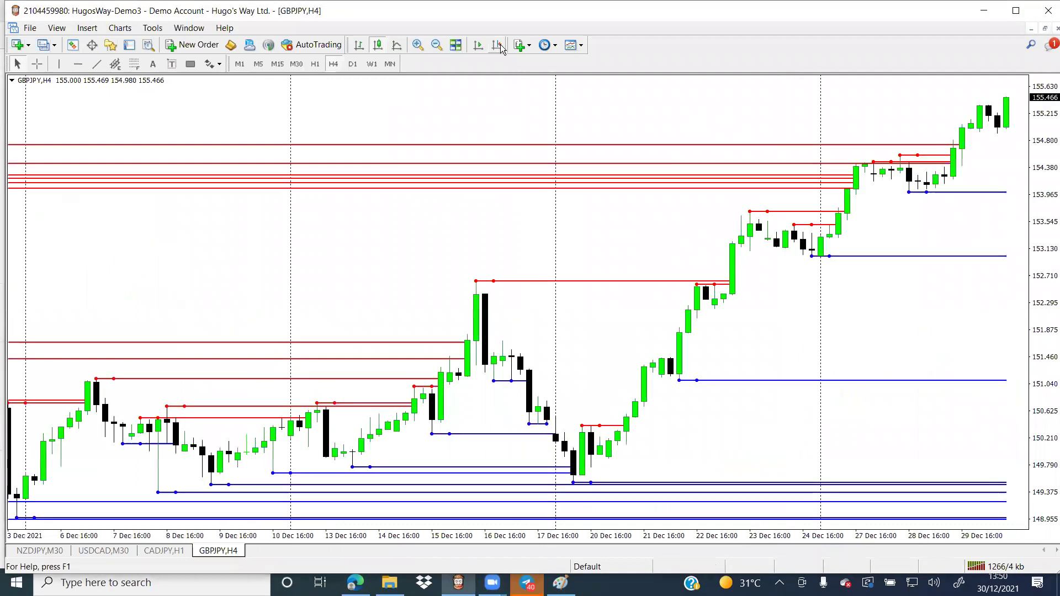
Step: Draw a near-horizontal trendline at about 153.65 from 16 November to 22 November on the GBPJPY H4 chart
scroll(431, 292, up, 5)
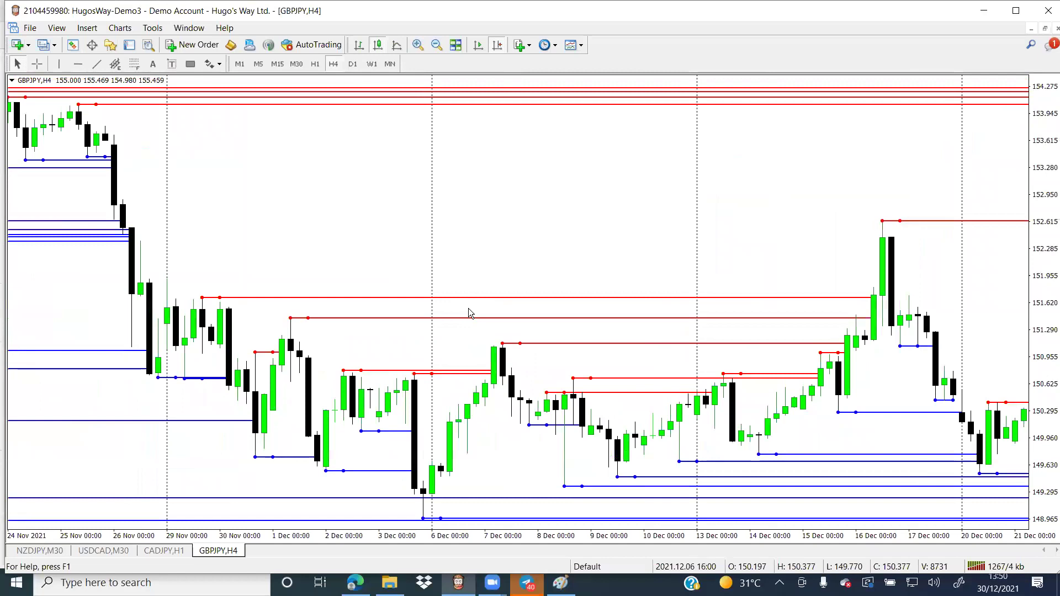
scroll(373, 260, up, 4)
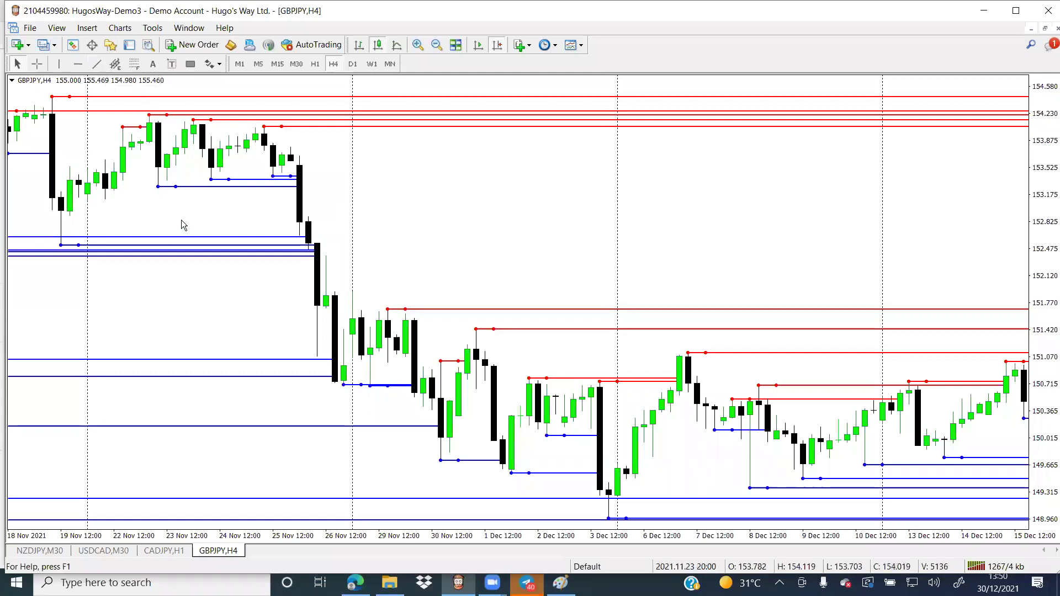
scroll(181, 221, up, 6)
scroll(237, 222, up, 3)
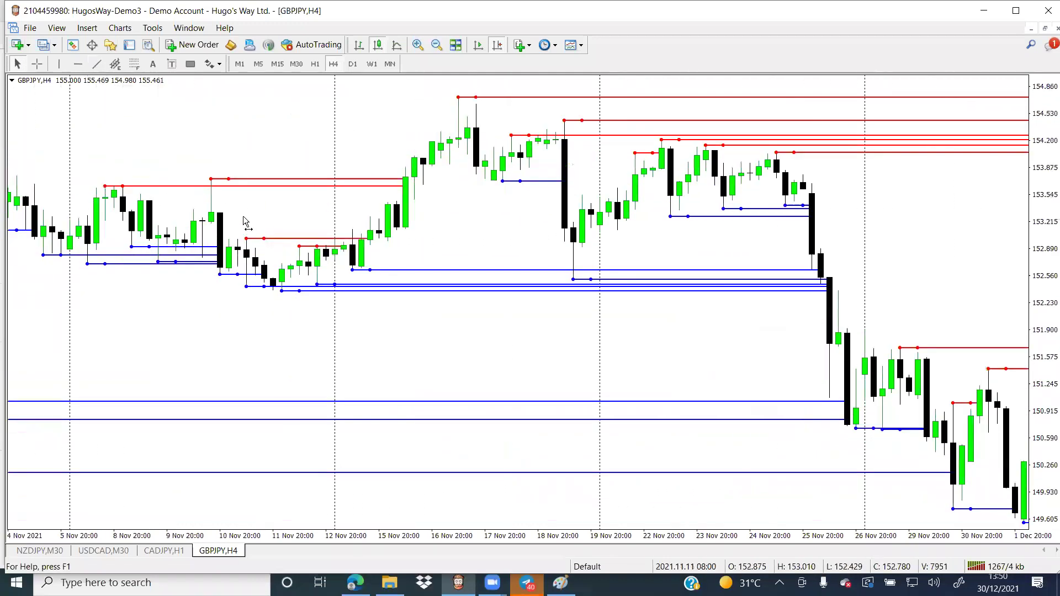
scroll(245, 223, down, 3)
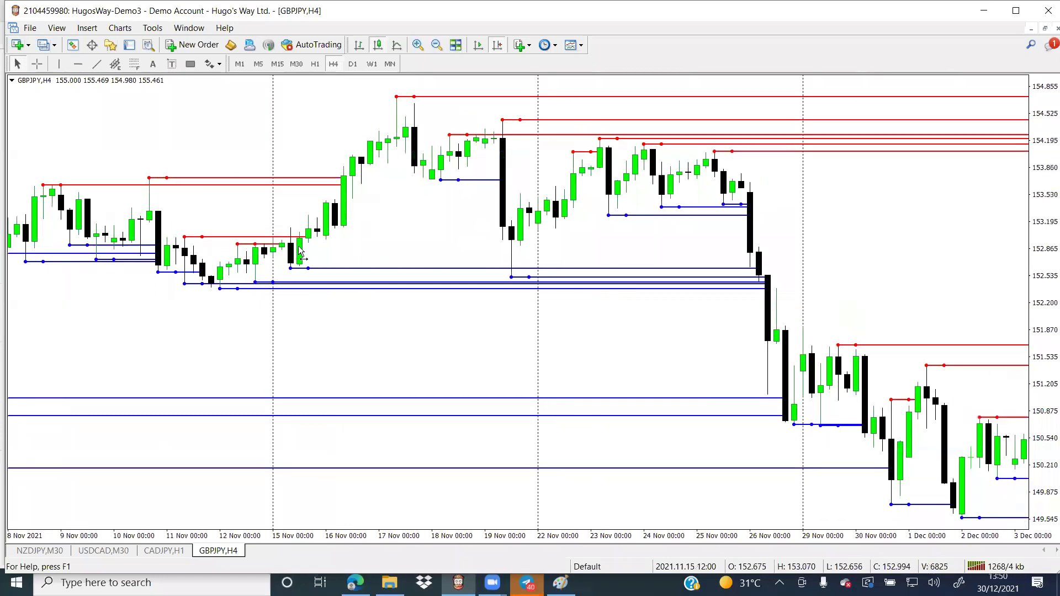
click(96, 64)
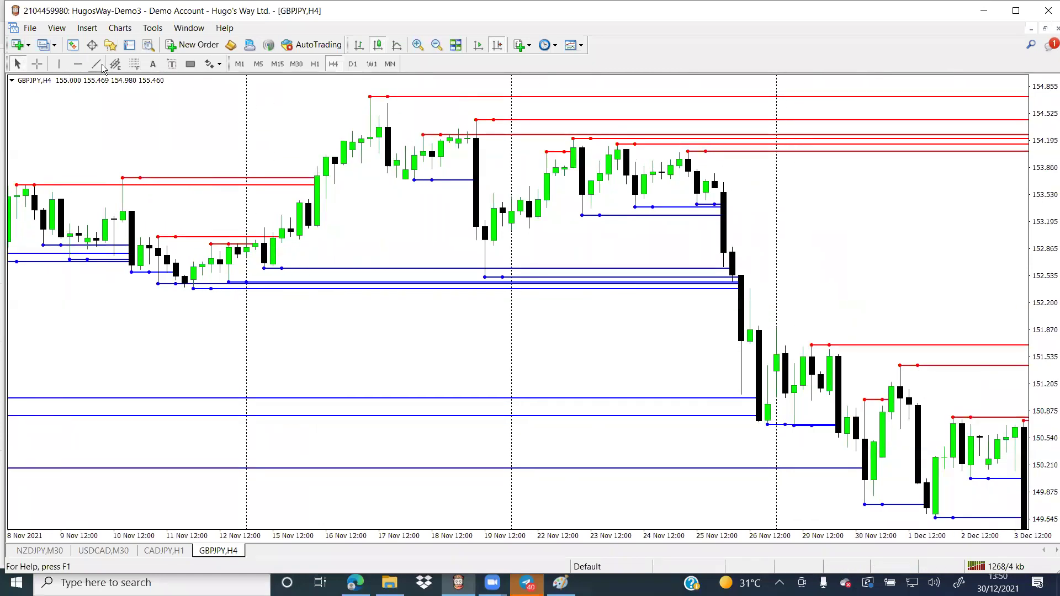
drag(326, 184, 545, 186)
Step: Draw a long falling trendline from the 16 November high area to about 150.0 on 26 November, and delete it
click(96, 64)
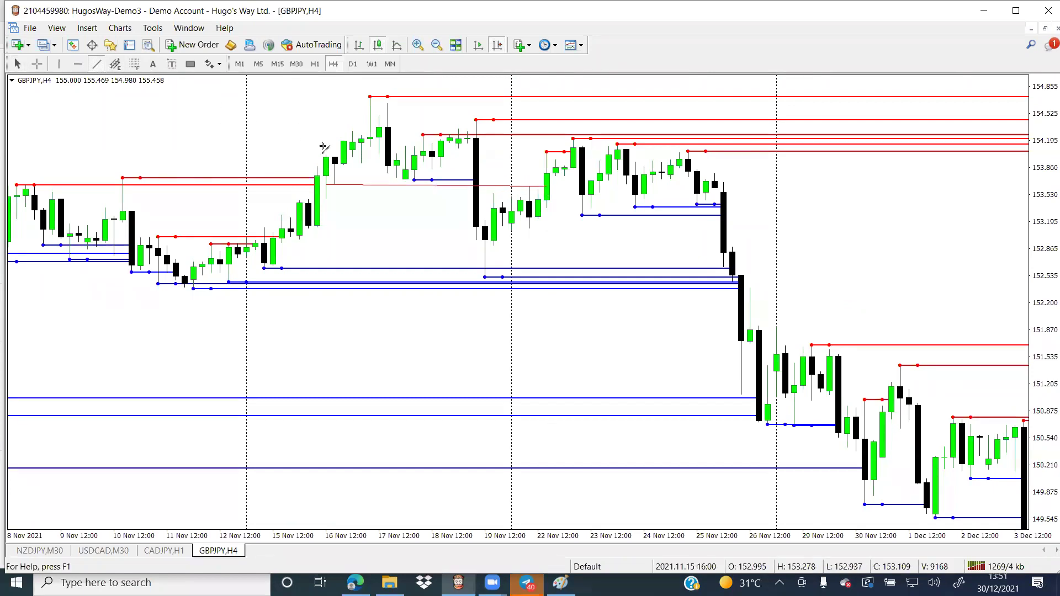
drag(344, 99, 758, 488)
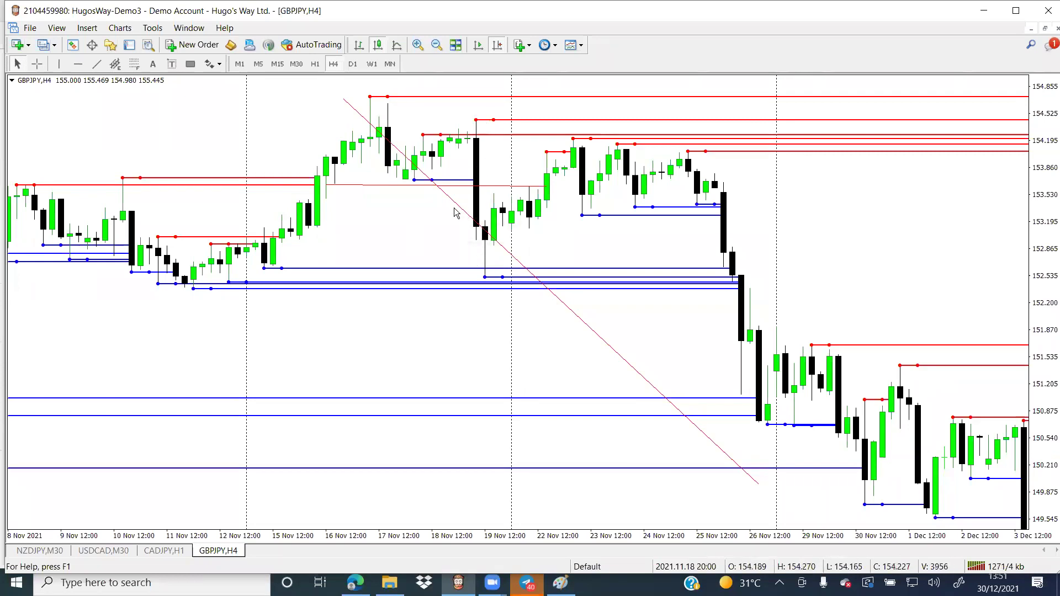
key(Delete)
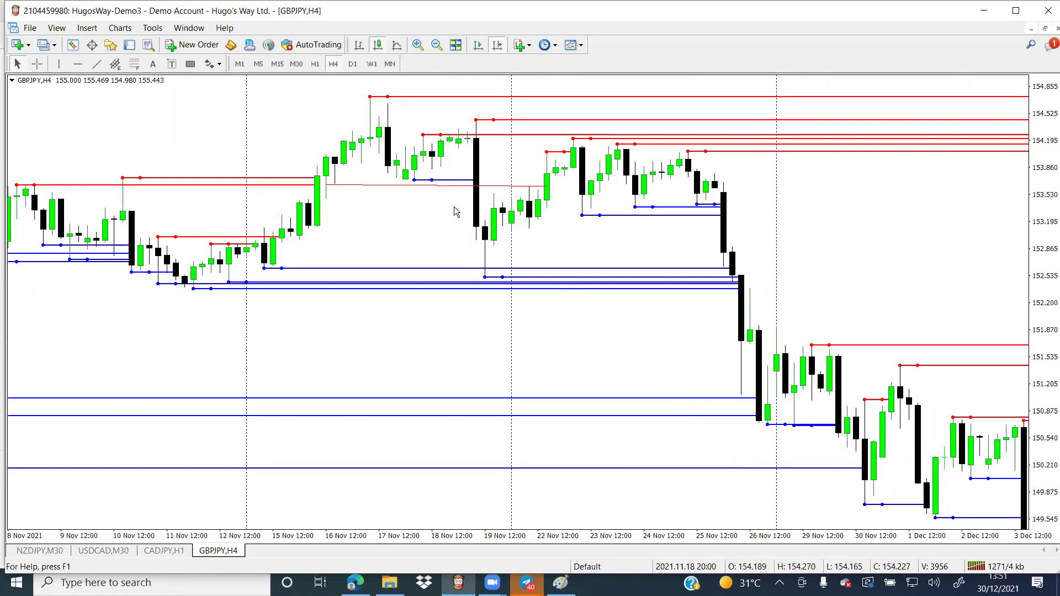
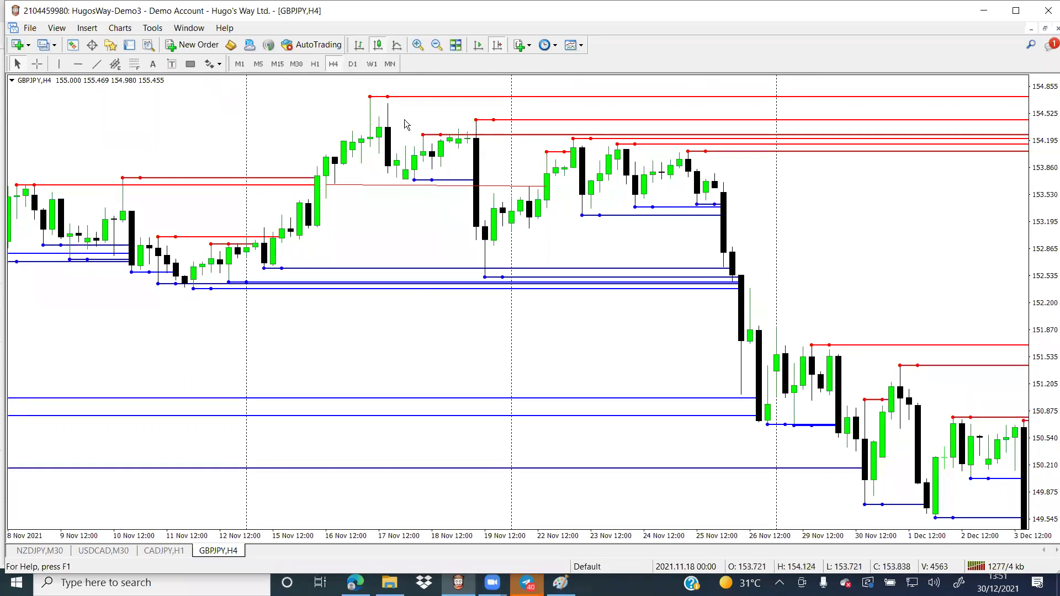
Step: Draw a falling trendline from about 154.71 on 16 November to 152.34 on 19 November, and make its red line thicker
click(96, 64)
drag(342, 99, 475, 290)
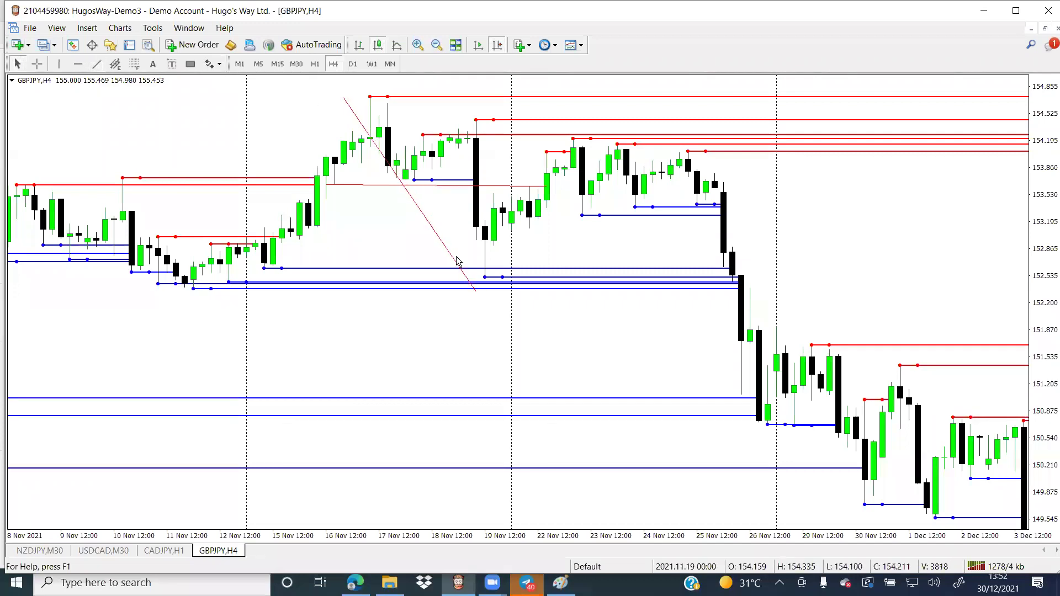
right_click(442, 250)
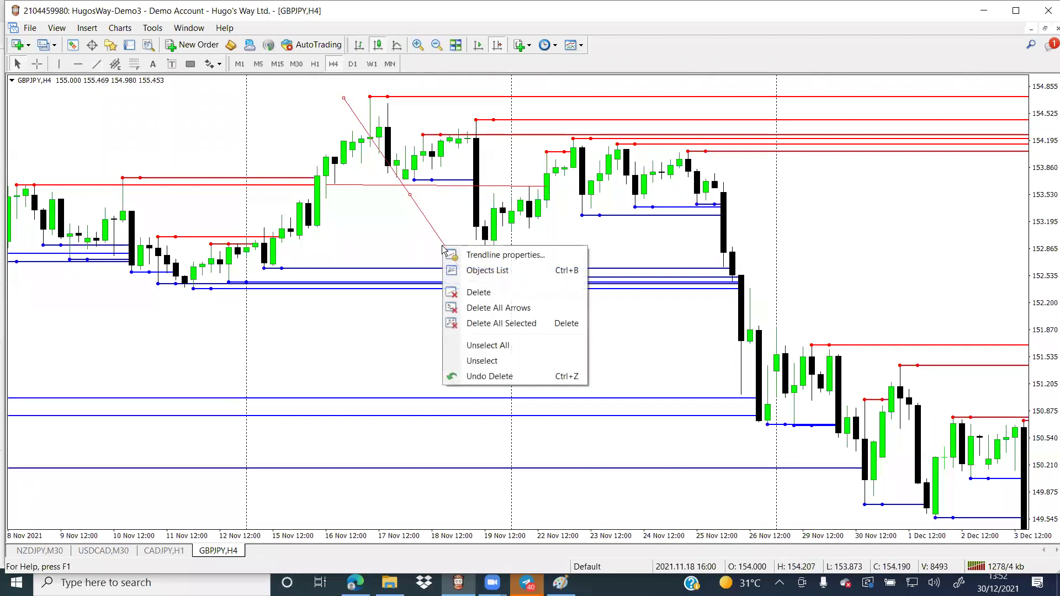
click(479, 254)
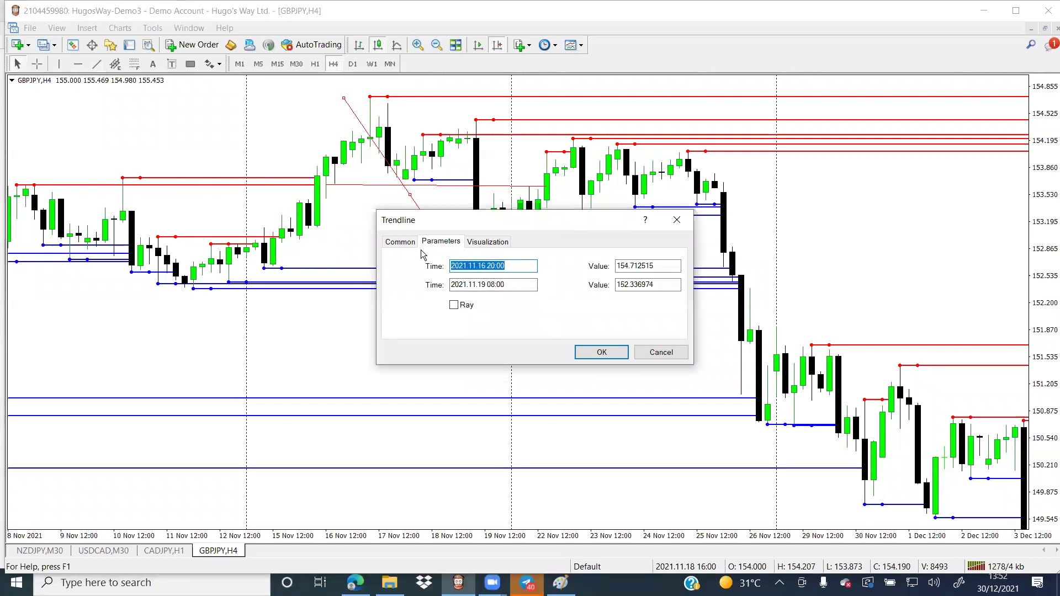
click(413, 245)
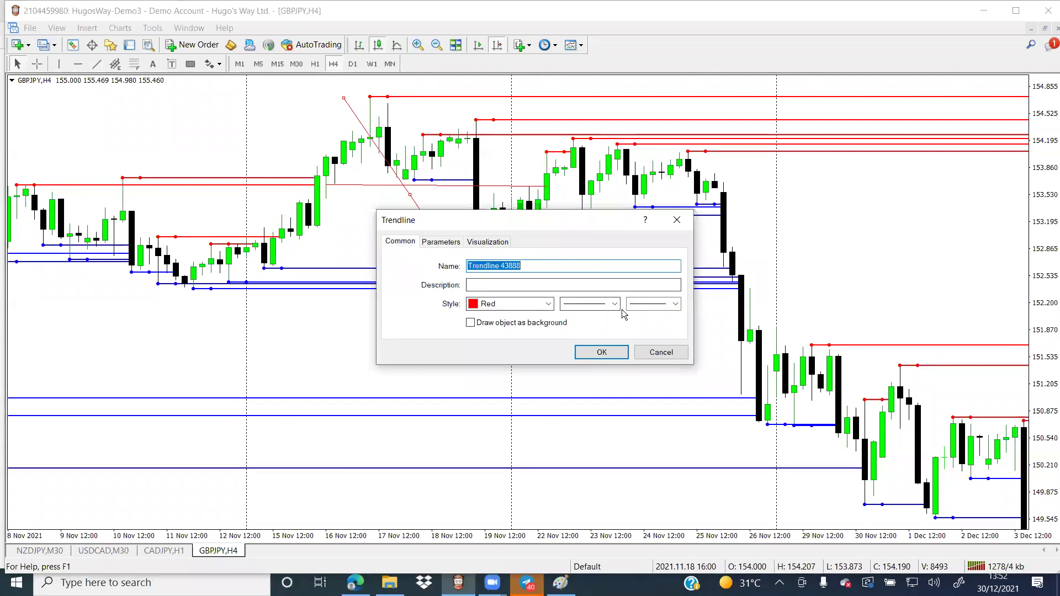
click(673, 304)
click(654, 328)
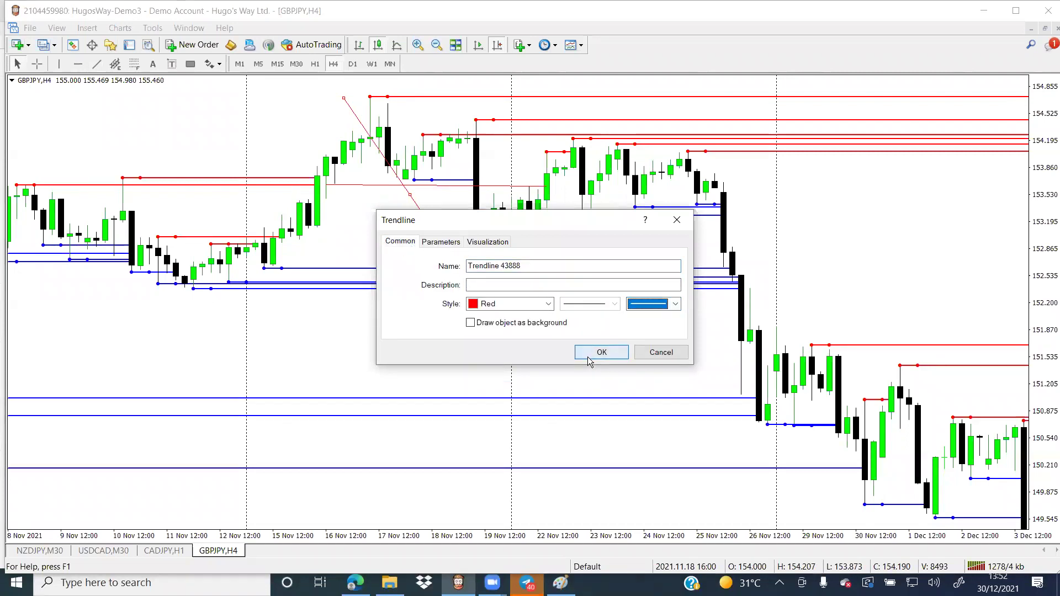
click(594, 353)
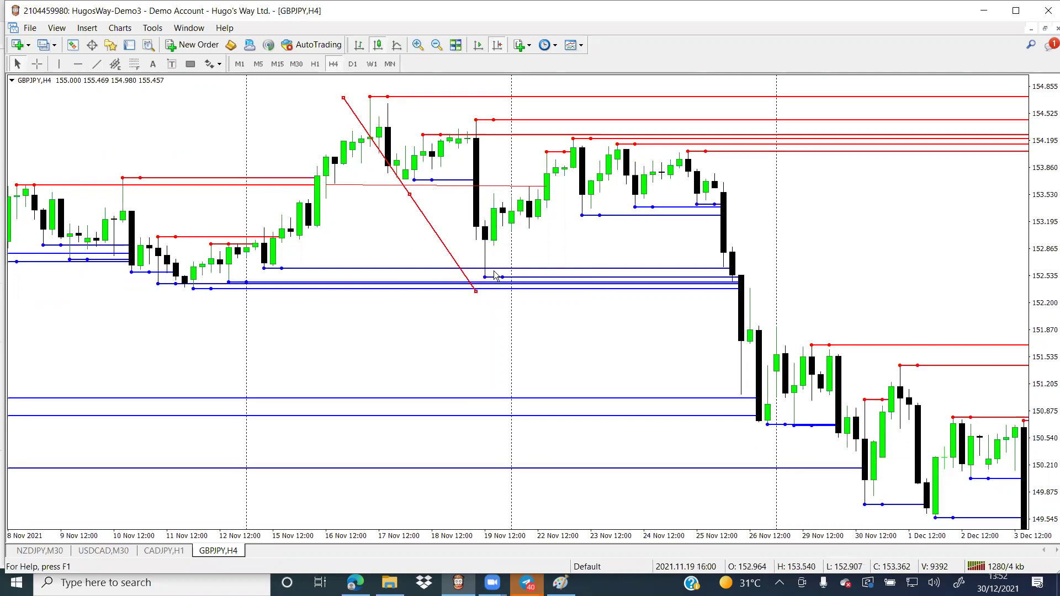
Step: Examine price against the red and blue fractal levels from the 19 November low through to the 14 December low
mouse_move(487, 271)
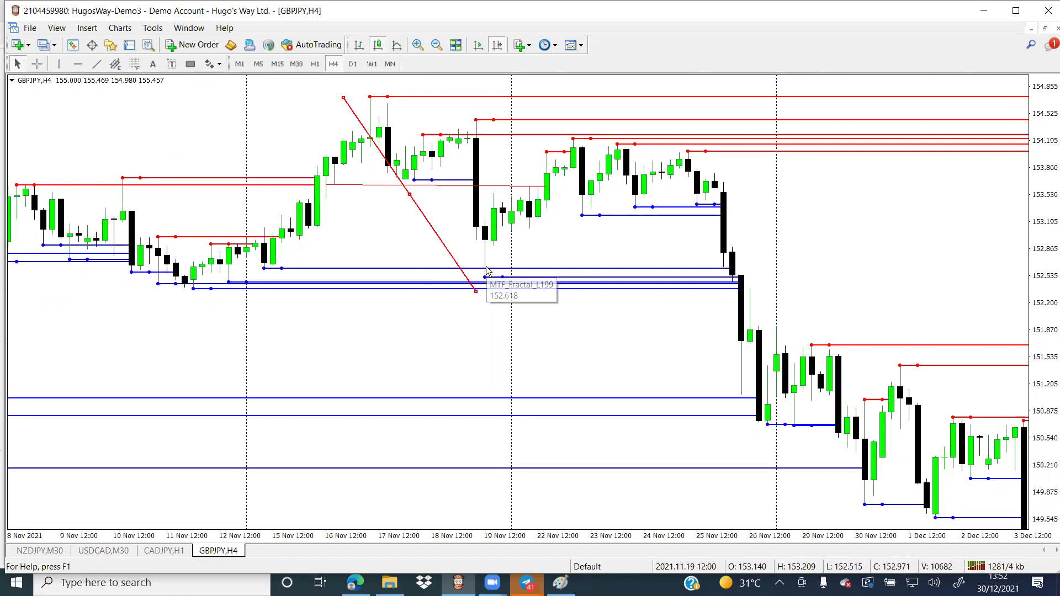
mouse_move(586, 142)
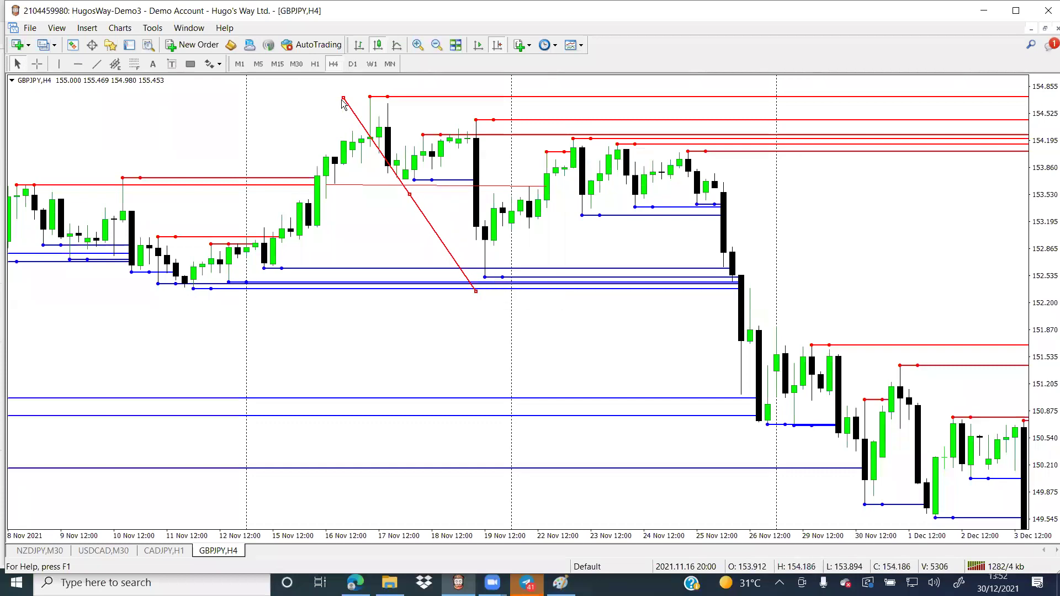
mouse_move(477, 291)
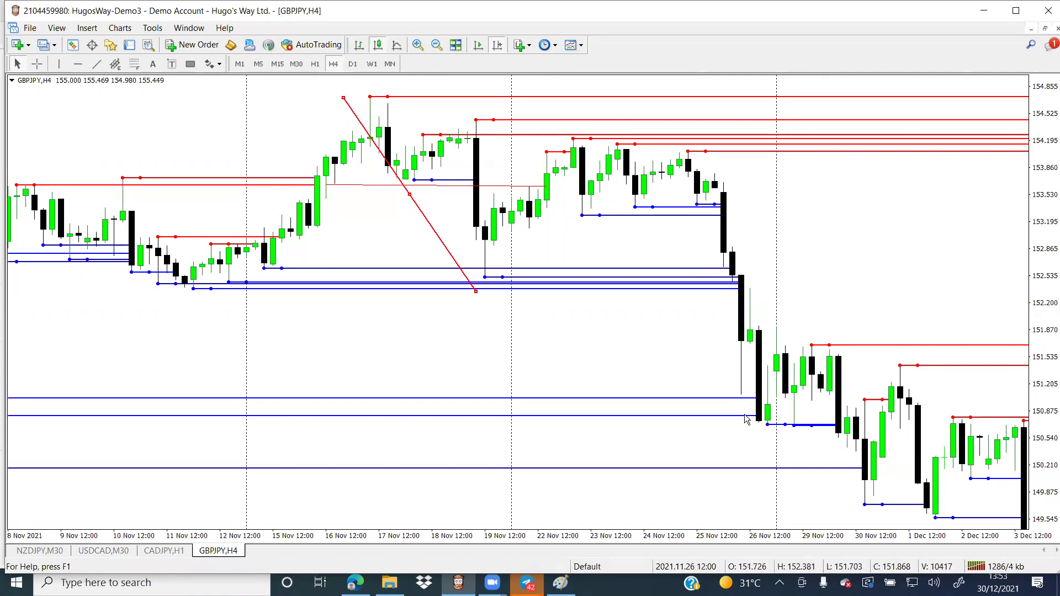
scroll(721, 380, down, 10)
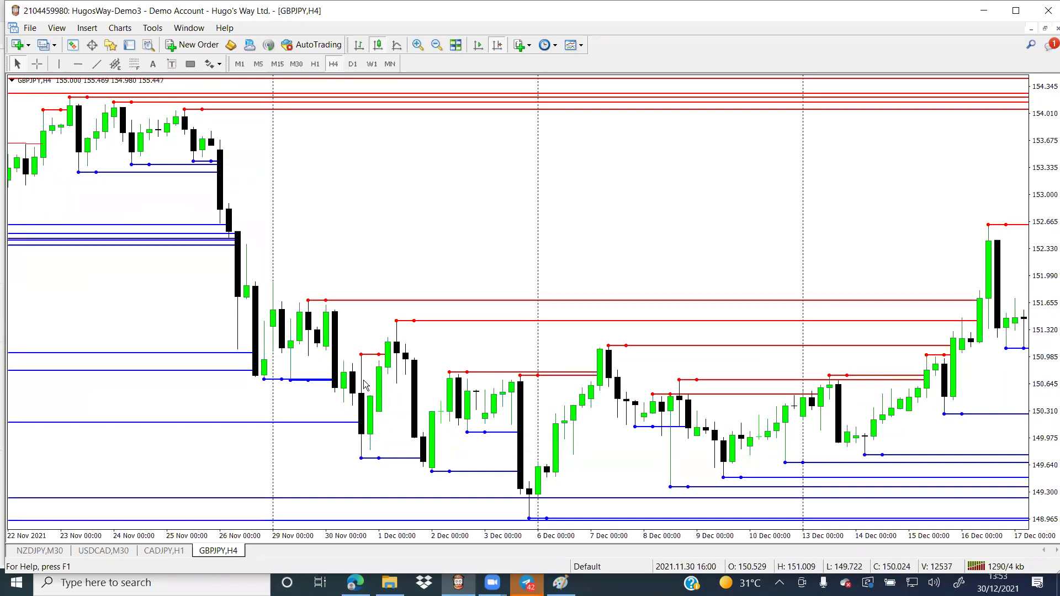
mouse_move(375, 358)
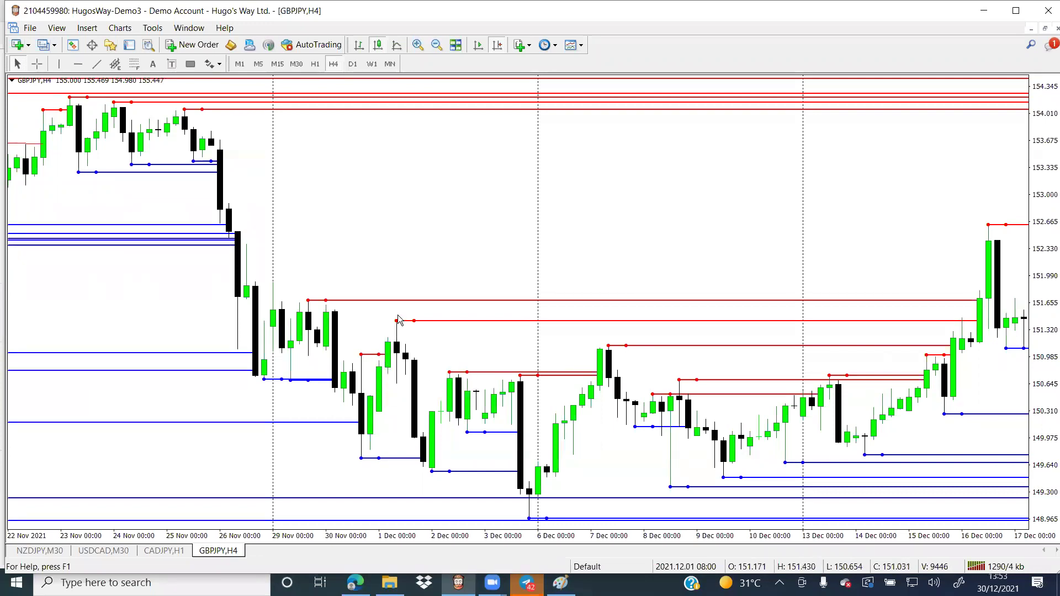
mouse_move(418, 461)
scroll(707, 481, down, 6)
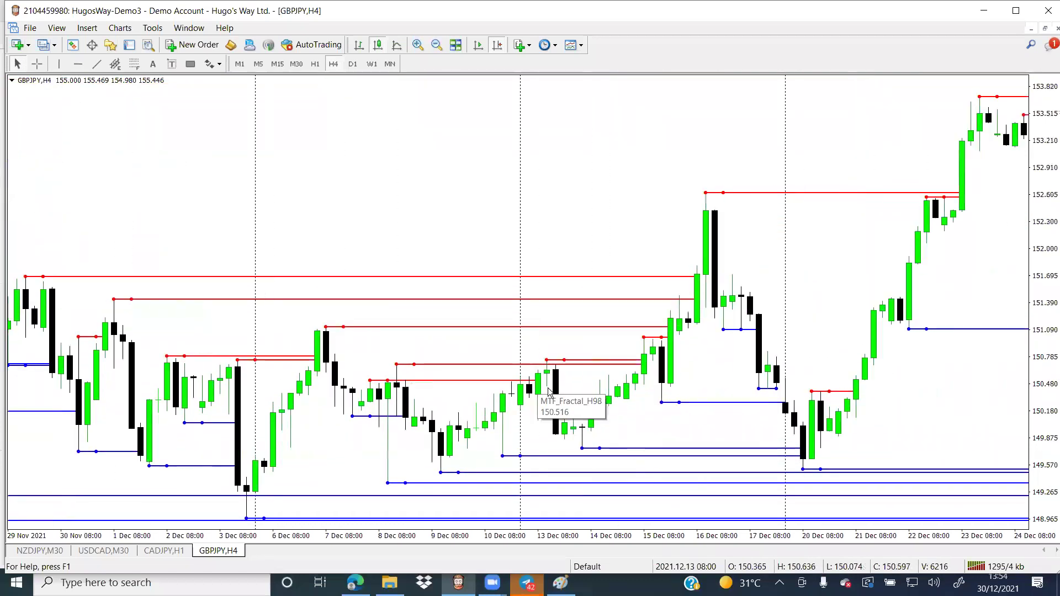
mouse_move(584, 448)
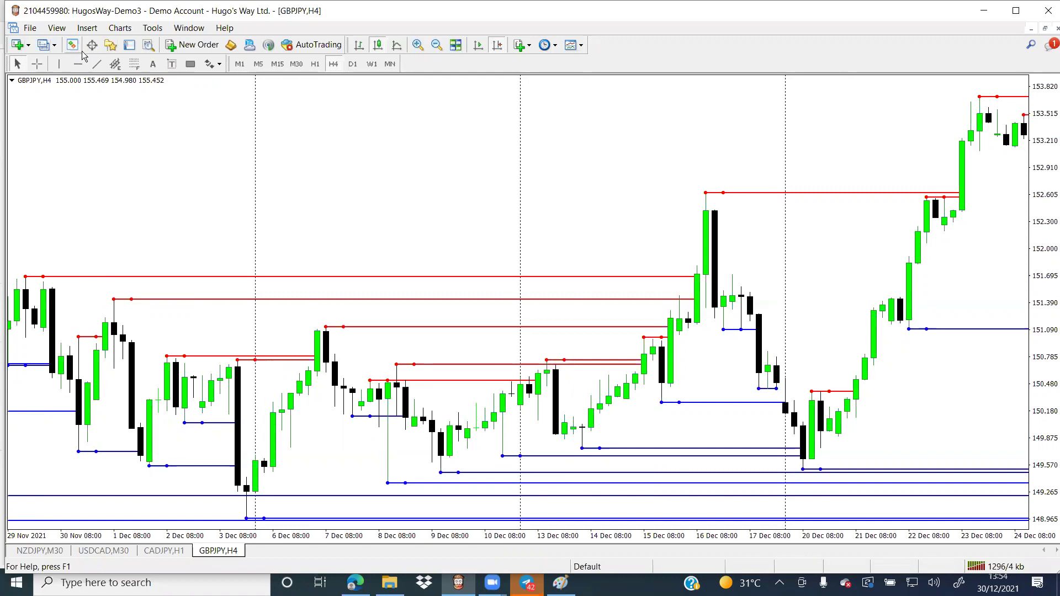
Step: Draw a falling trendline from the 13 December fractal high to the 14 December fractal low, and delete it
click(98, 64)
drag(547, 360, 586, 454)
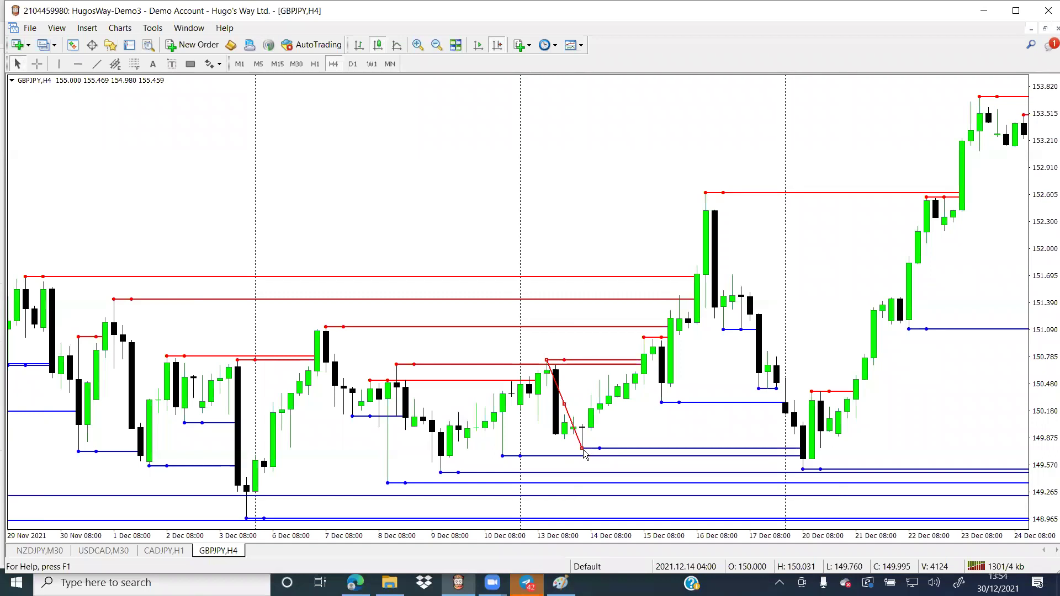
mouse_move(571, 426)
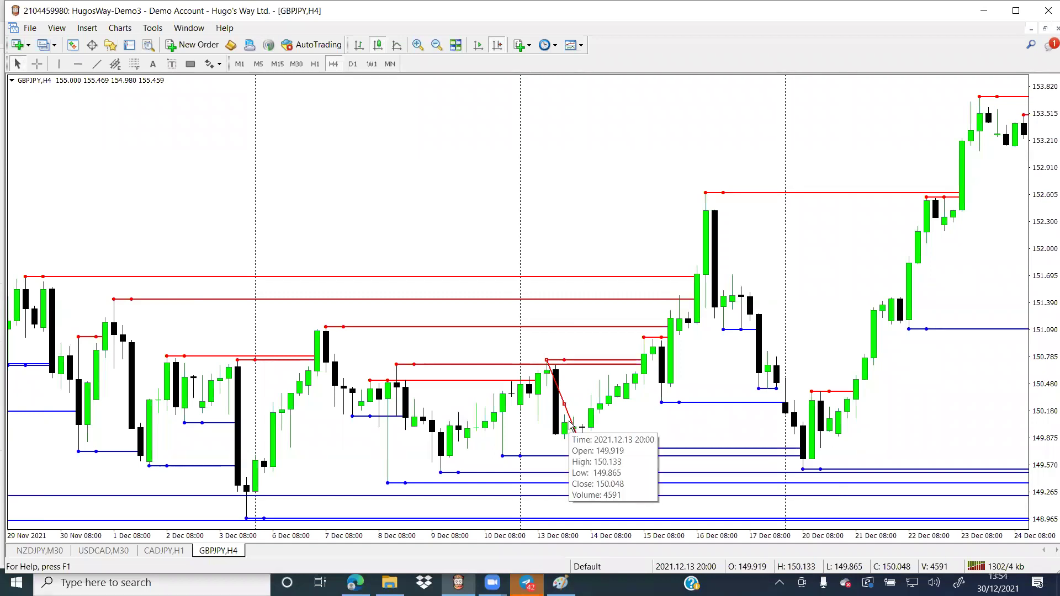
key(Delete)
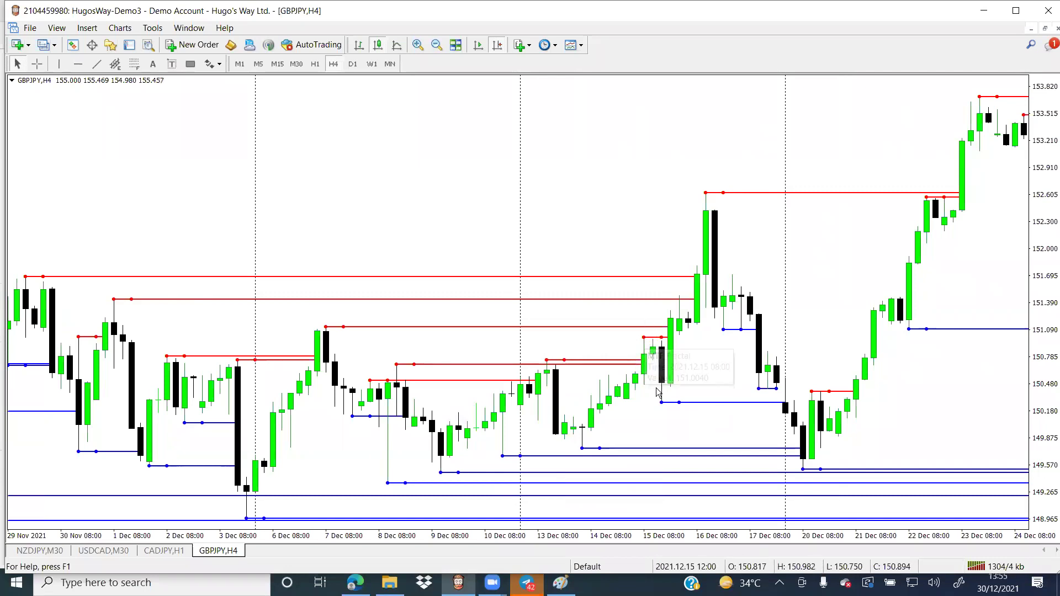
Step: Draw a falling trendline from the 15 December fractal high at about 151.00 to that day's fractal low at about 150.28
click(97, 63)
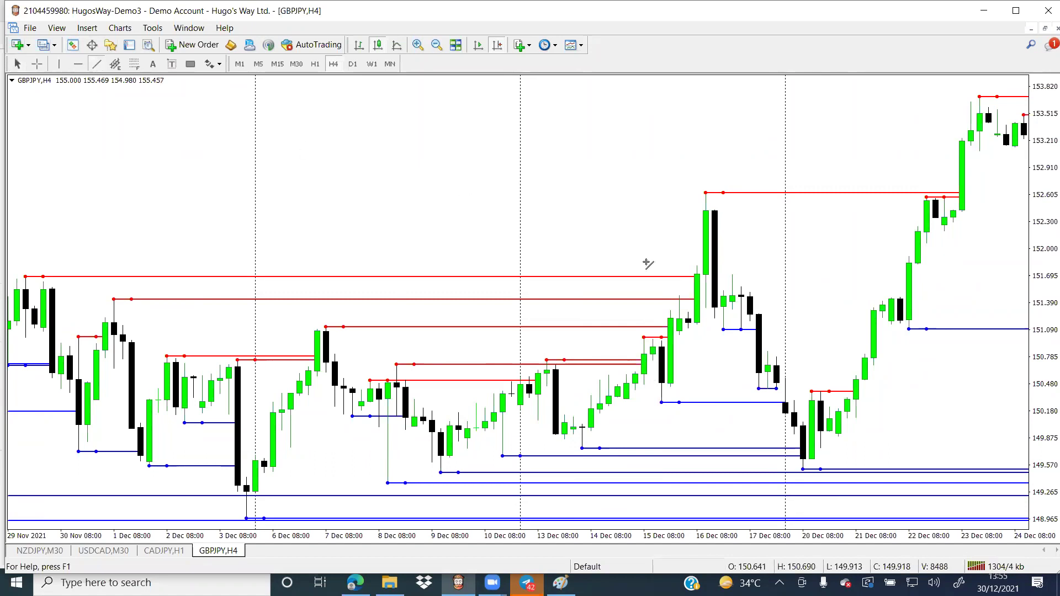
mouse_move(645, 337)
mouse_down()
mouse_move(663, 405)
mouse_move(655, 400)
mouse_move(668, 406)
mouse_up()
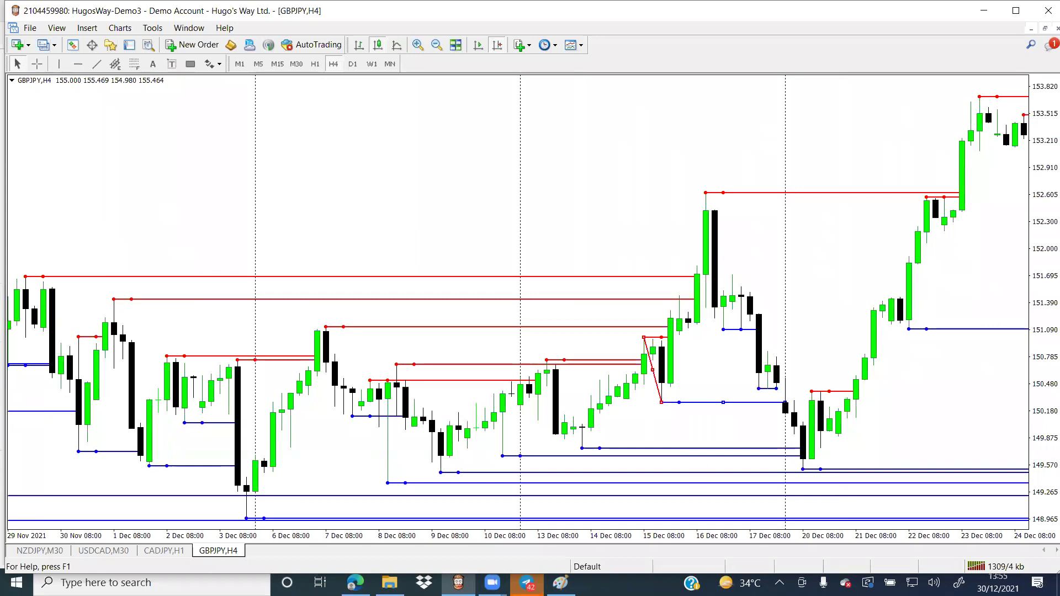
Step: Switch to the Paint sketch and brush a blue curve below point A, thick blue strokes along level B, and a short line above it
click(561, 583)
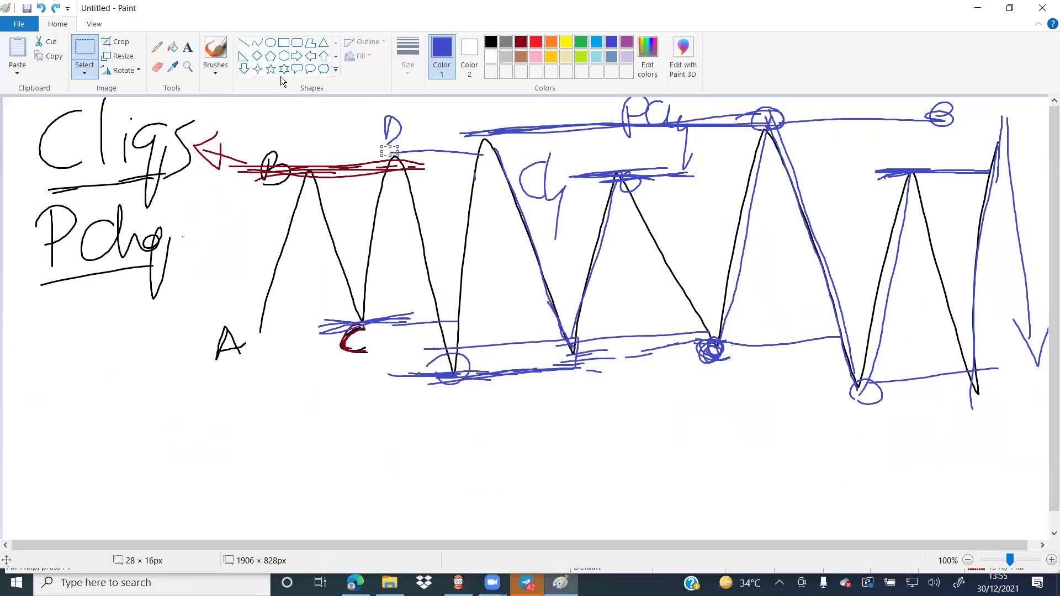
click(223, 50)
drag(134, 433, 280, 435)
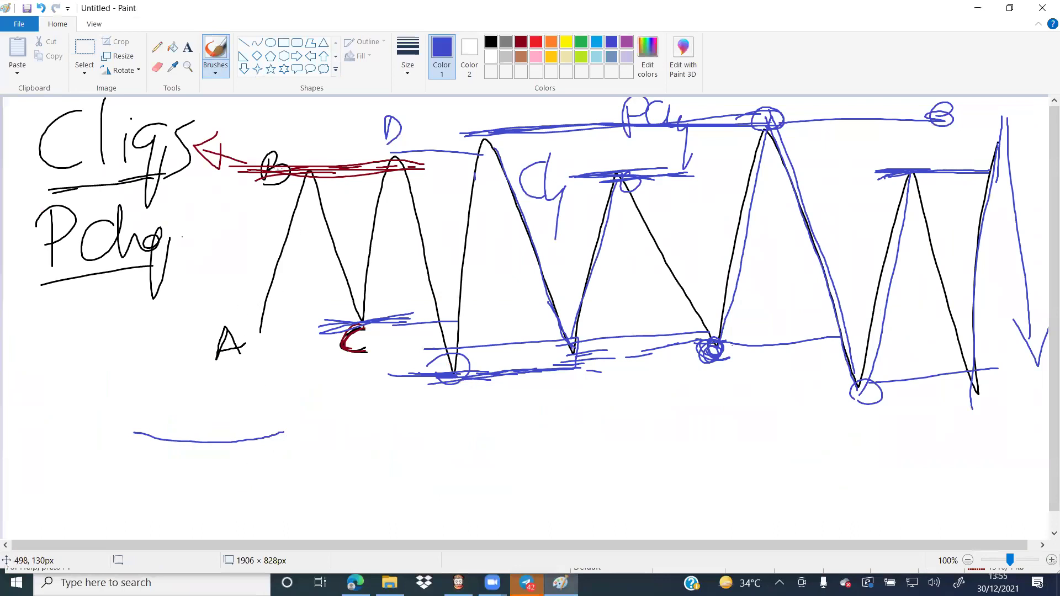
mouse_move(267, 178)
mouse_down()
mouse_move(301, 176)
mouse_move(276, 169)
mouse_move(268, 175)
mouse_move(356, 178)
mouse_move(330, 159)
mouse_up()
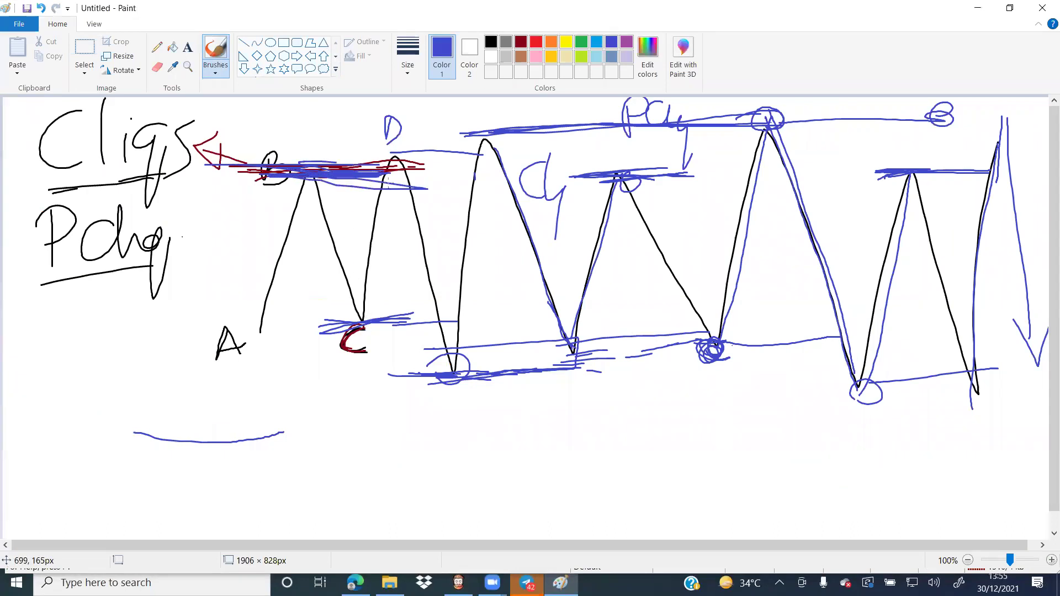
mouse_move(249, 123)
mouse_down()
mouse_move(324, 120)
mouse_move(283, 118)
mouse_up()
drag(324, 161, 347, 182)
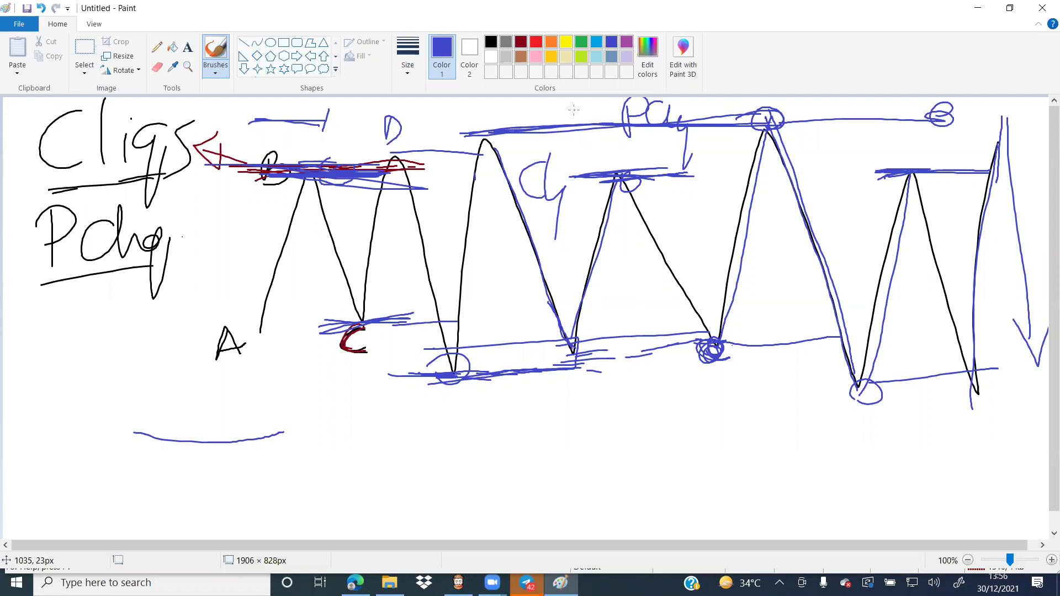
Step: Return to the MetaTrader GBPJPY H4 chart and place a vertical line on the 15 December 2021 20:00 candle
click(979, 9)
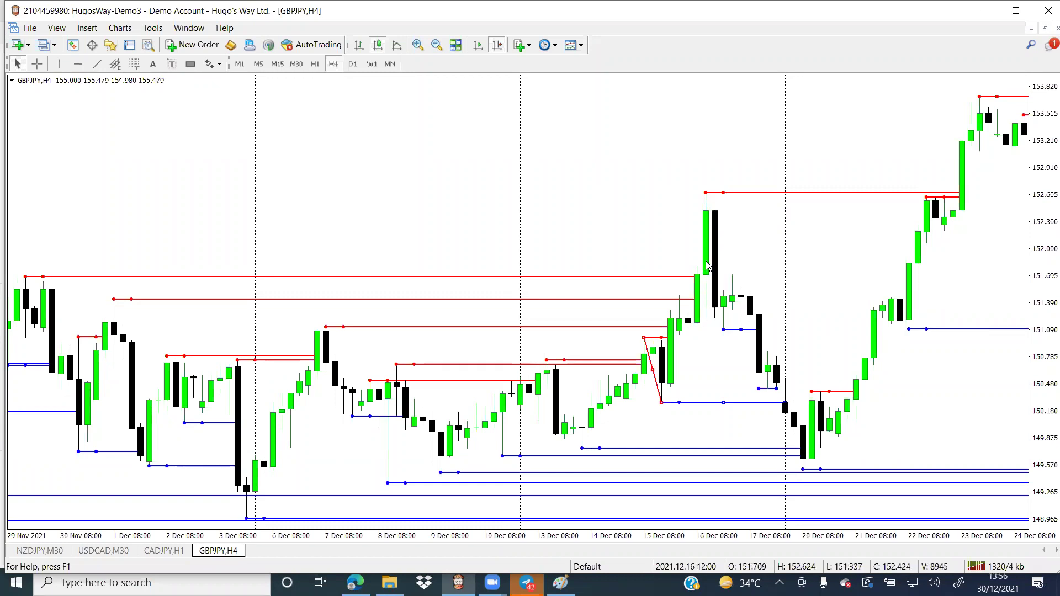
click(59, 65)
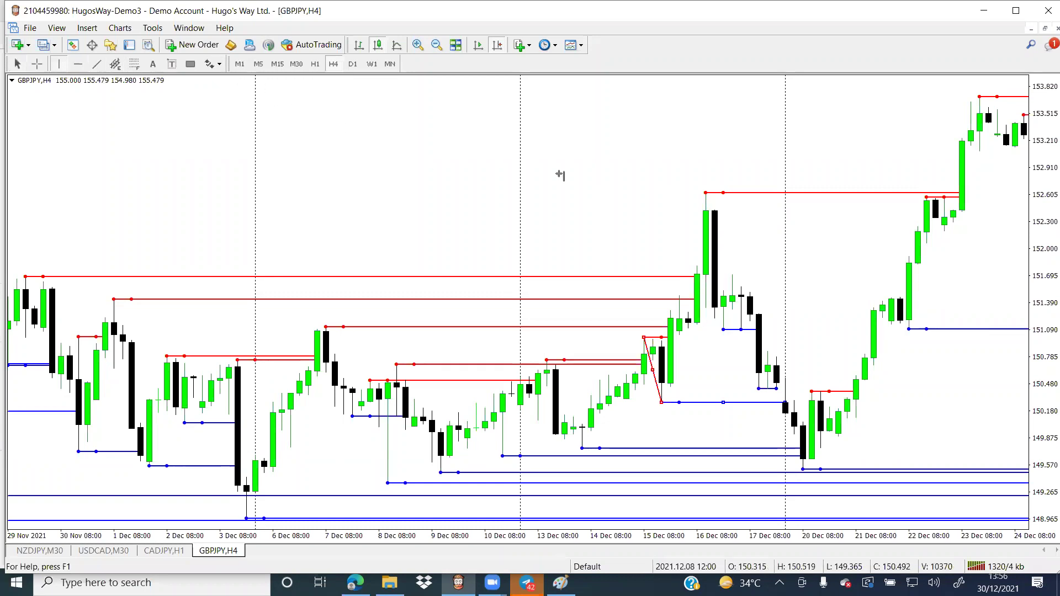
click(697, 272)
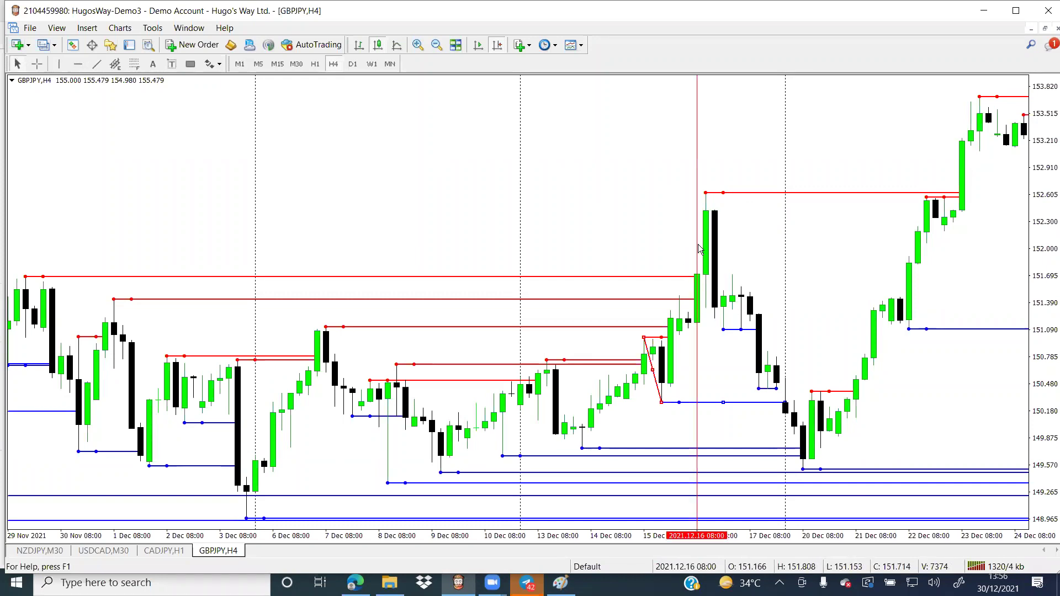
drag(698, 246, 674, 247)
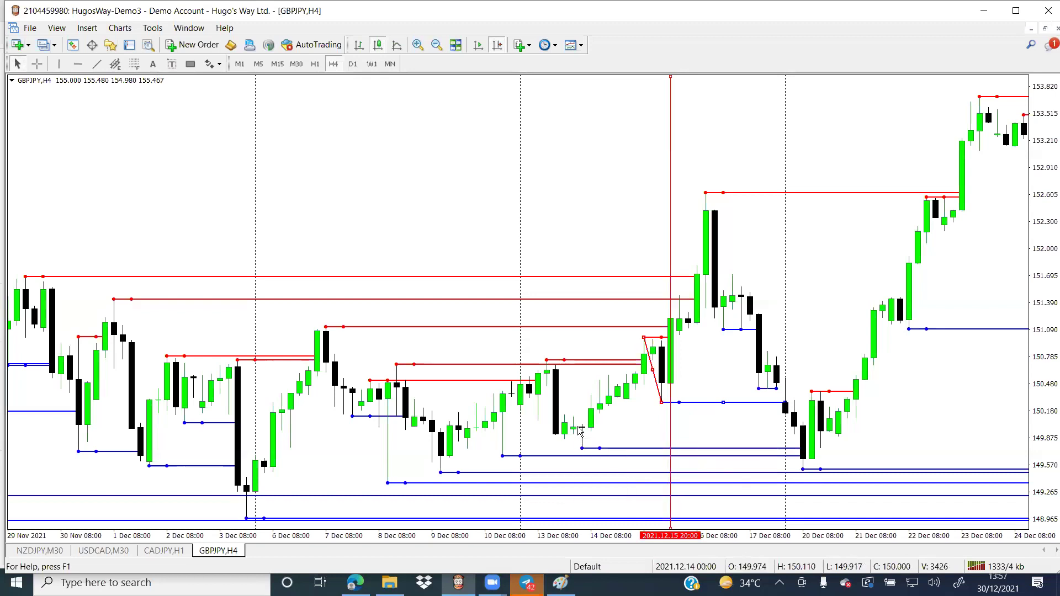
Step: Examine the 14 December 00:00 candle's price data and the price action onward to 28 December
mouse_move(579, 428)
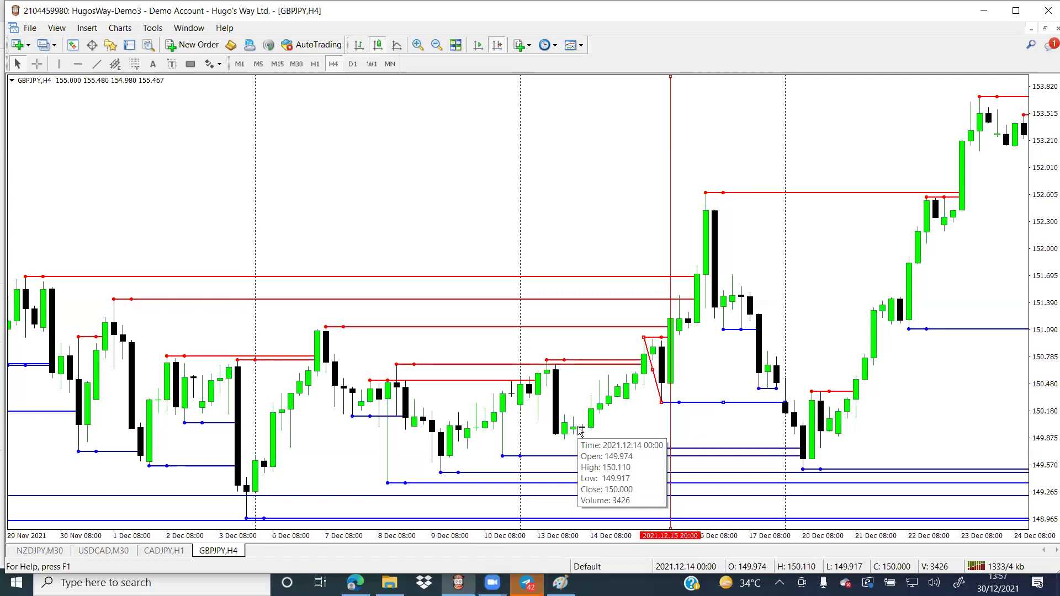
click(585, 433)
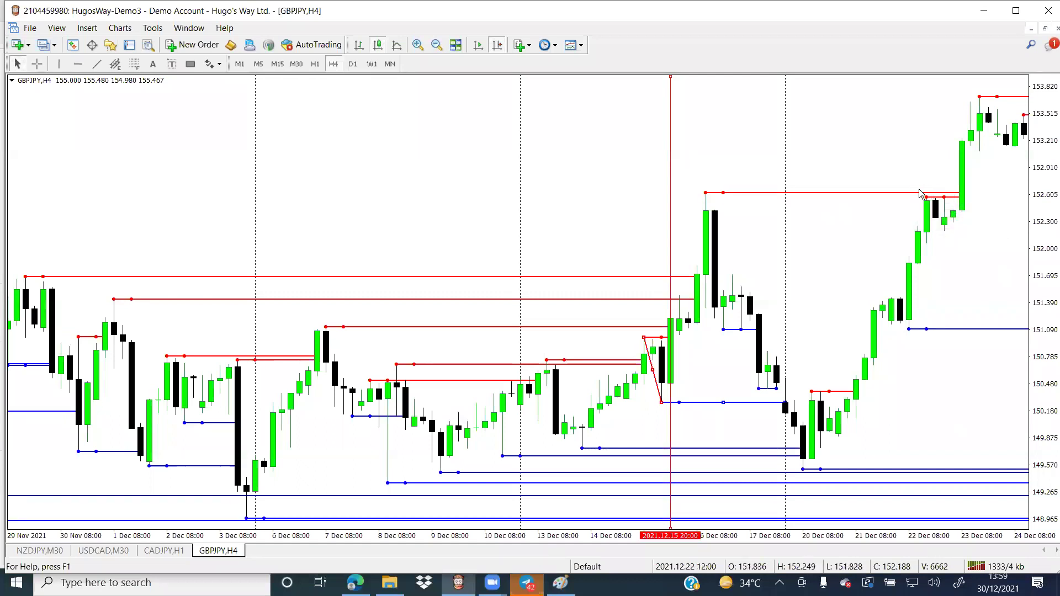
scroll(917, 239, down, 10)
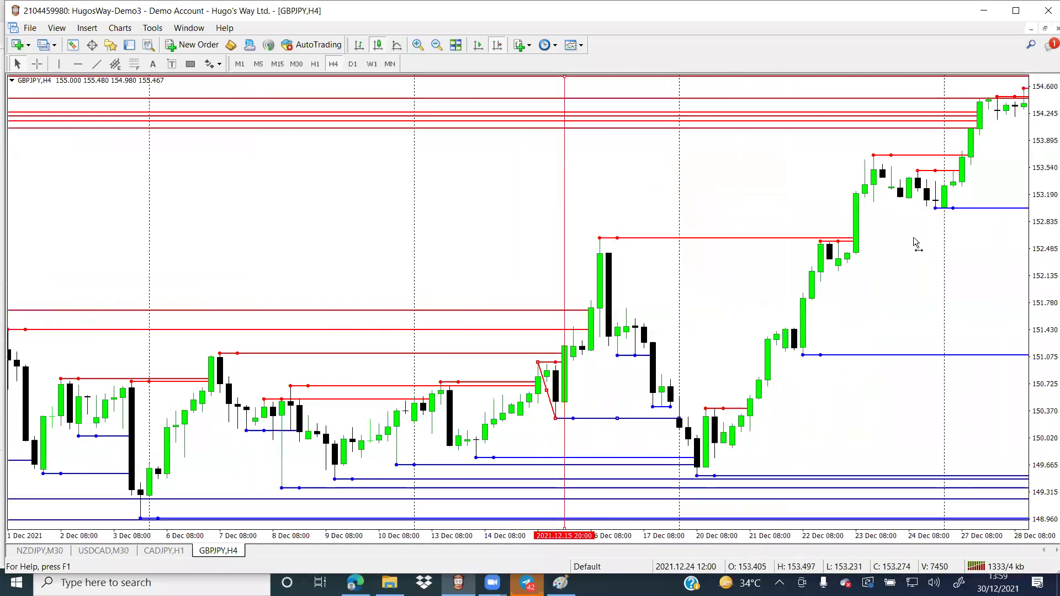